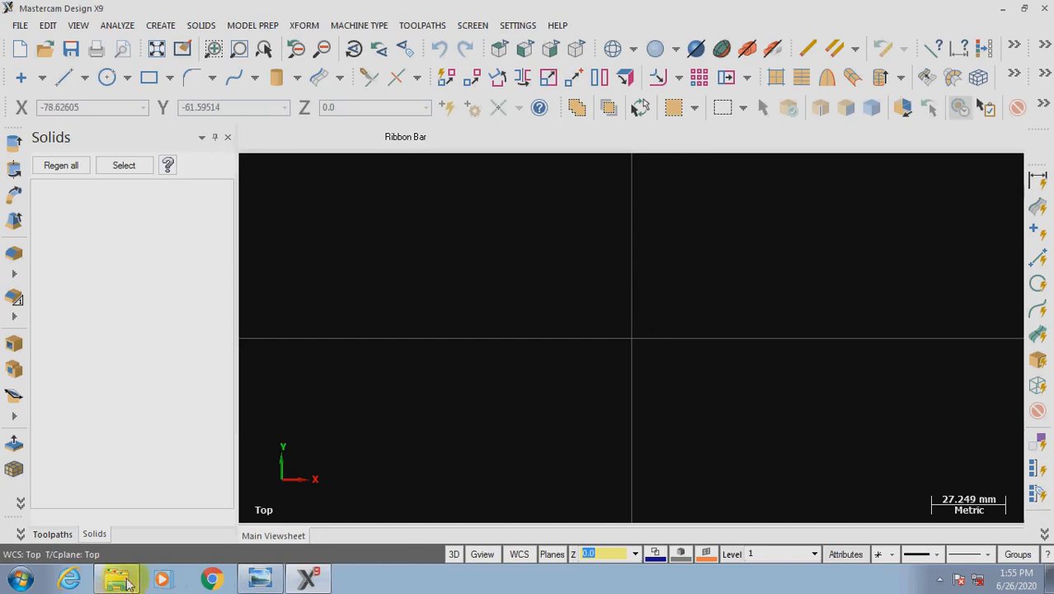
- Review the part drawing in Windows Photo Viewer, and set the wireframe color to green in Mastercam
click(258, 579)
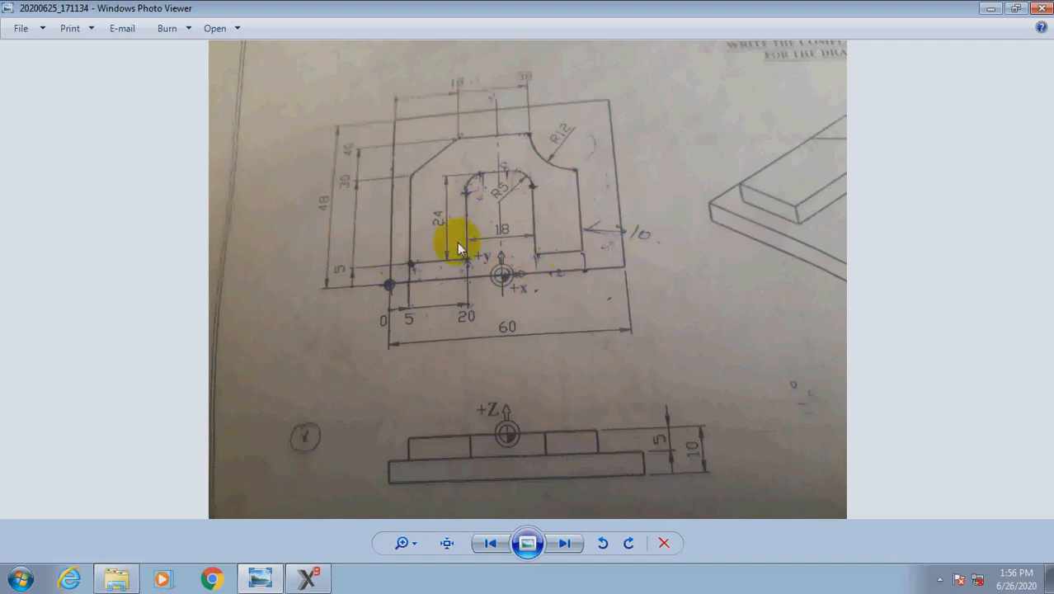
click(307, 579)
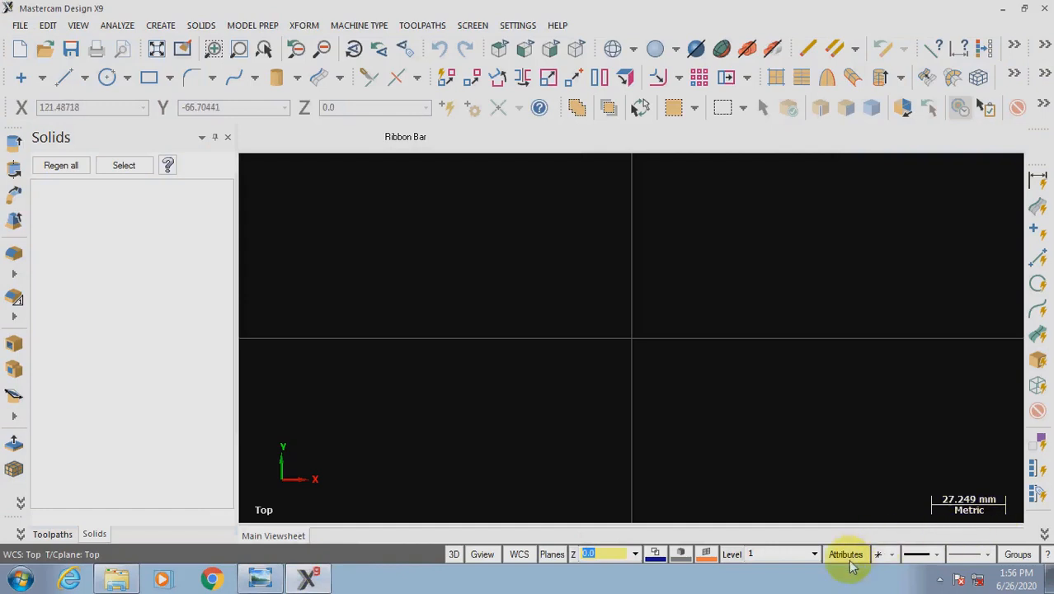
click(655, 554)
click(216, 249)
click(245, 528)
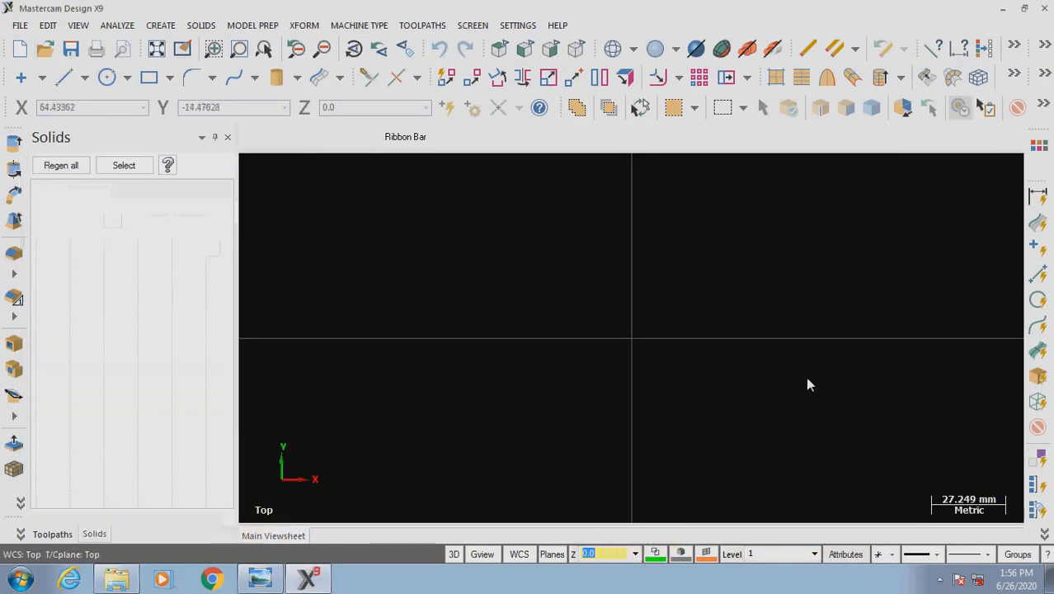
- Set the anchor for rectangular shapes to the bottom-center point
click(170, 79)
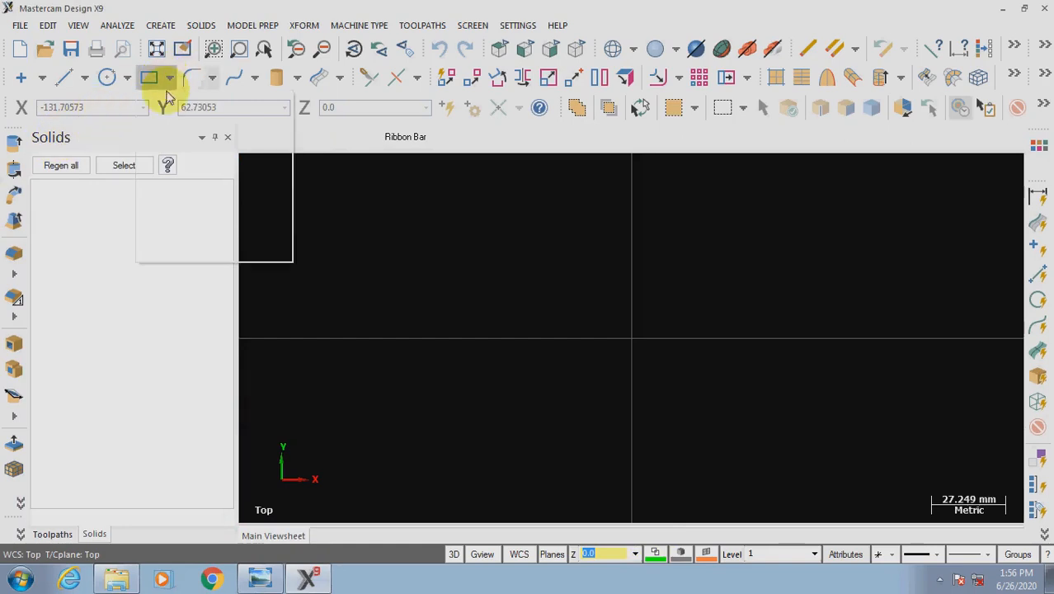
click(170, 117)
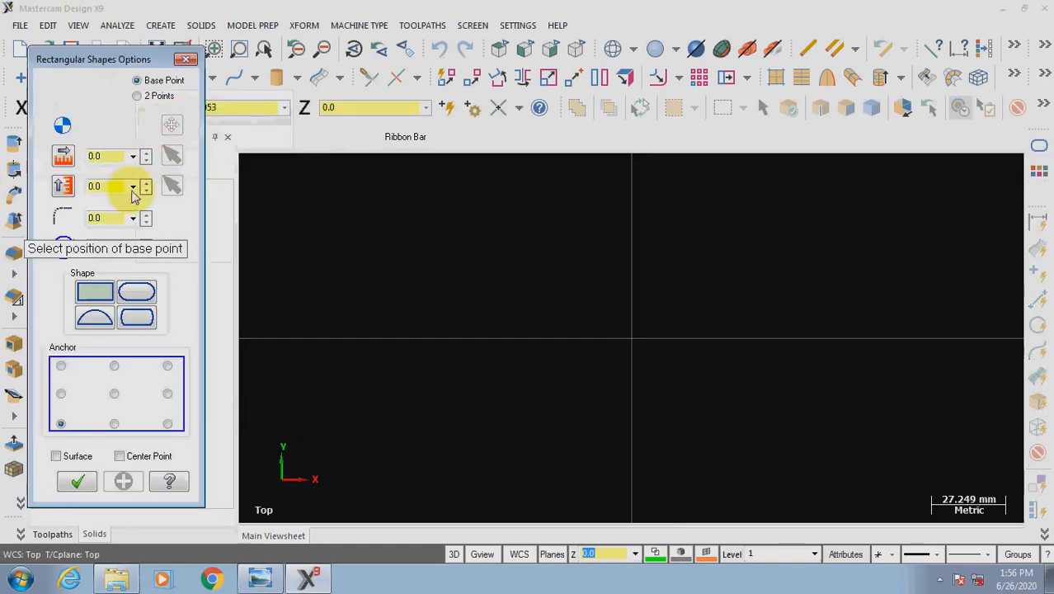
click(115, 424)
click(116, 156)
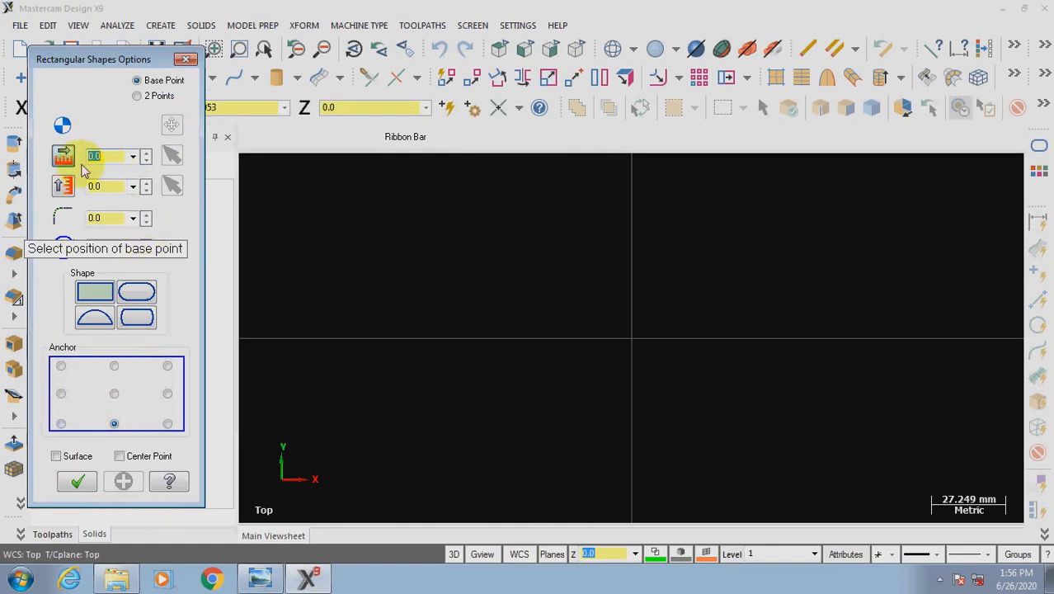
click(271, 584)
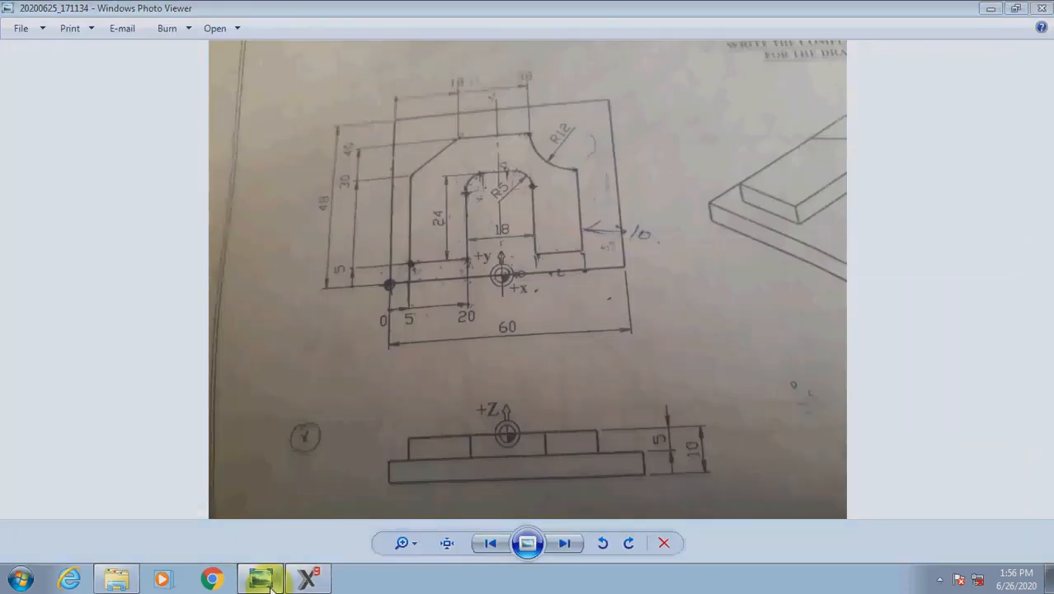
click(270, 584)
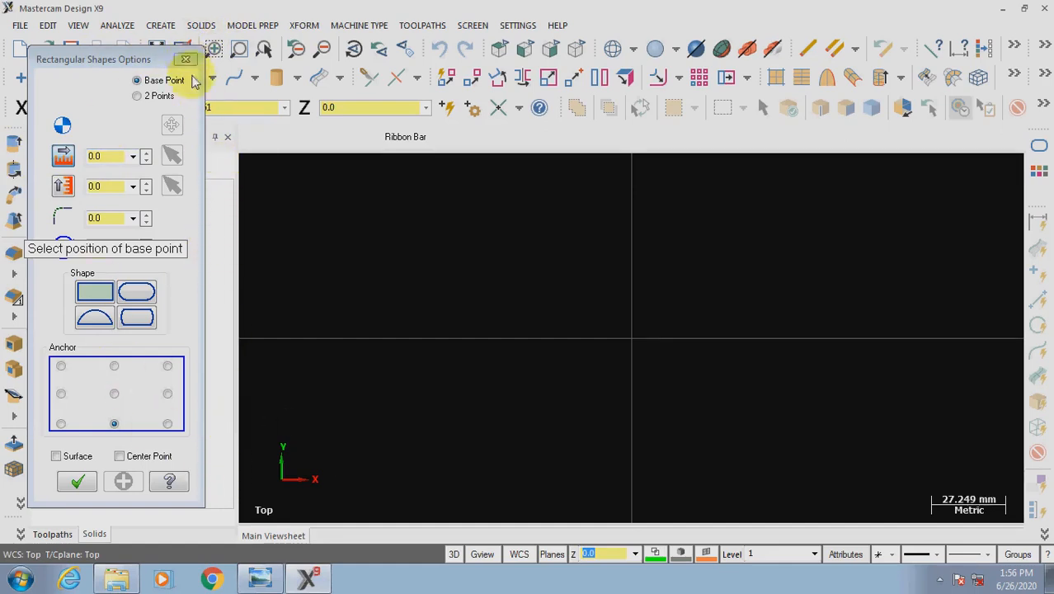
click(376, 319)
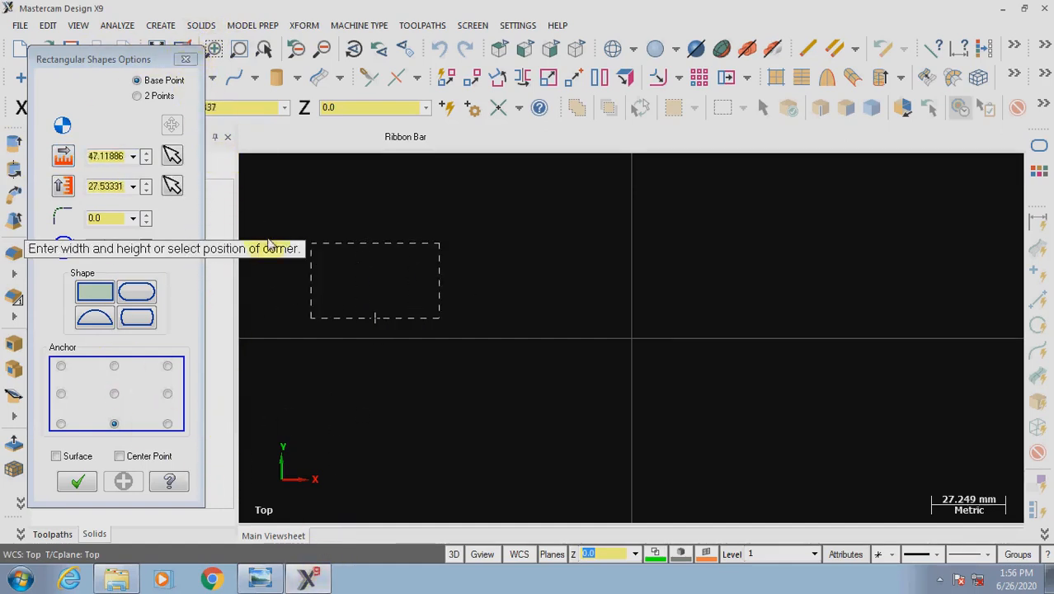
click(186, 59)
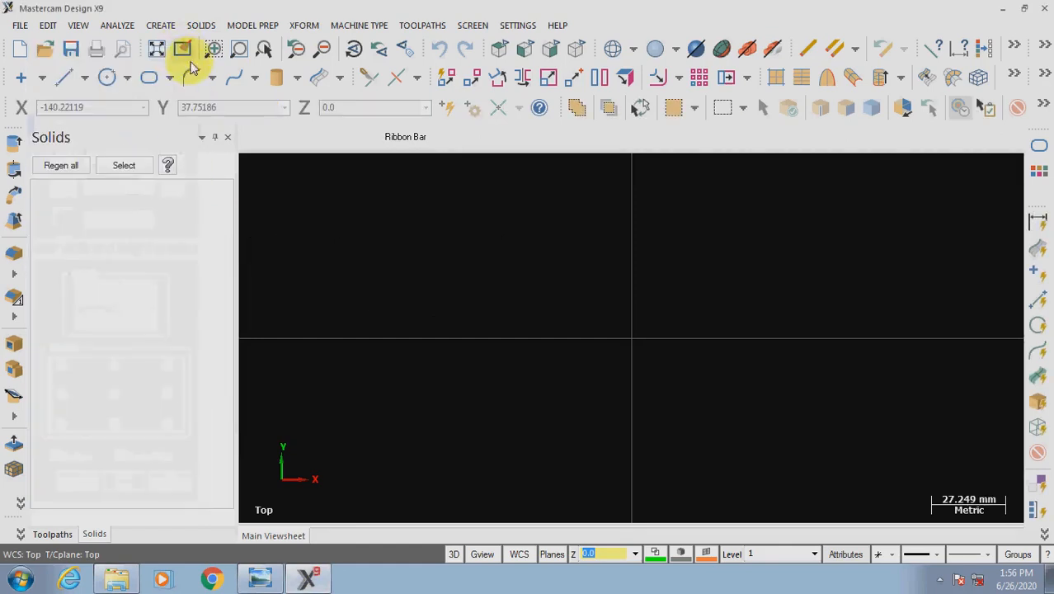
- Create a rectangle 60 mm wide and 48 mm high with the middle of its bottom edge at the origin
click(169, 78)
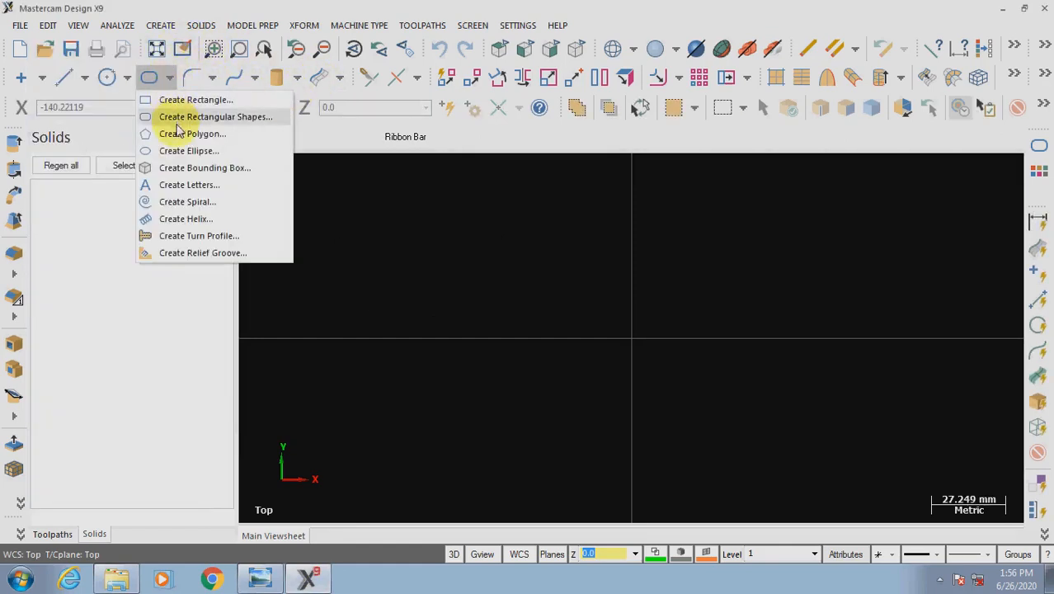
click(173, 113)
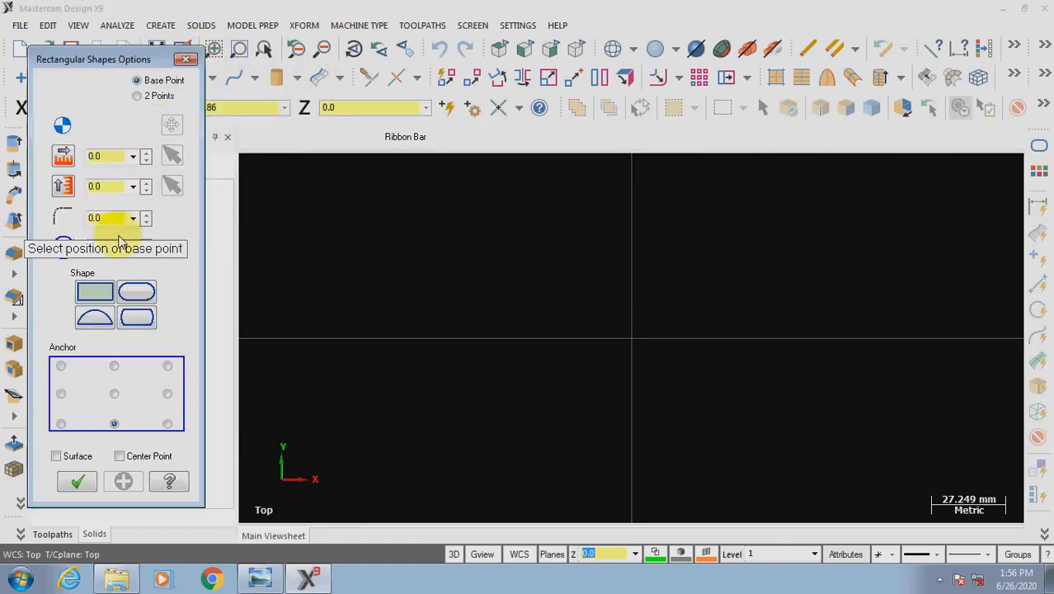
click(98, 158)
text(60)
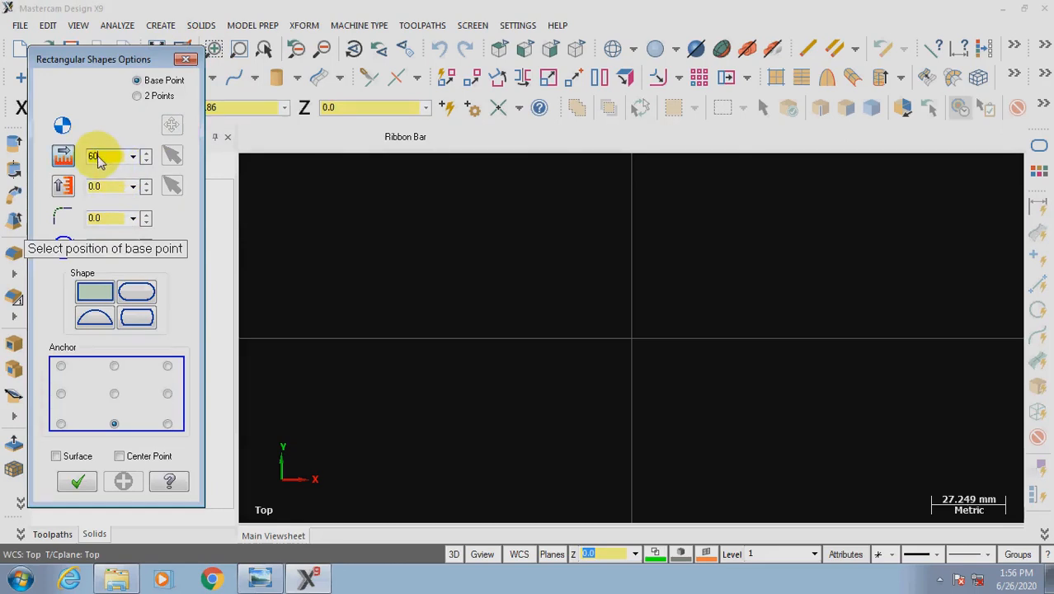
click(111, 188)
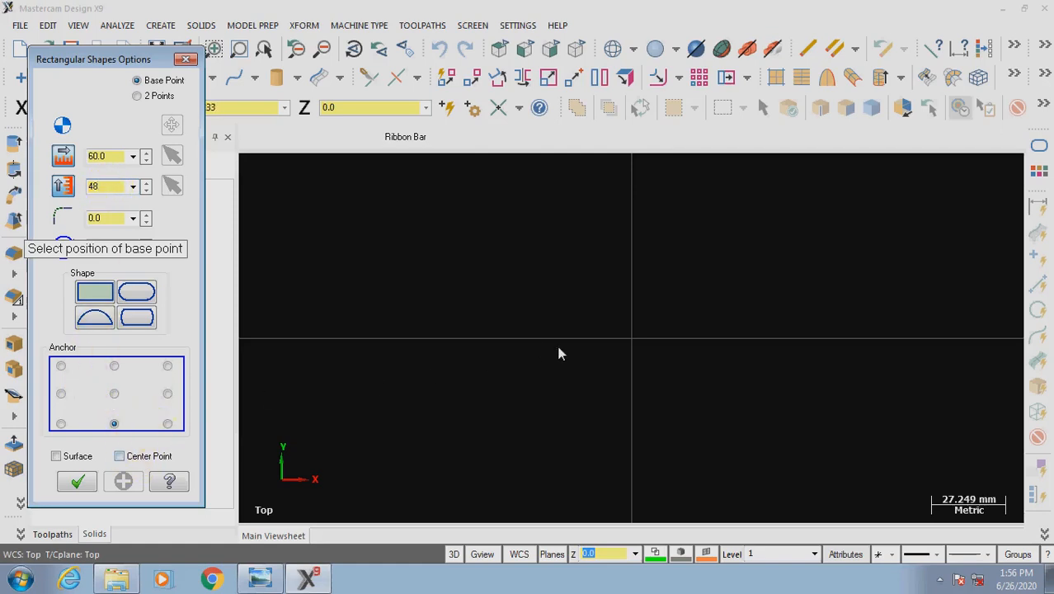
click(633, 341)
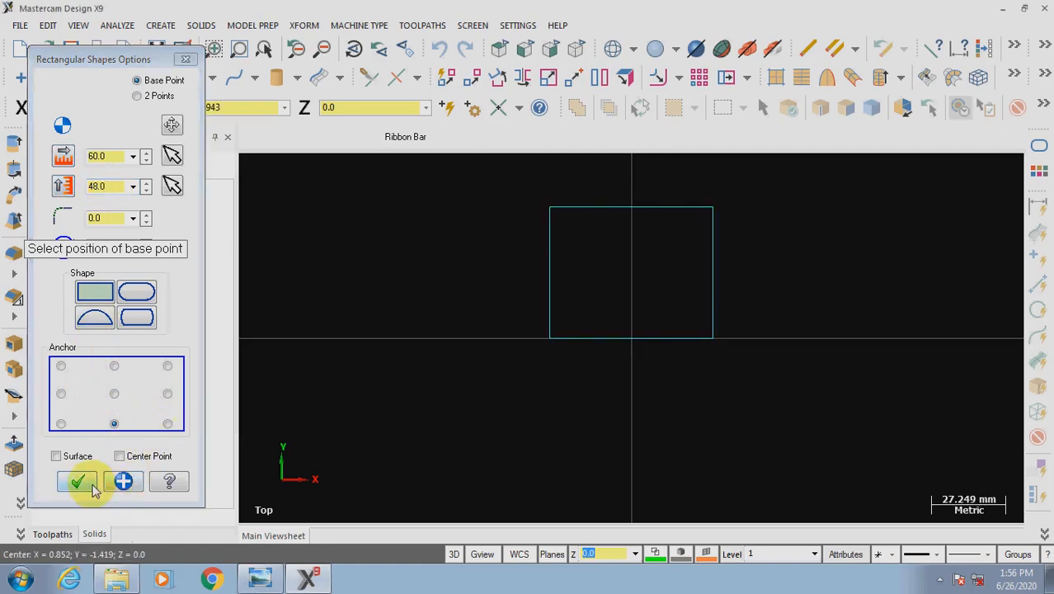
click(76, 481)
- Consult the part drawing and offset a copy of the rectangle's left edge 5 mm inward
scroll(728, 261, up, 5)
scroll(707, 314, up, 2)
scroll(678, 294, down, 4)
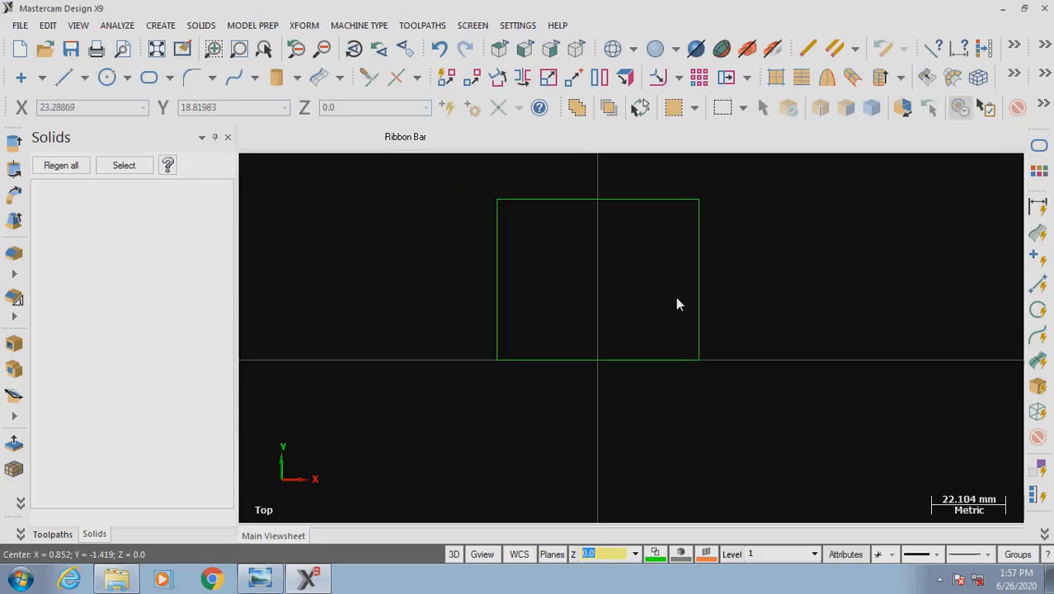
scroll(606, 153, up, 2)
click(671, 76)
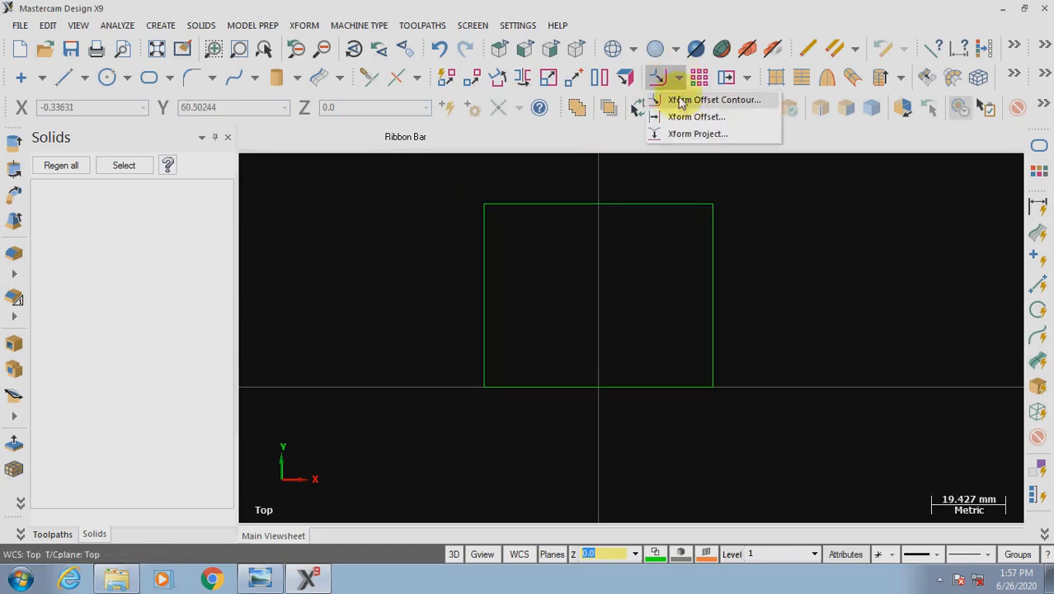
click(679, 114)
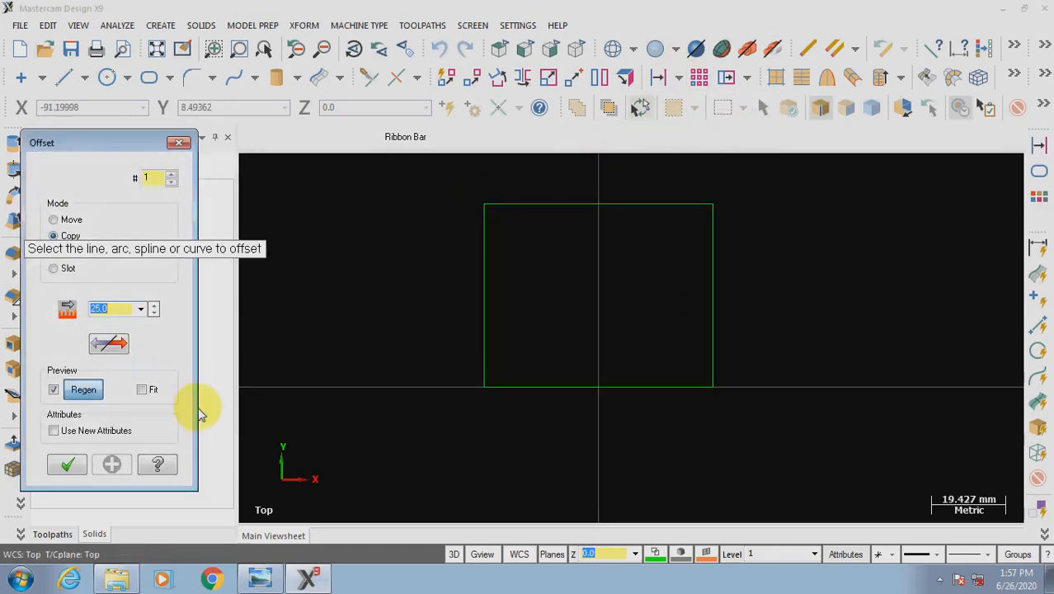
click(275, 580)
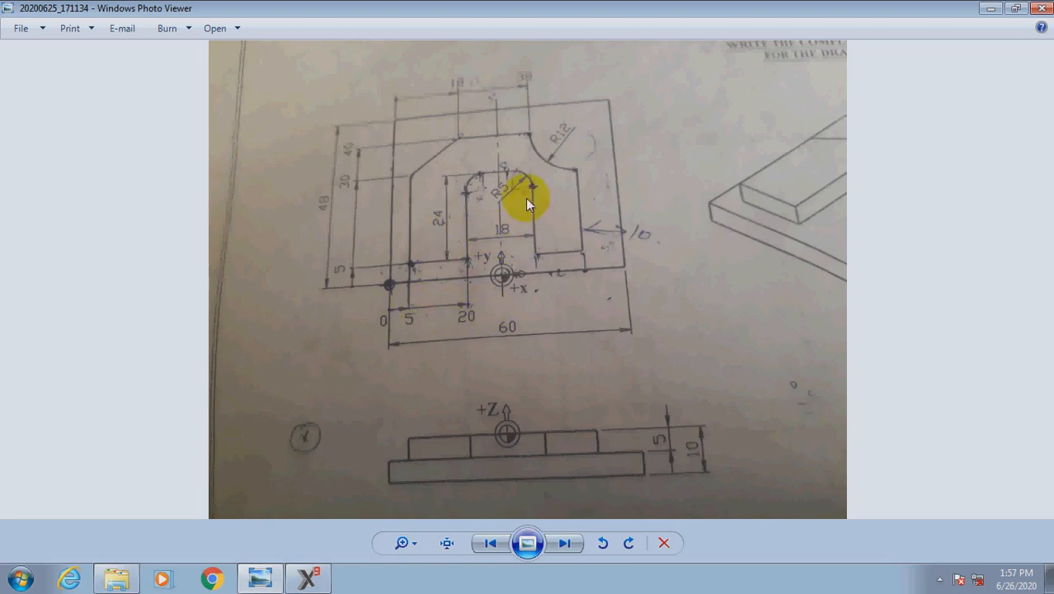
click(307, 578)
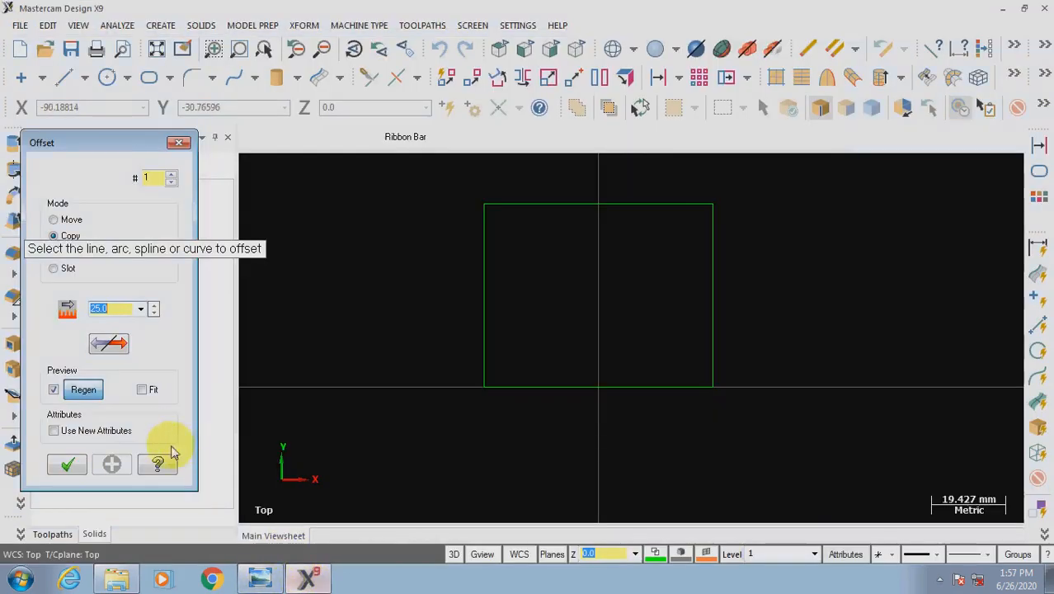
text(5)
key(Return)
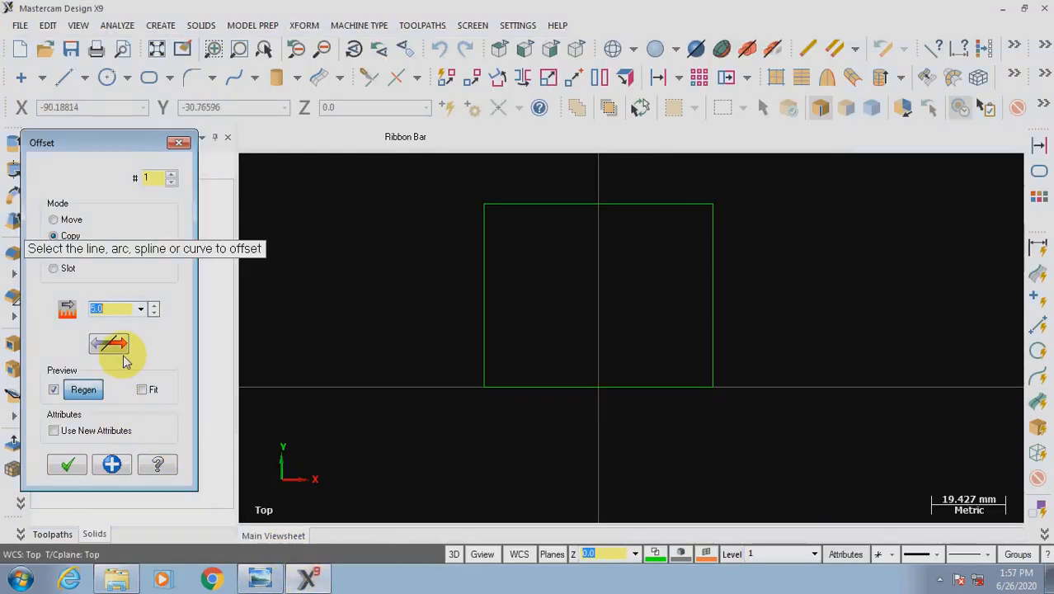
click(482, 334)
click(542, 339)
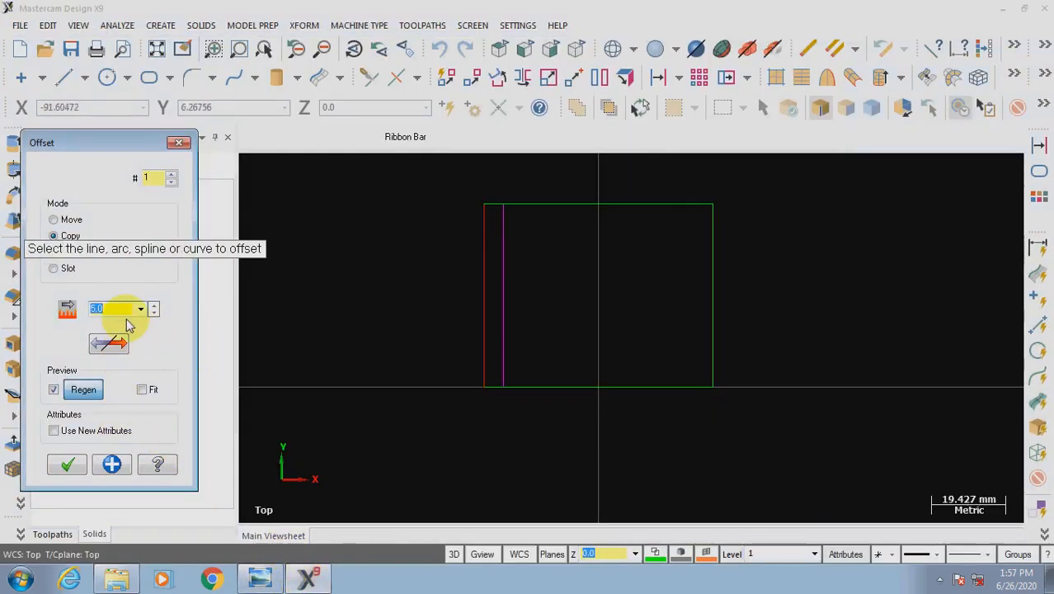
click(112, 465)
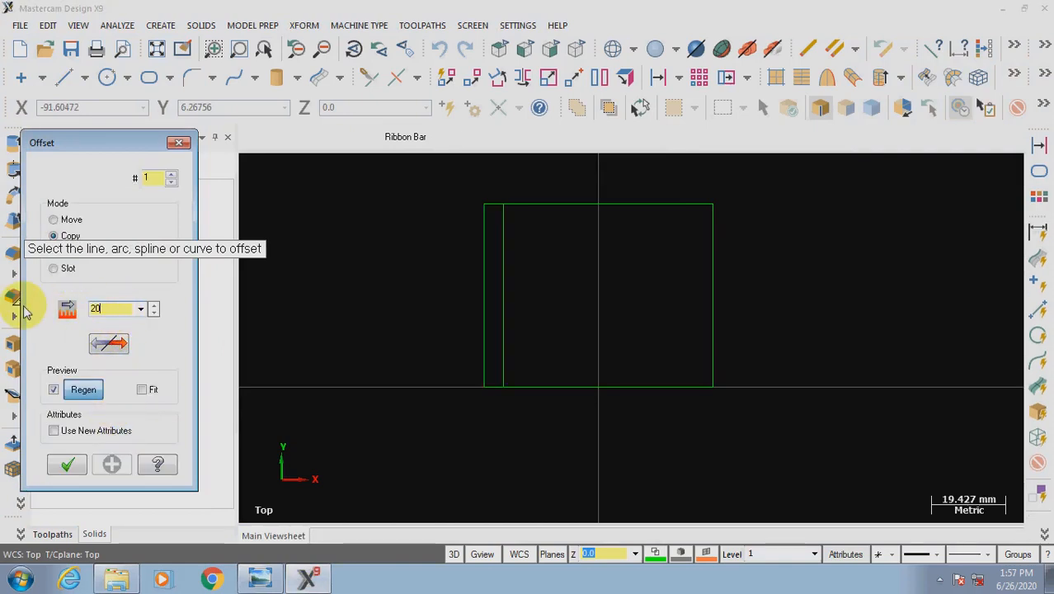
- Offset a copy of the rectangle's left edge 20 mm inward, and offset a copy of that new line 18 mm further right
click(472, 335)
click(552, 324)
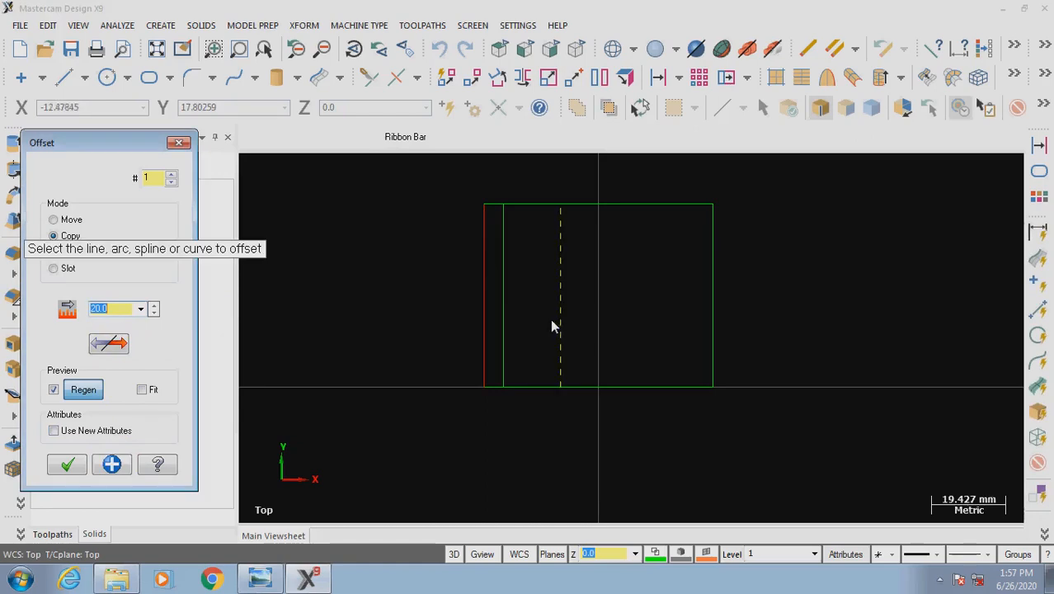
click(113, 465)
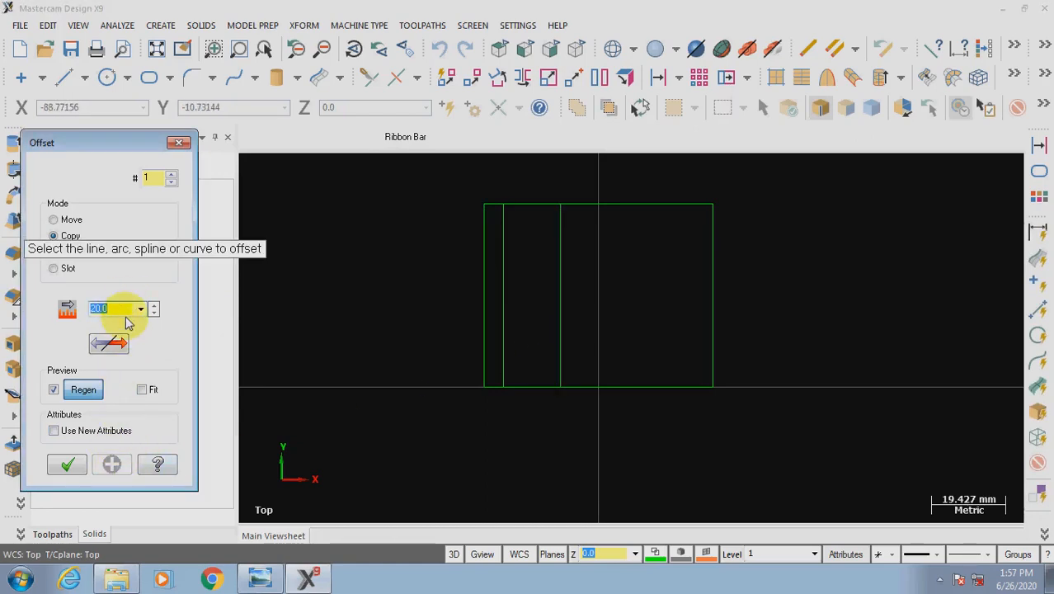
text(18)
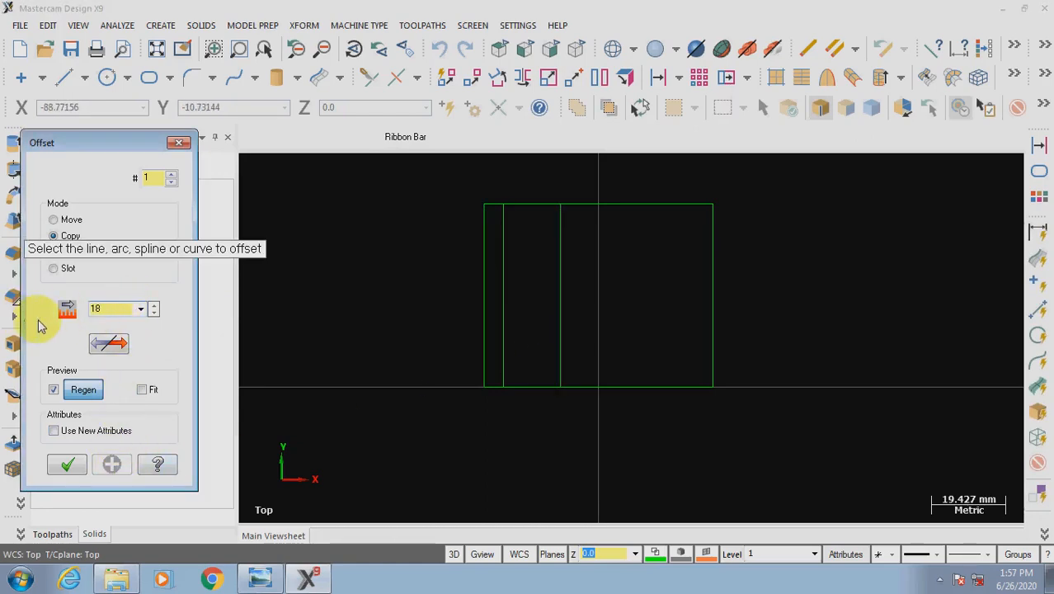
click(561, 318)
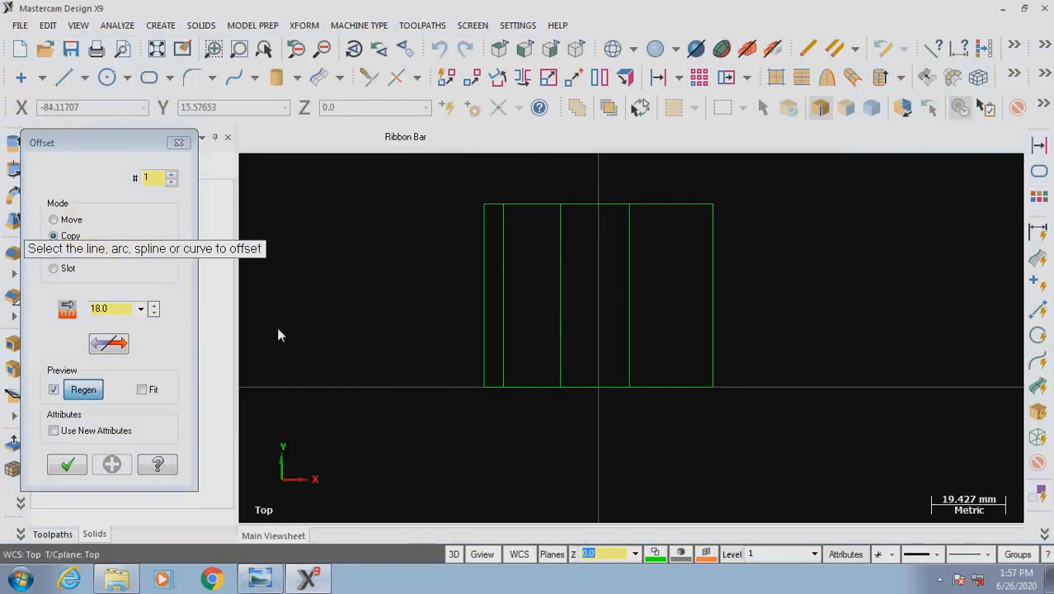
- Offset a copy of the rectangle's bottom edge 5 mm upward
click(121, 309)
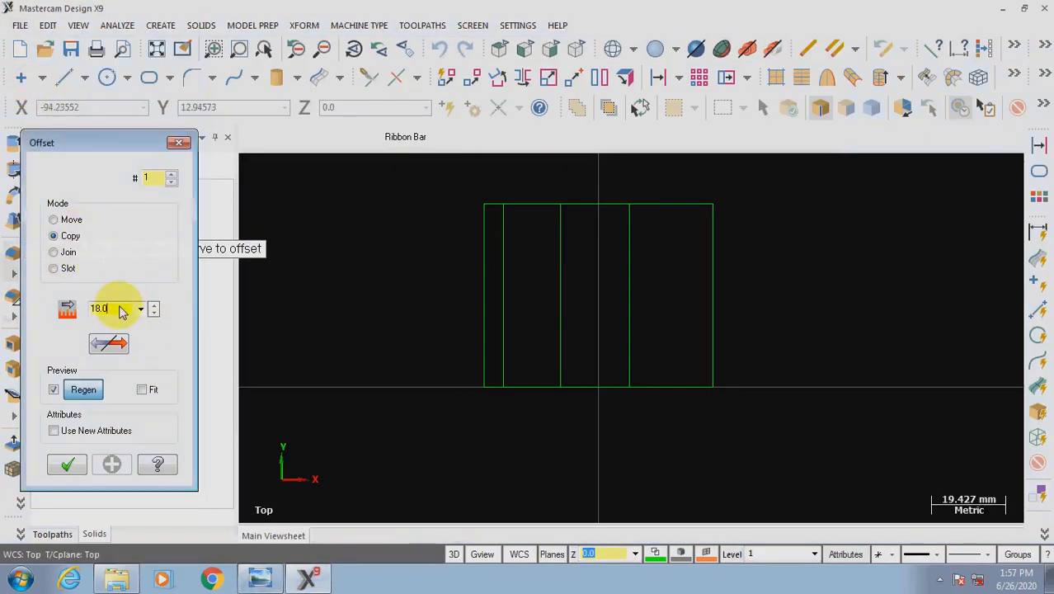
drag(119, 308, 34, 281)
text(5)
key(Return)
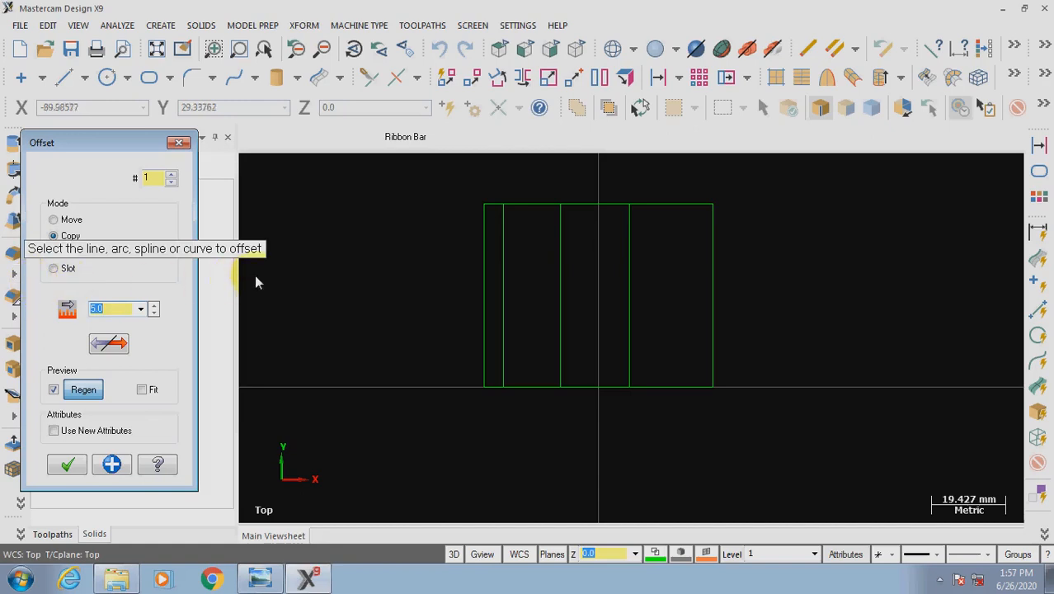
click(541, 385)
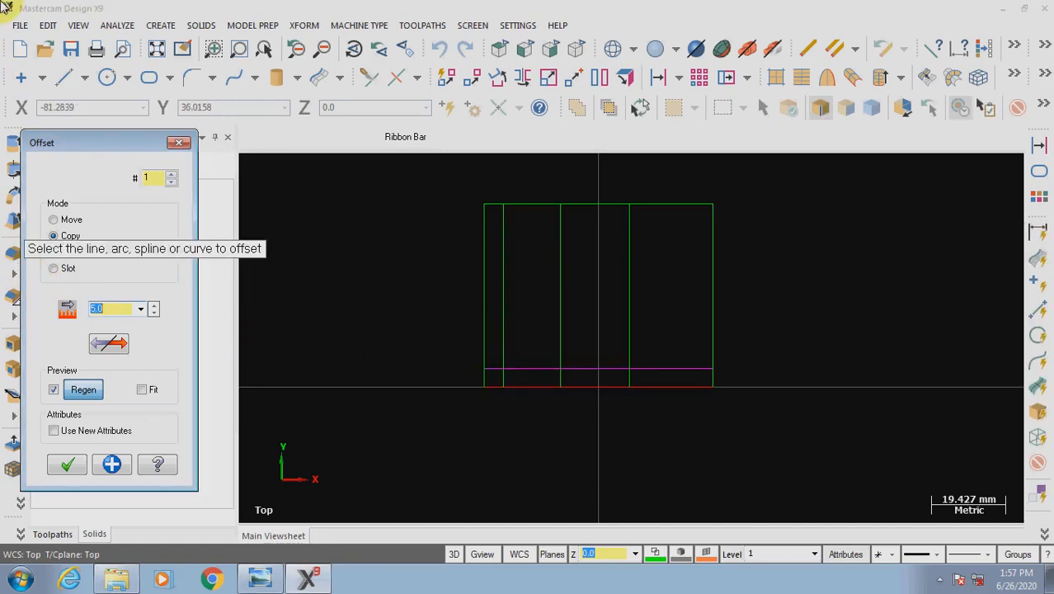
click(111, 465)
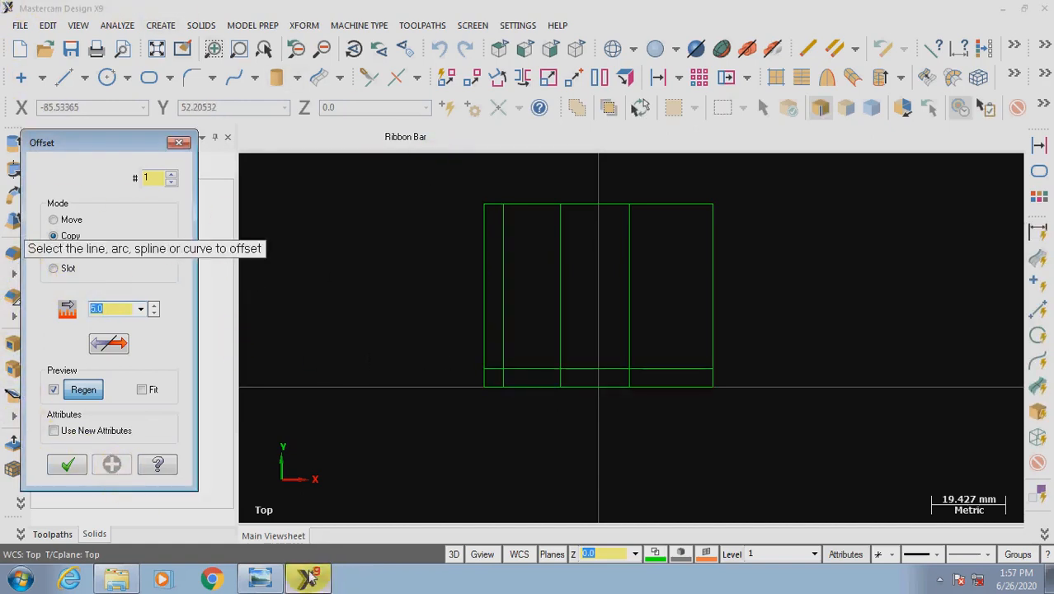
- Check the part drawing and offset a copy of the lower horizontal construction line 24 mm upward
click(260, 577)
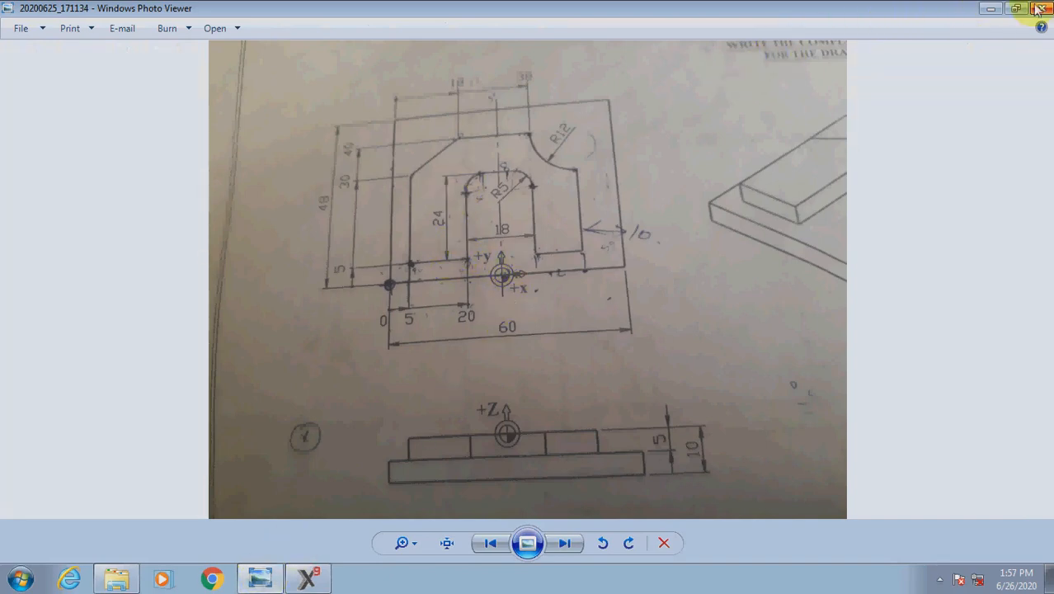
click(303, 572)
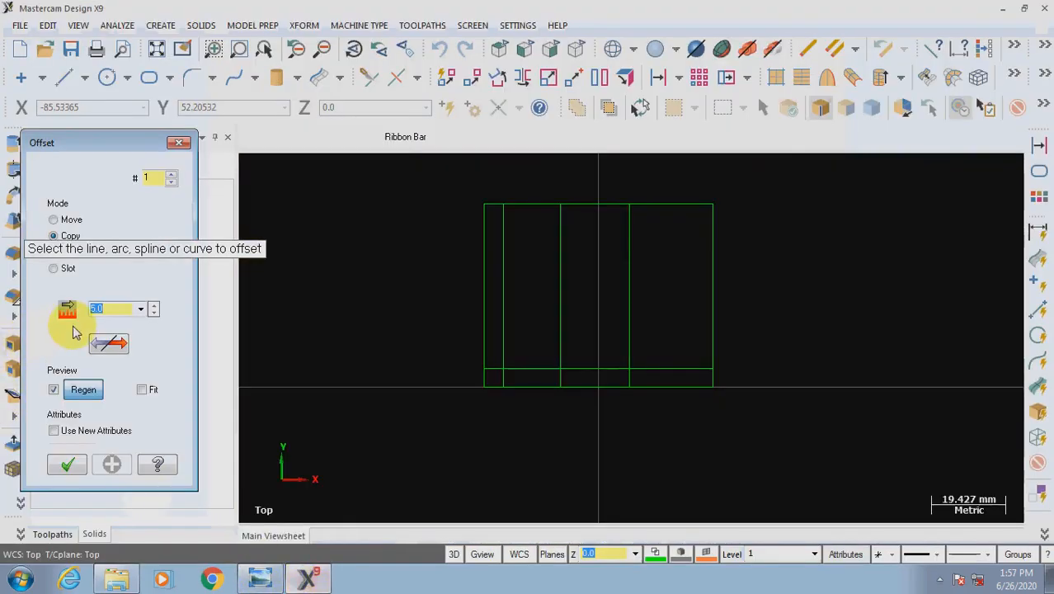
text(24)
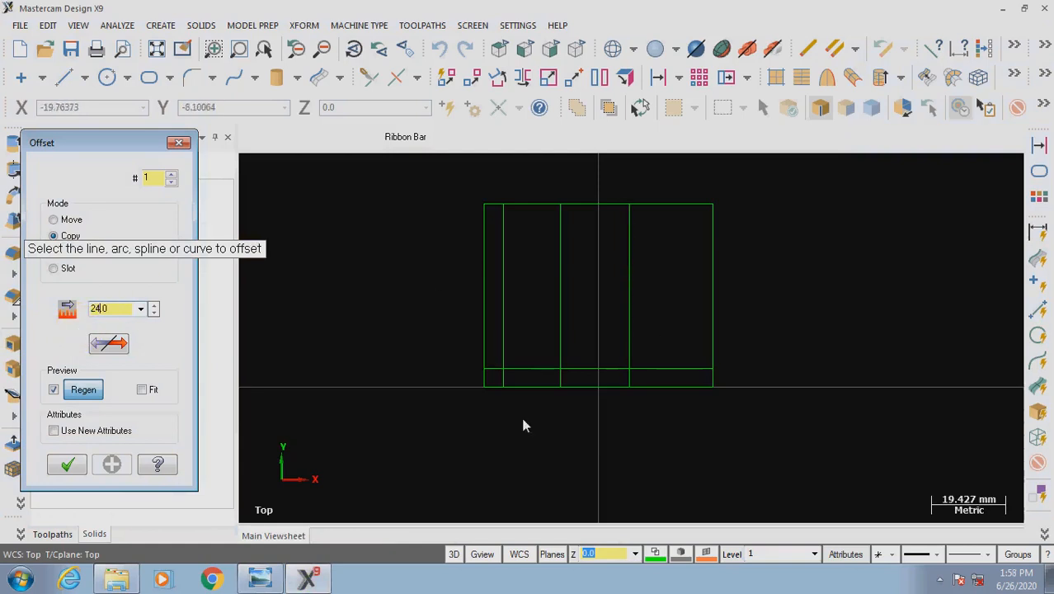
click(522, 369)
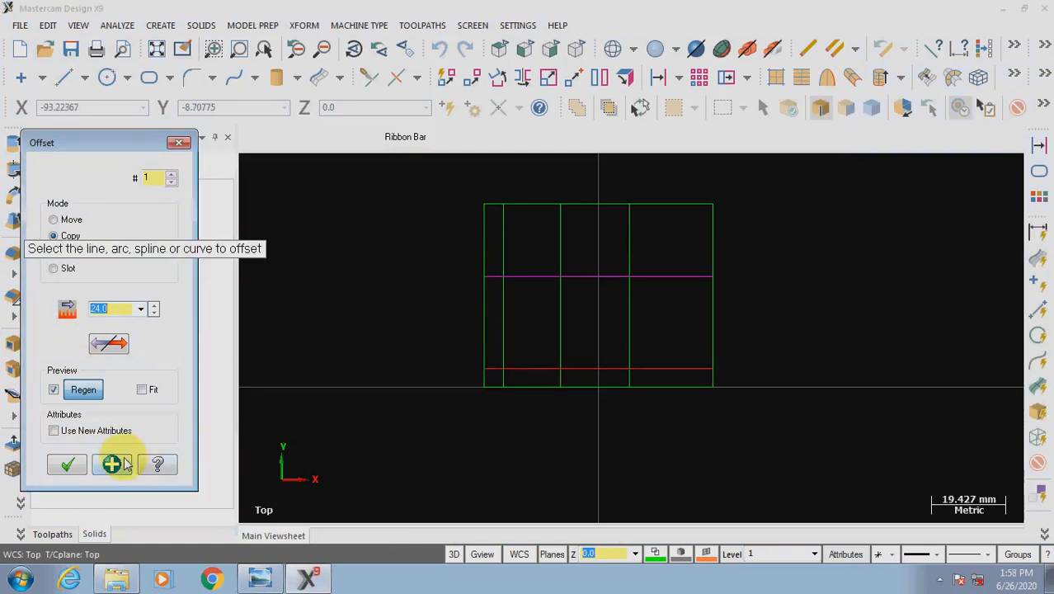
click(67, 465)
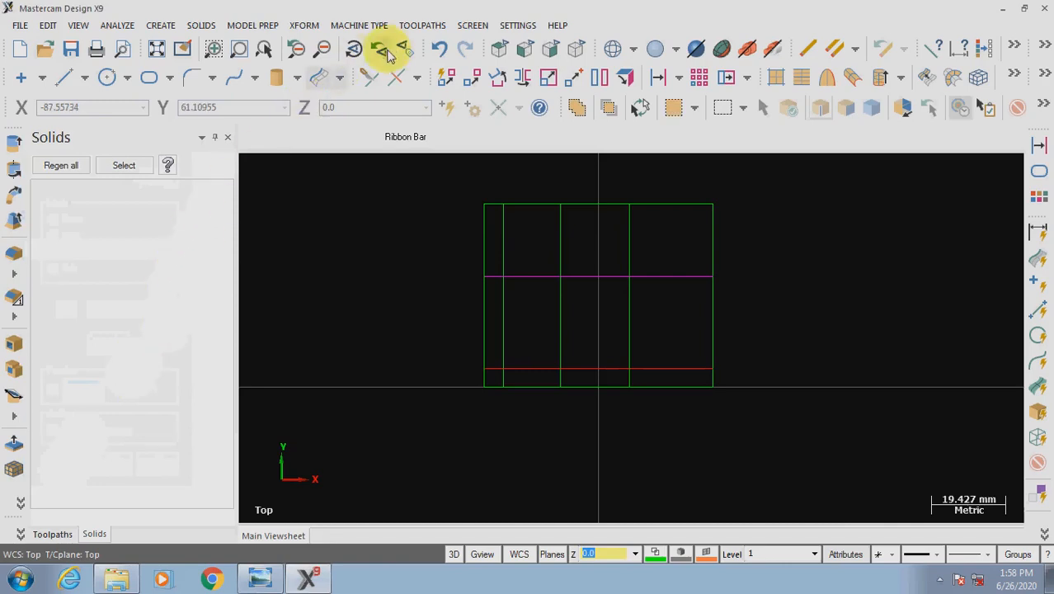
- Trim the two slot lines above the 24 mm offset line and that line's portions outside the slot, using divide/delete
click(369, 76)
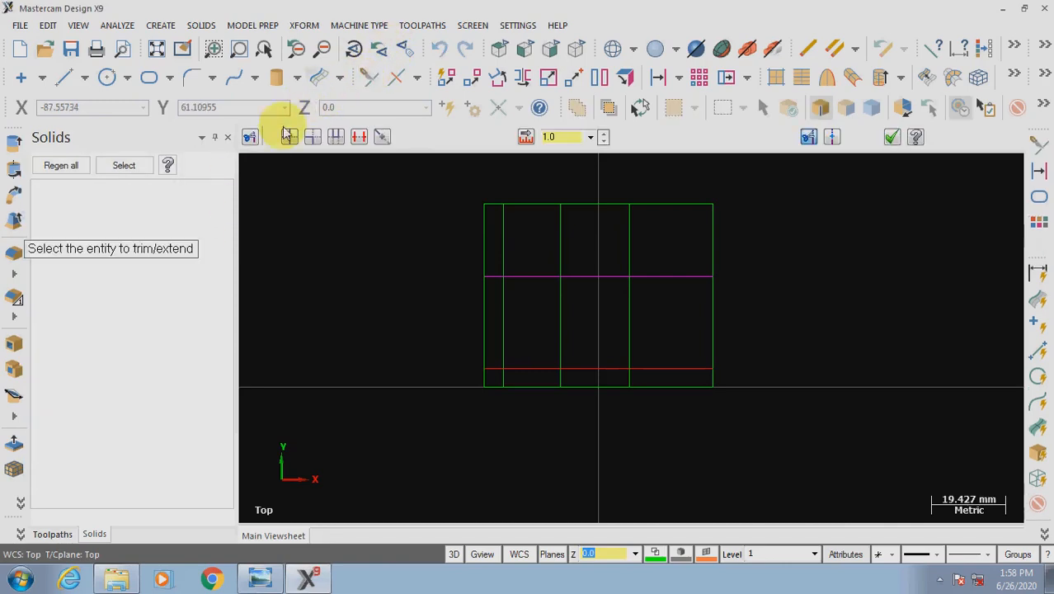
click(359, 137)
click(567, 259)
click(630, 254)
click(668, 276)
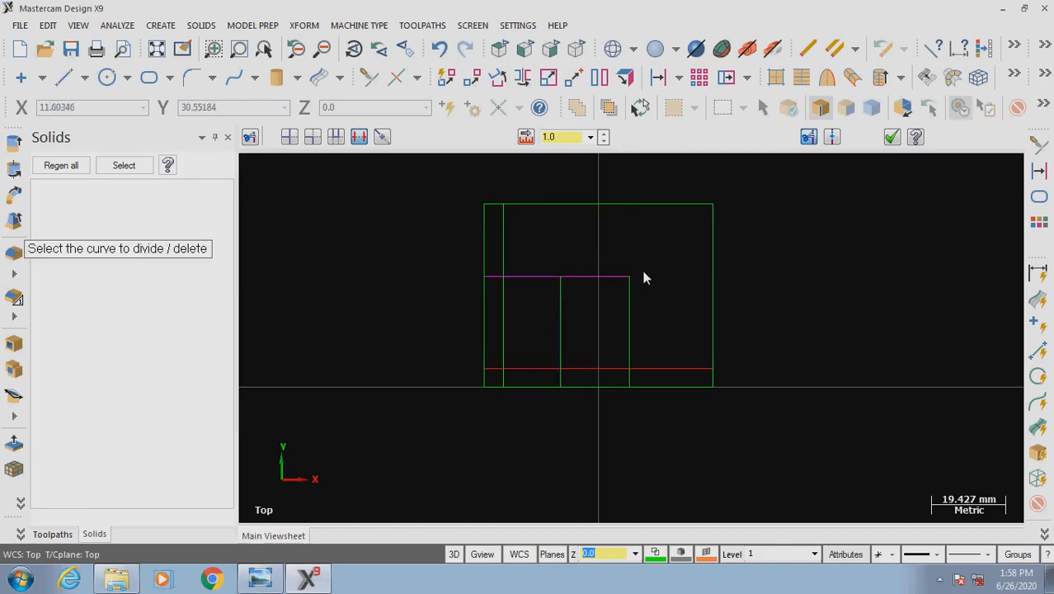
click(526, 277)
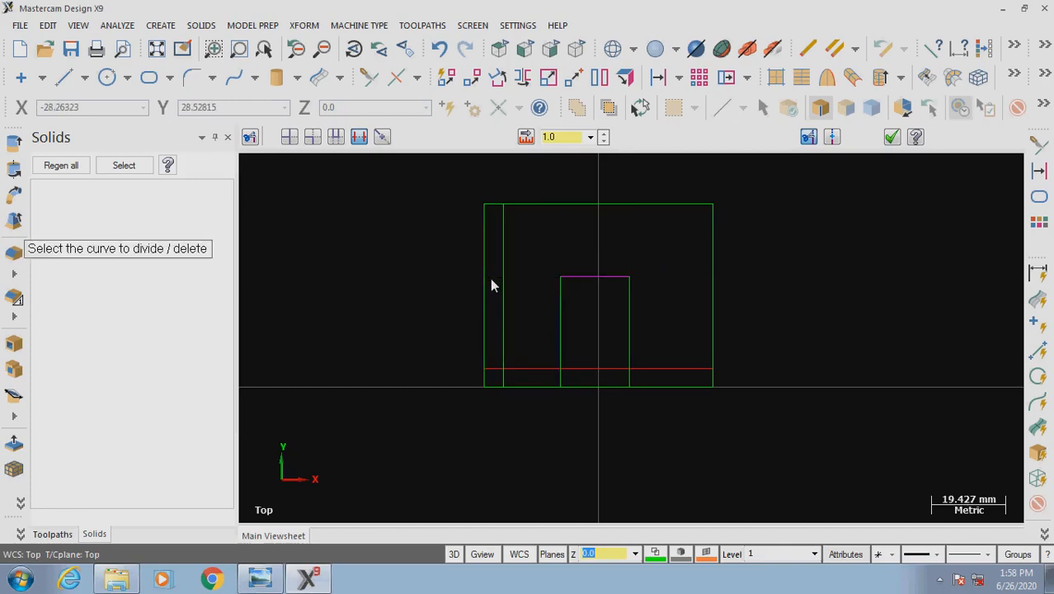
- Trim the line ends beyond the profile's lower-left corner, the slot lines below the profile's lower edge, and that edge's segment across the slot
click(498, 372)
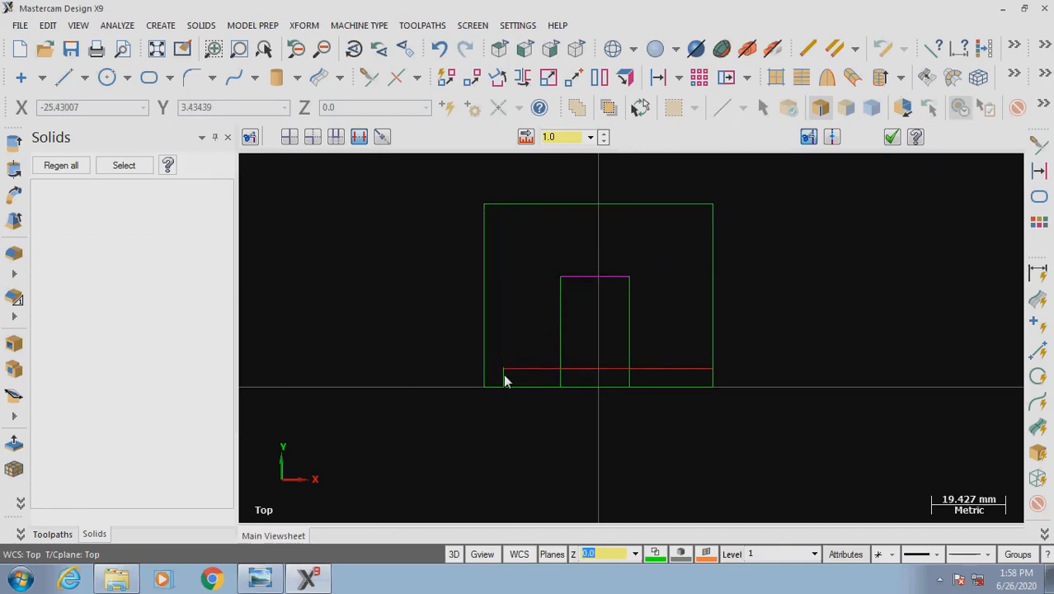
scroll(700, 387, up, 2)
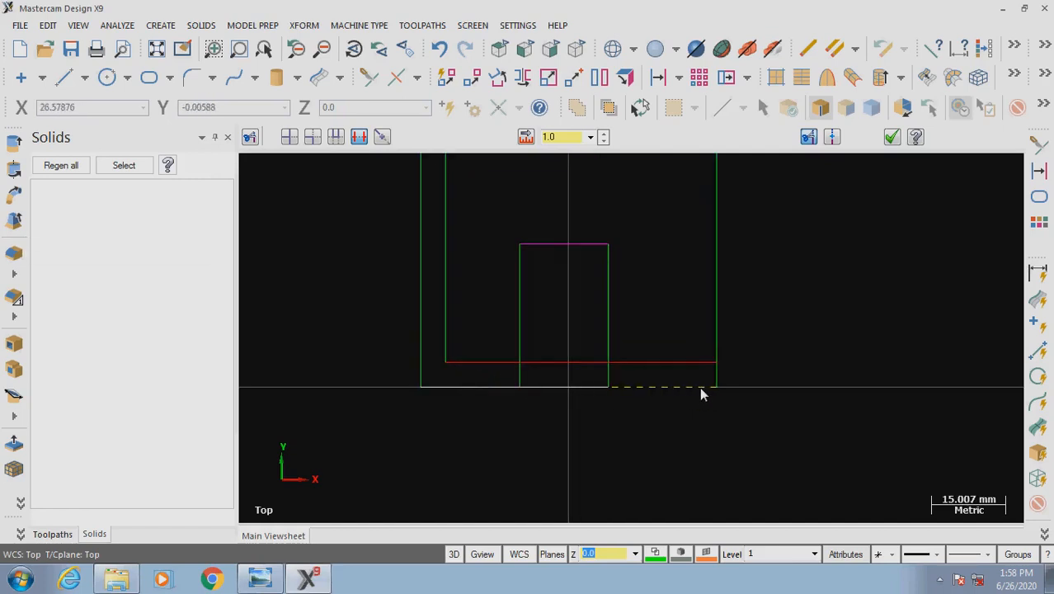
click(519, 376)
click(545, 362)
click(612, 380)
scroll(684, 391, down, 2)
scroll(752, 355, up, 1)
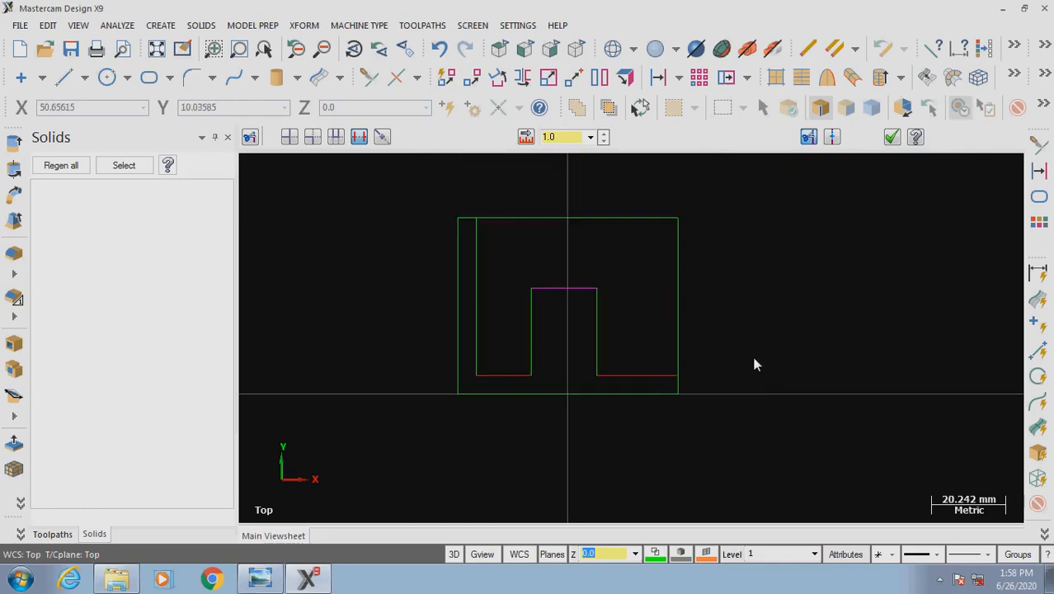
scroll(582, 364, up, 1)
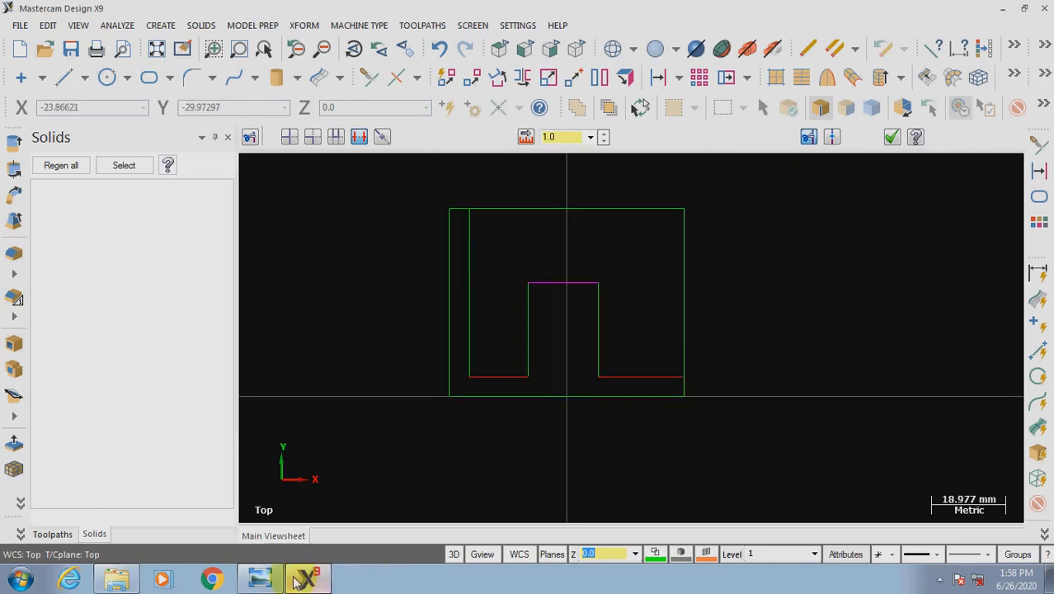
- Check the part drawing and offset copies of the rectangle's bottom edge 30 mm and 40 mm upward
click(262, 580)
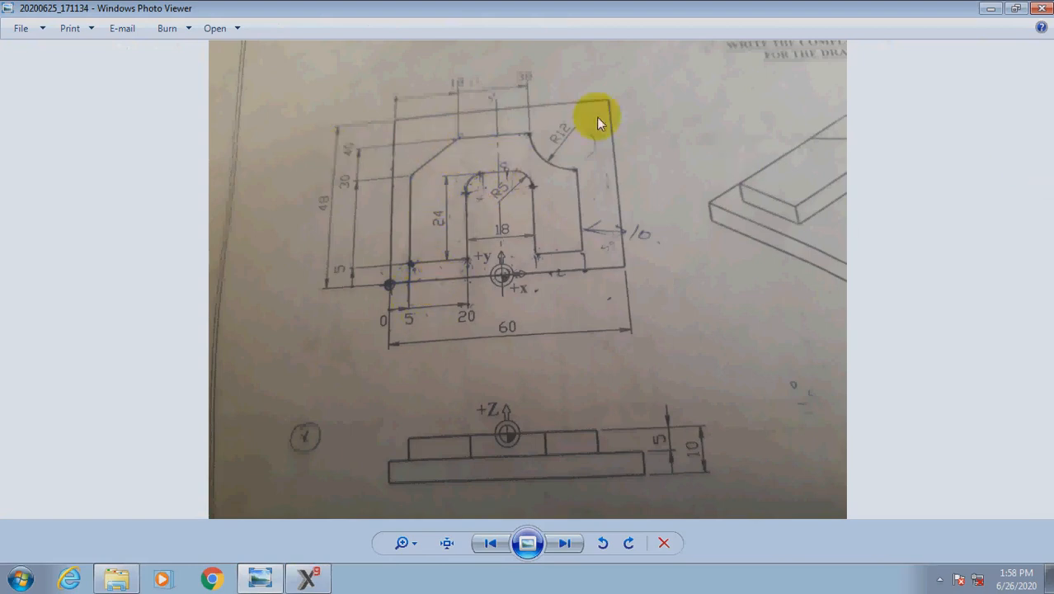
click(309, 579)
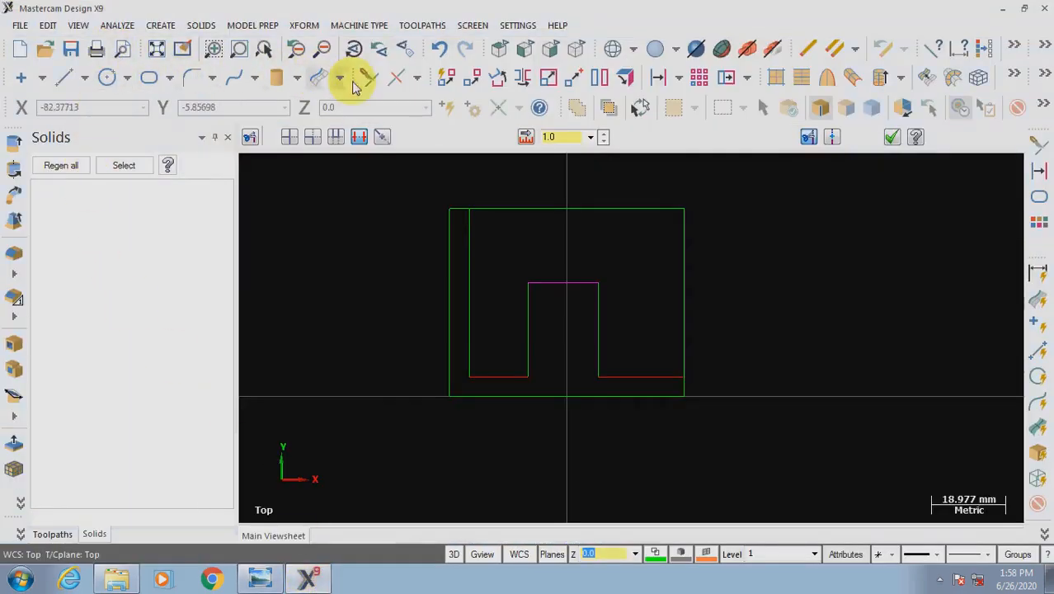
click(665, 77)
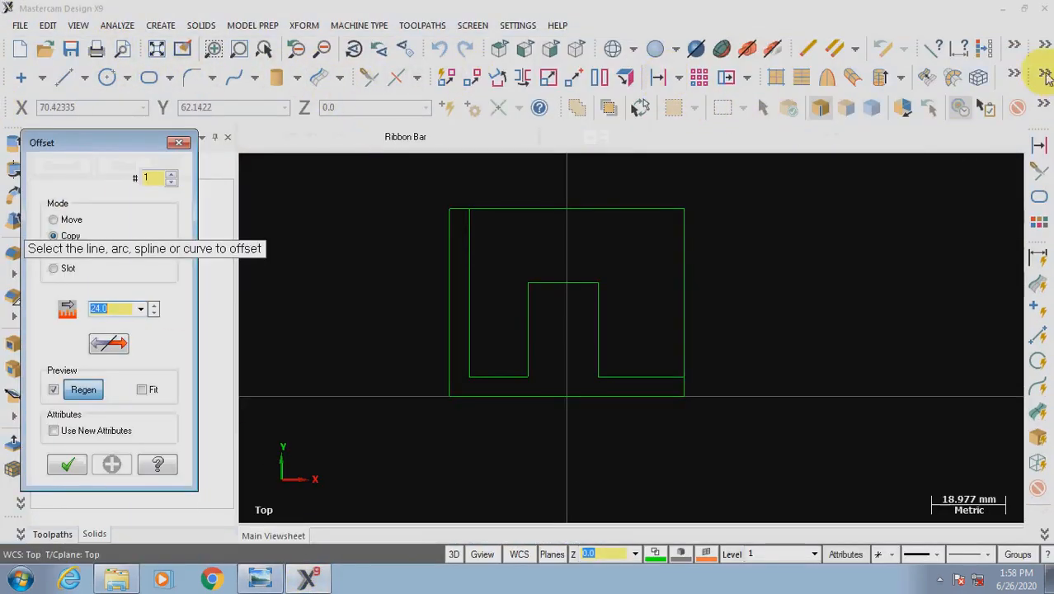
text(30)
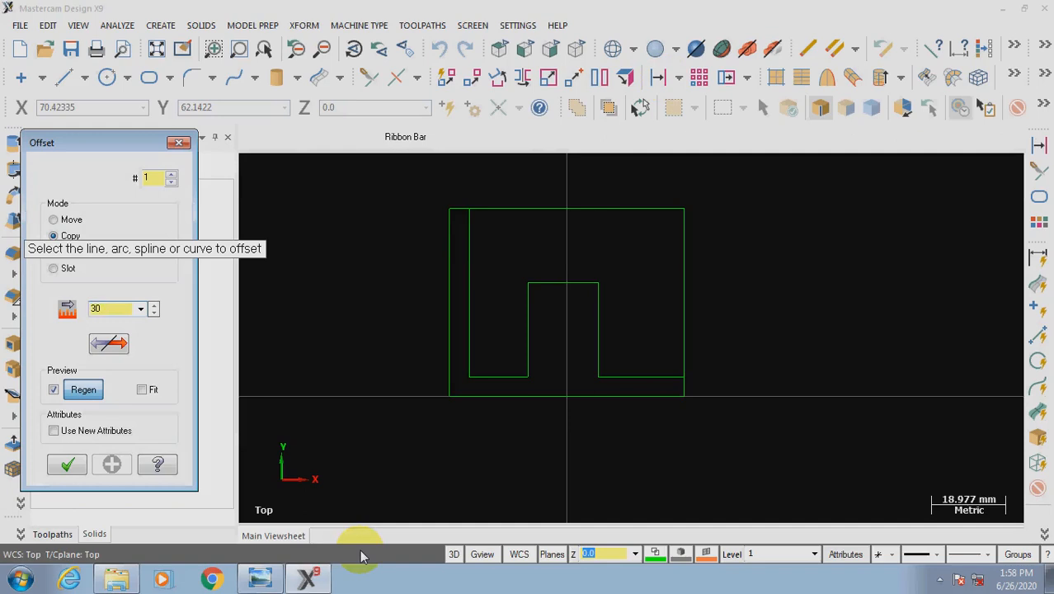
click(525, 397)
click(512, 317)
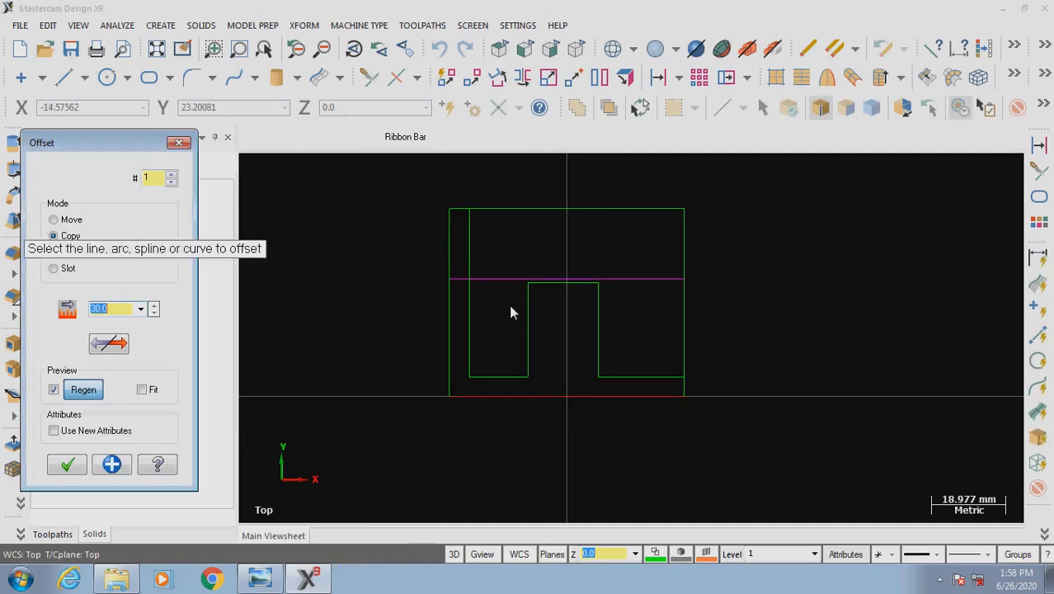
click(114, 465)
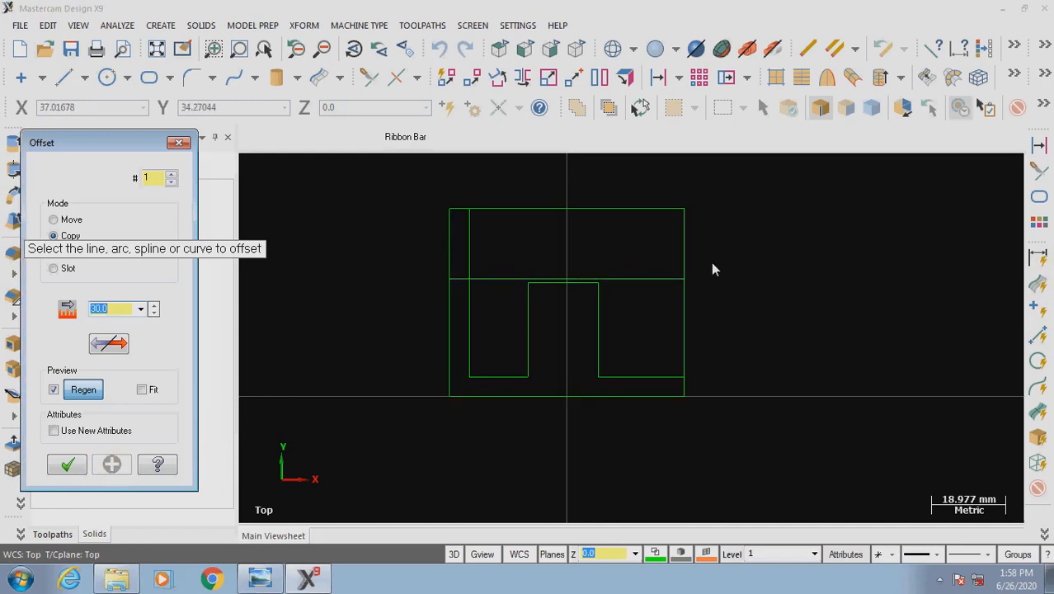
click(553, 396)
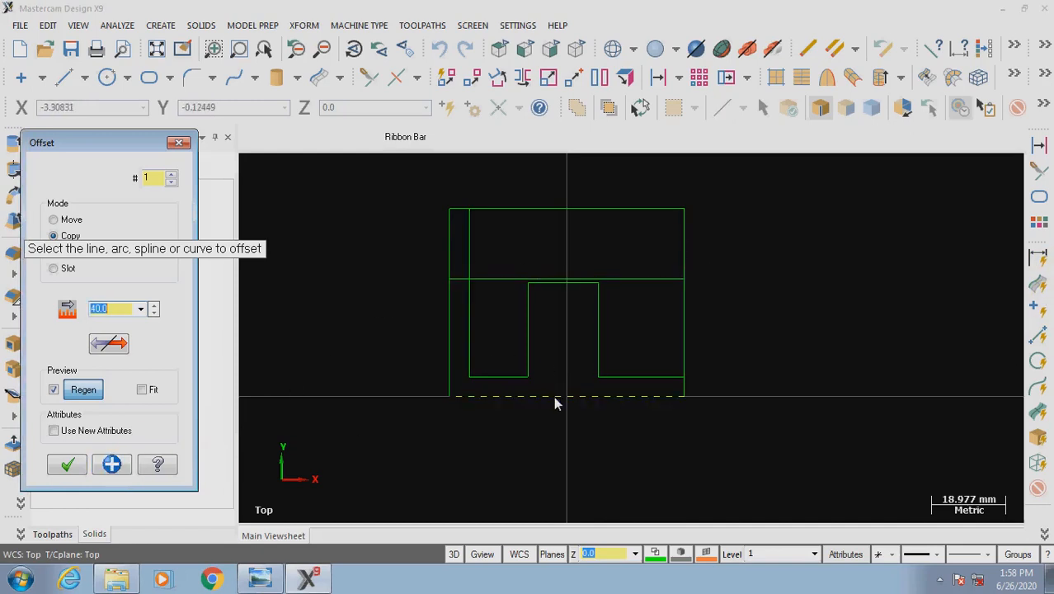
click(511, 260)
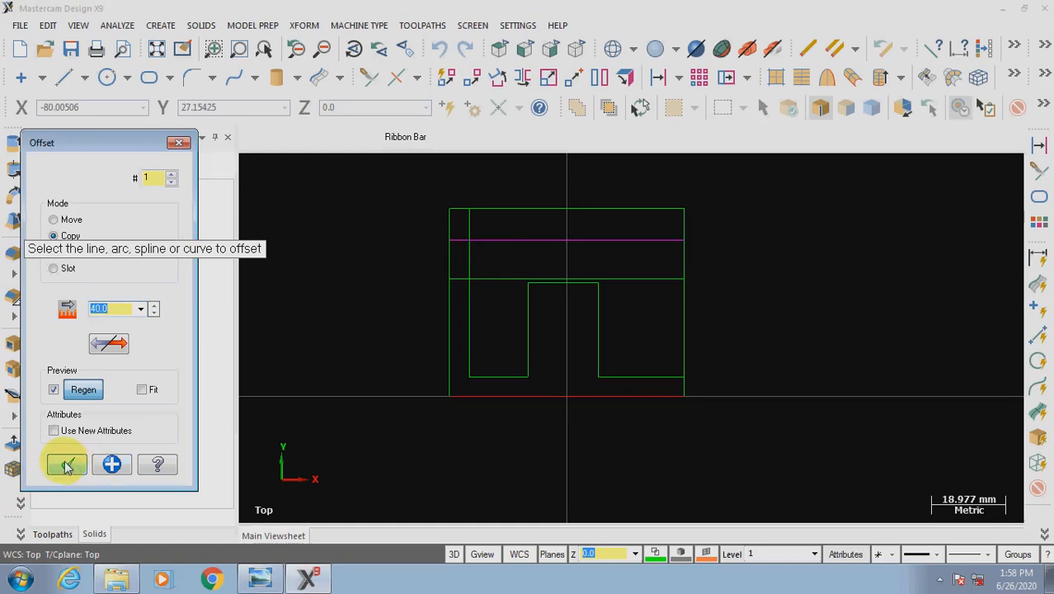
click(112, 465)
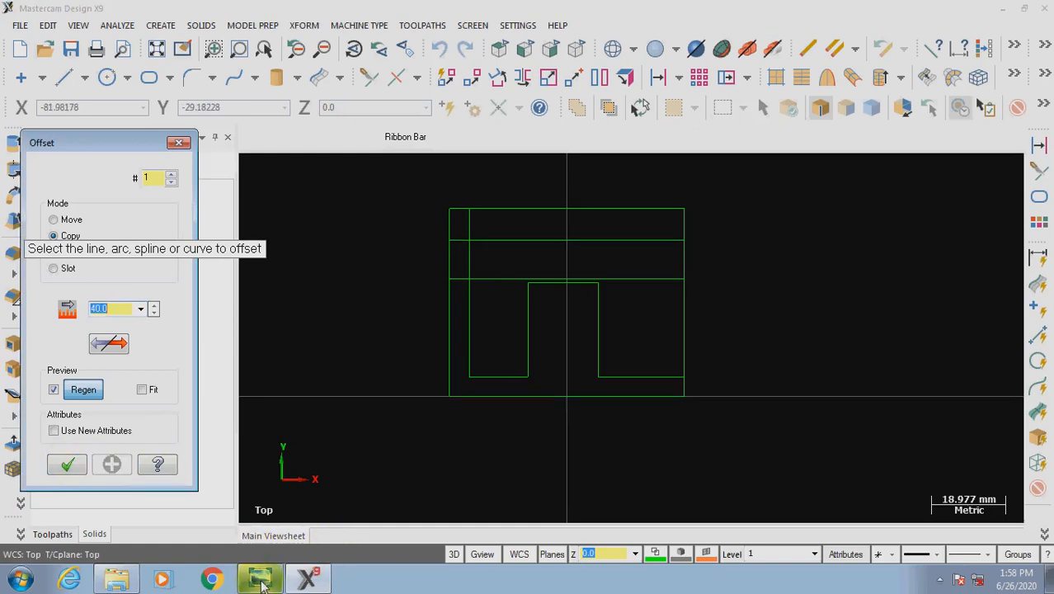
- Check the part drawing and offset copies of the rectangle's left edge 18 mm and 38 mm inward
click(260, 580)
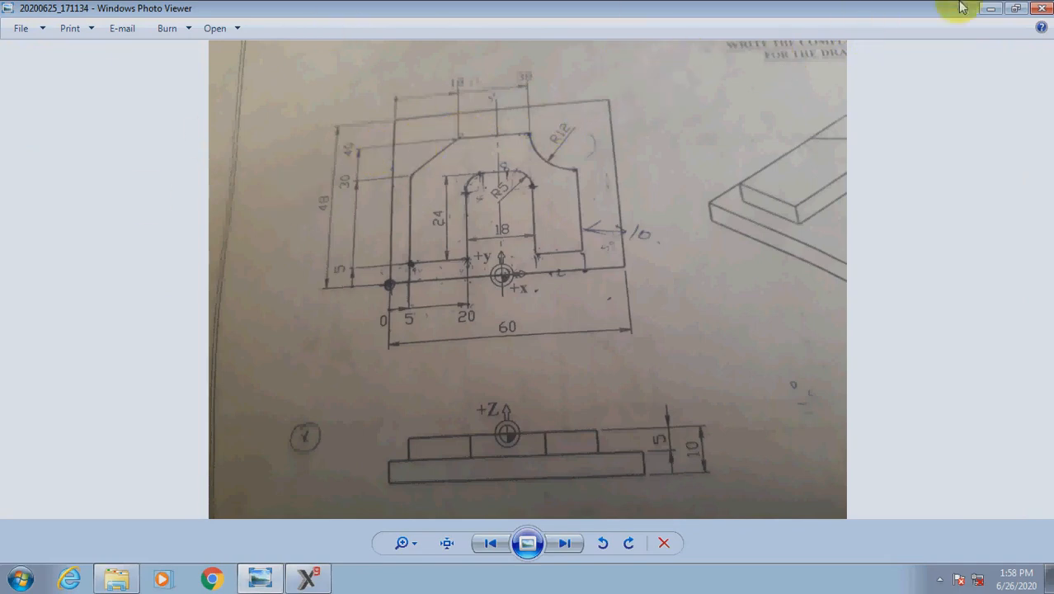
click(992, 10)
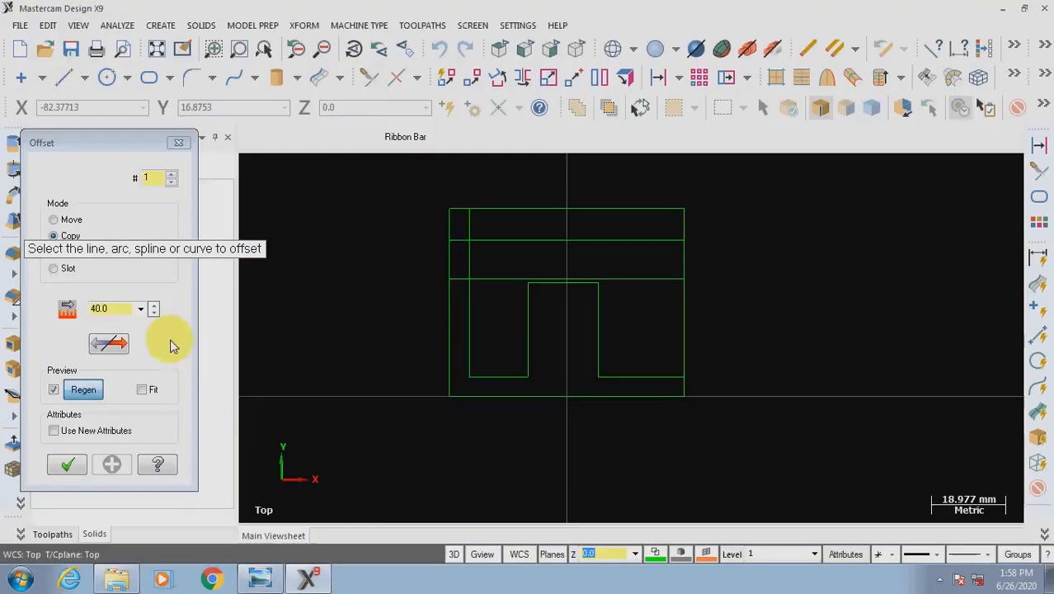
click(115, 309)
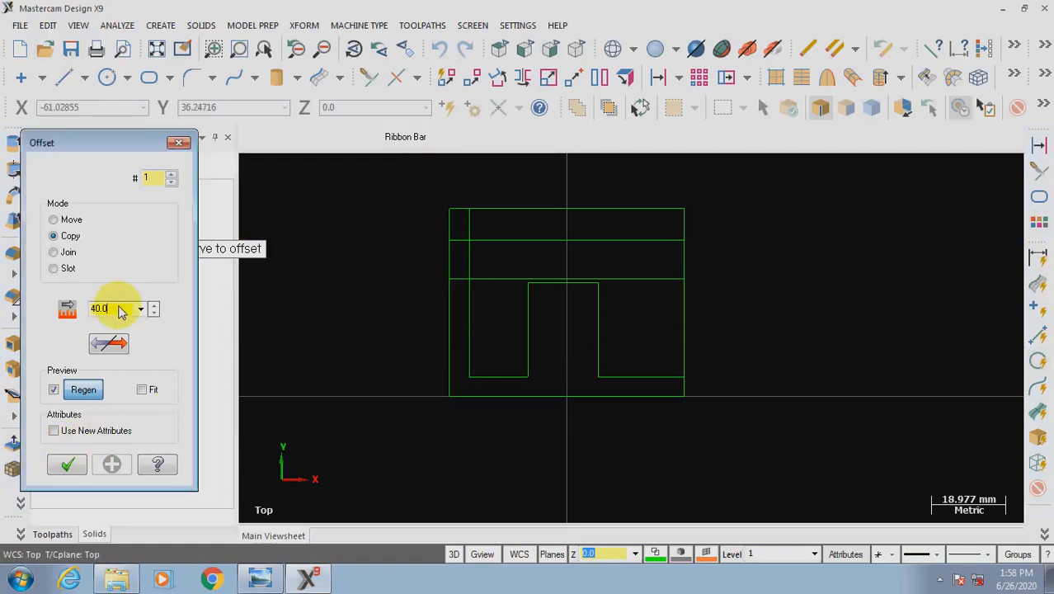
key(Return)
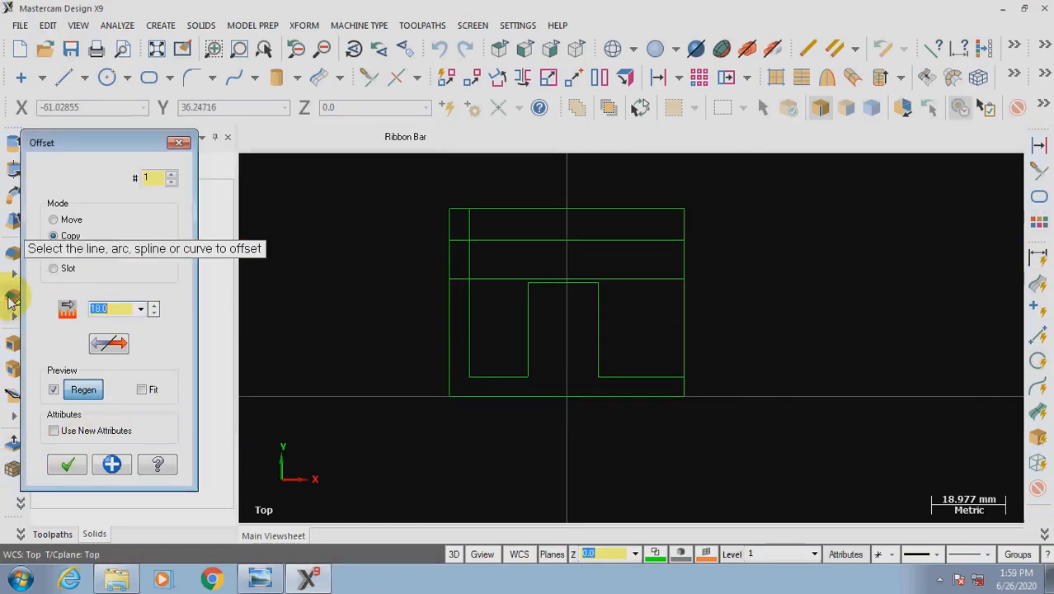
click(450, 274)
click(624, 254)
click(112, 464)
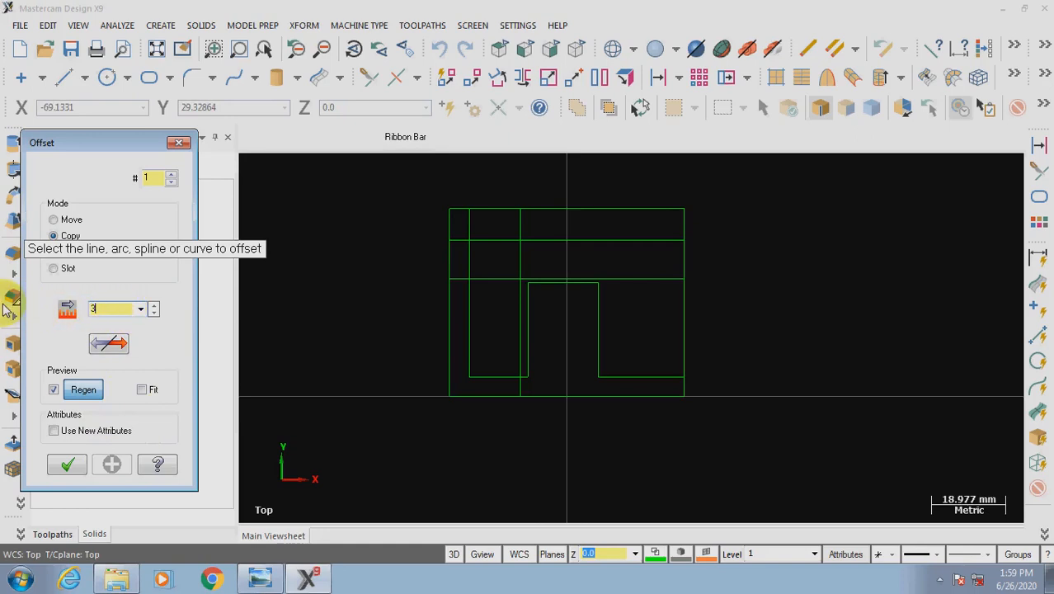
key(Return)
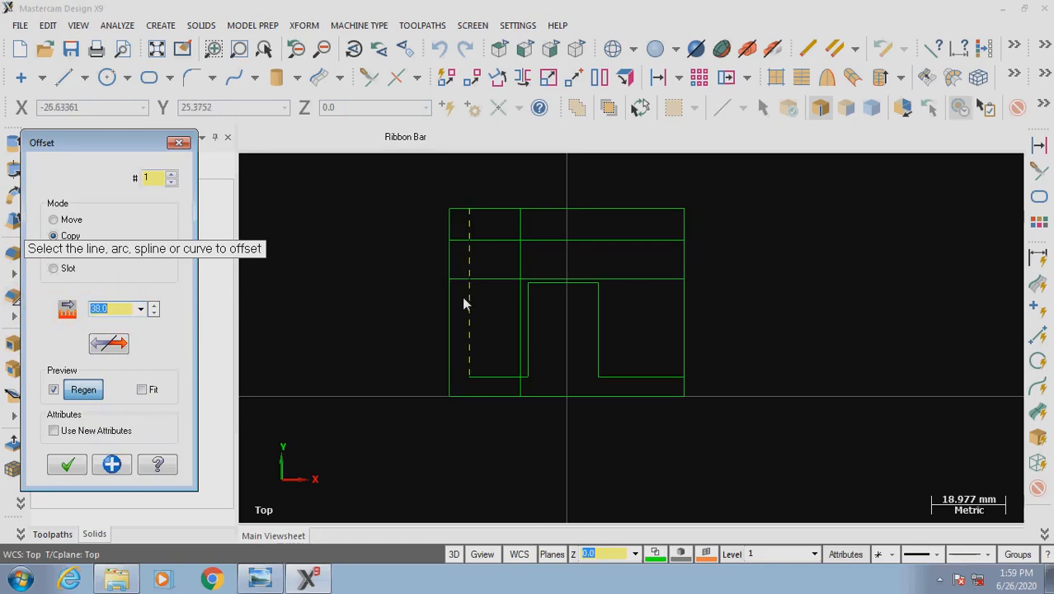
click(444, 308)
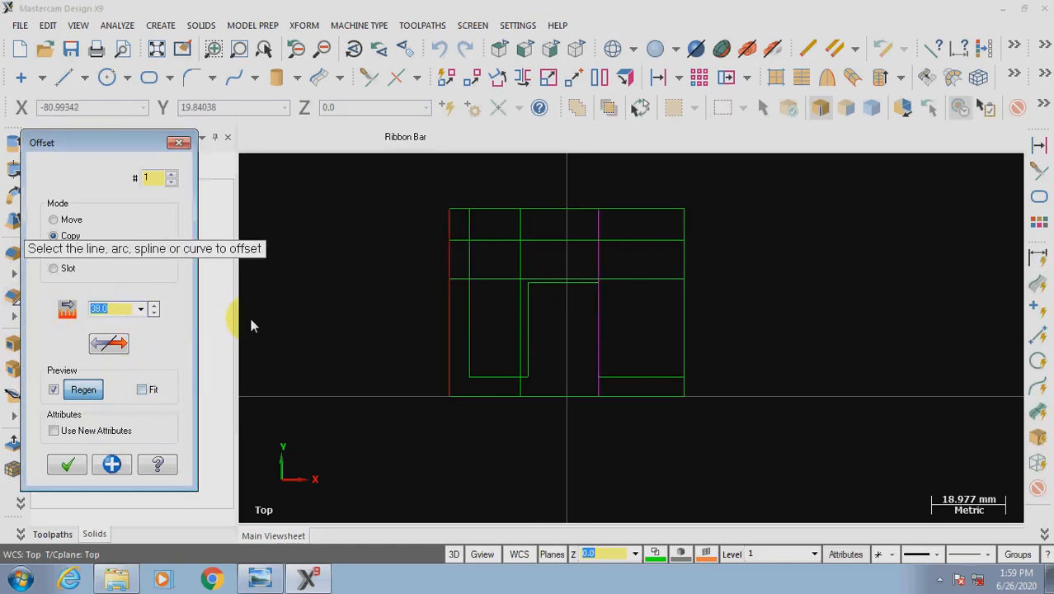
click(113, 466)
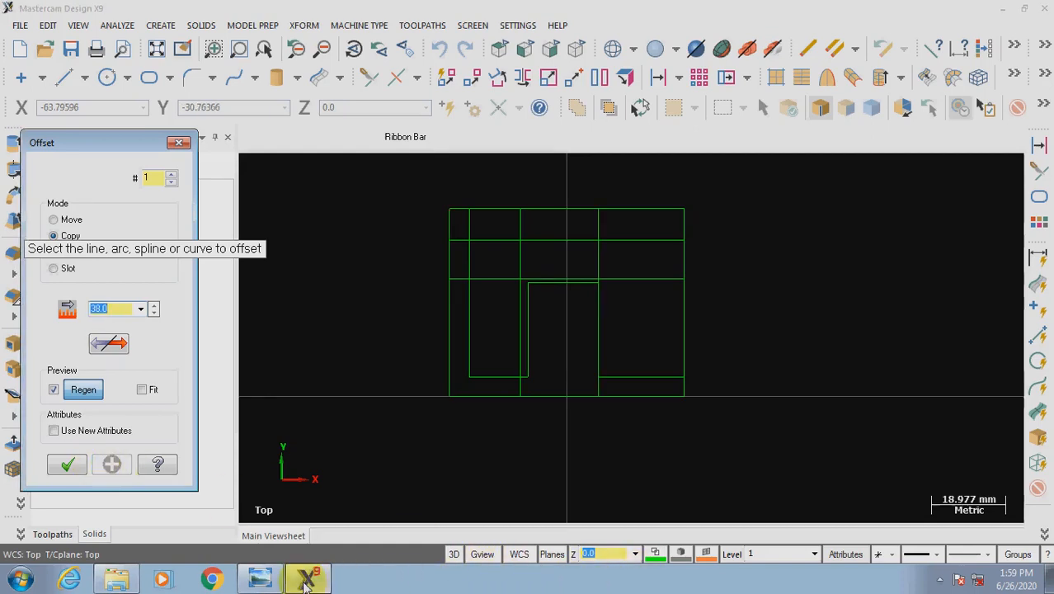
- Check the part drawing and offset a copy of the rectangle's left edge 50 mm inward
click(258, 581)
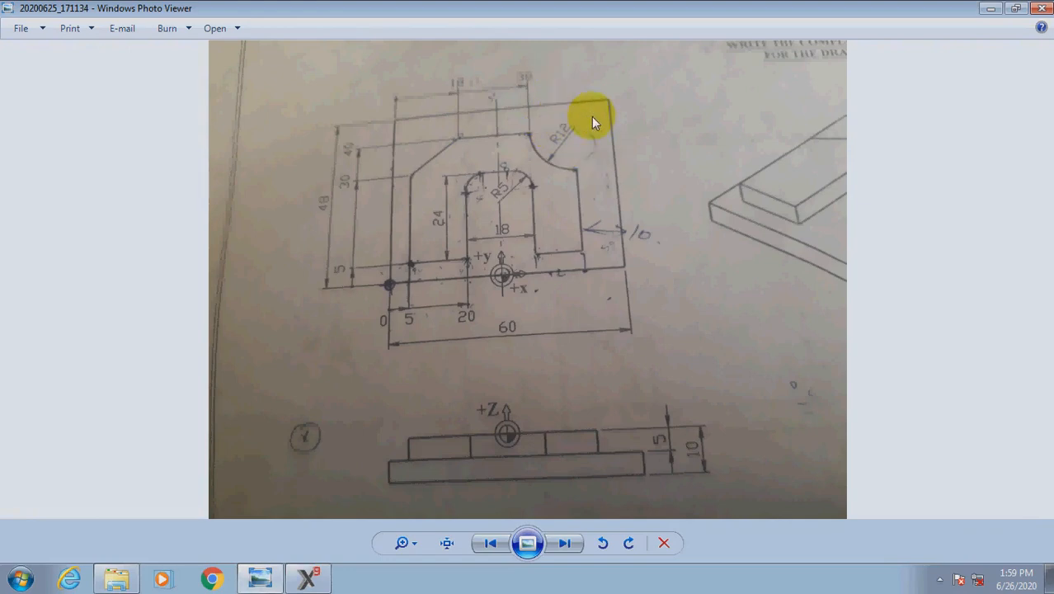
click(306, 580)
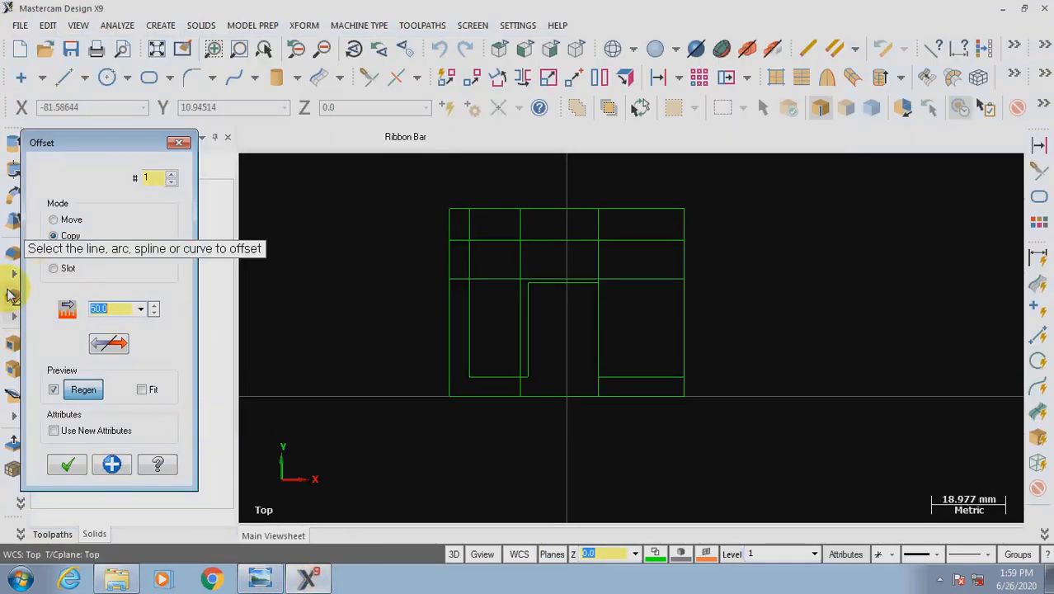
click(462, 267)
click(454, 340)
click(634, 327)
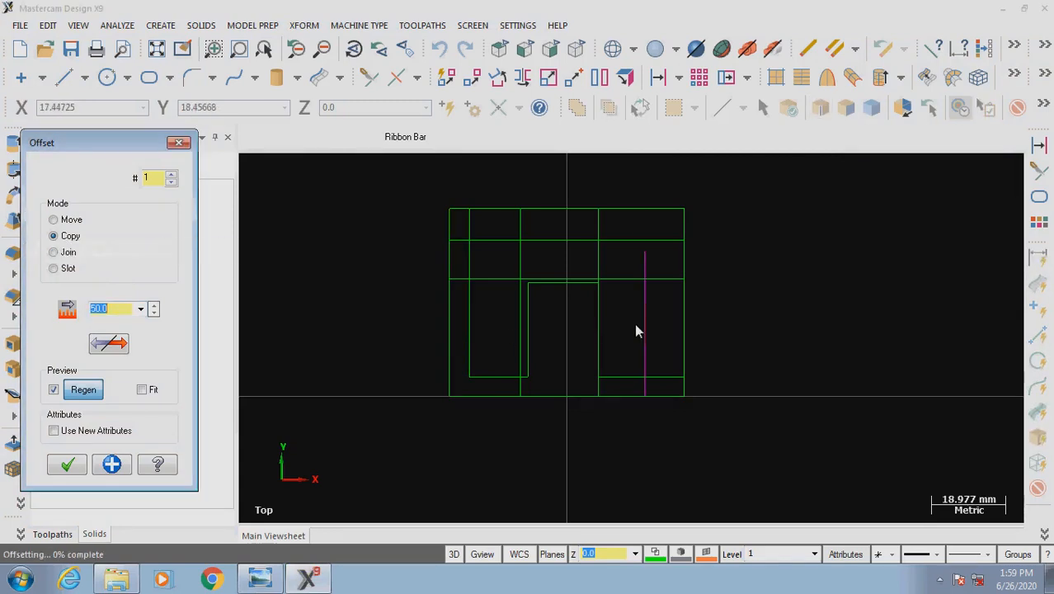
click(111, 463)
click(81, 464)
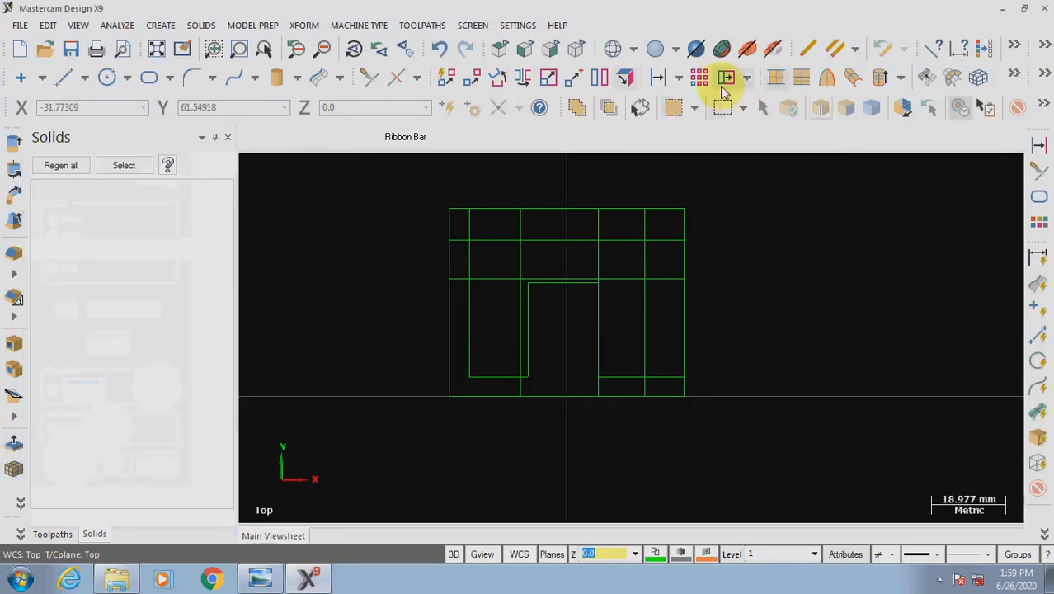
- Trim the 5 mm and 18 mm vertical lines and the 30 mm and 40 mm horizontal lines outside the profile's upper-left corner
click(372, 80)
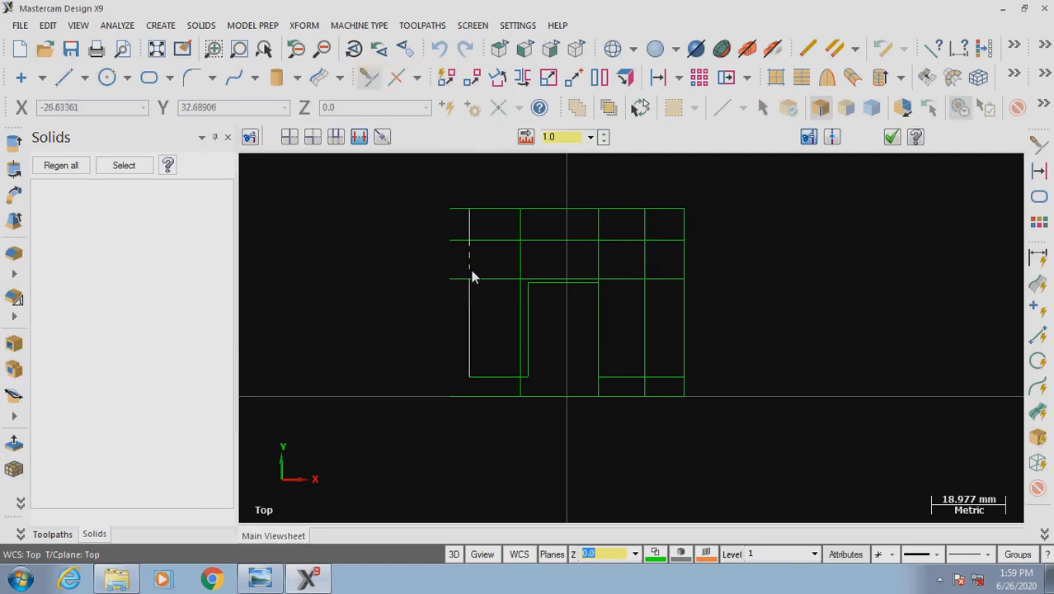
scroll(475, 204, up, 5)
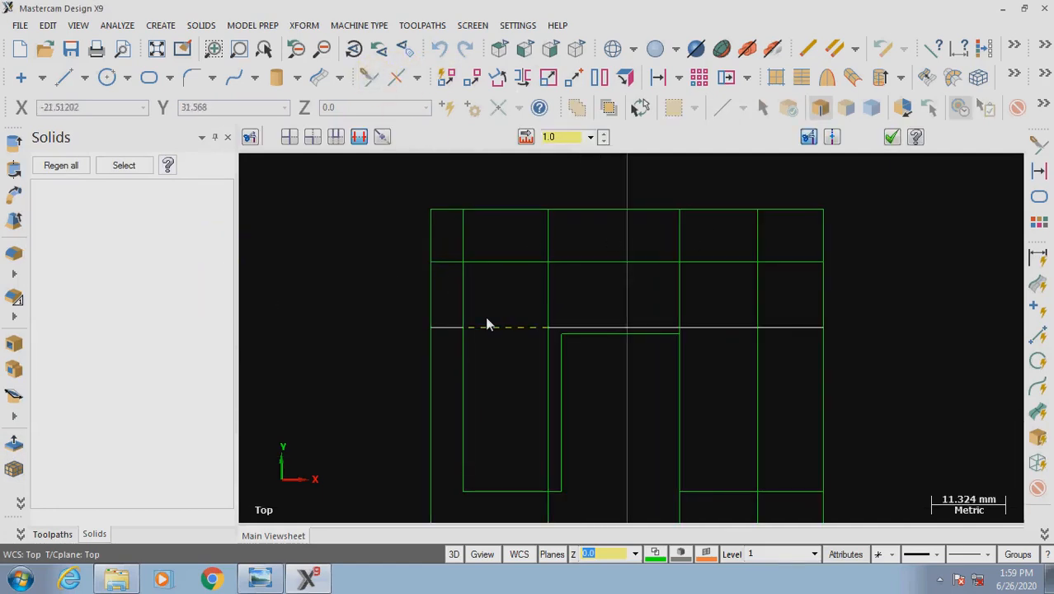
click(464, 320)
click(488, 264)
click(464, 238)
click(456, 259)
click(548, 248)
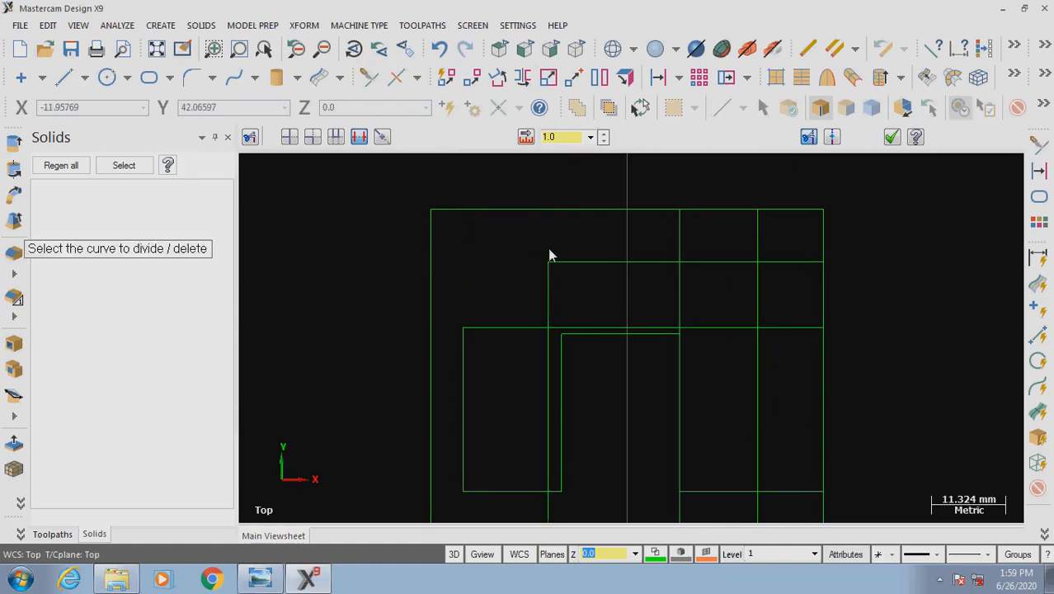
- Draw a 12 mm radius circle centred where the 40 mm horizontal and 50 mm vertical offset lines cross, and check it against the part drawing
scroll(562, 290, down, 2)
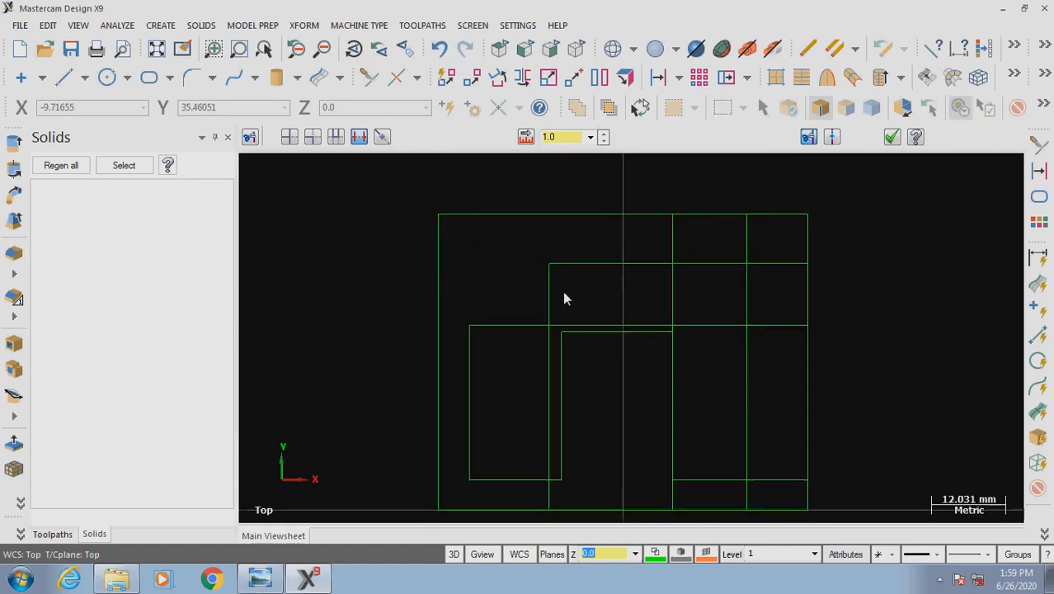
scroll(746, 288, up, 2)
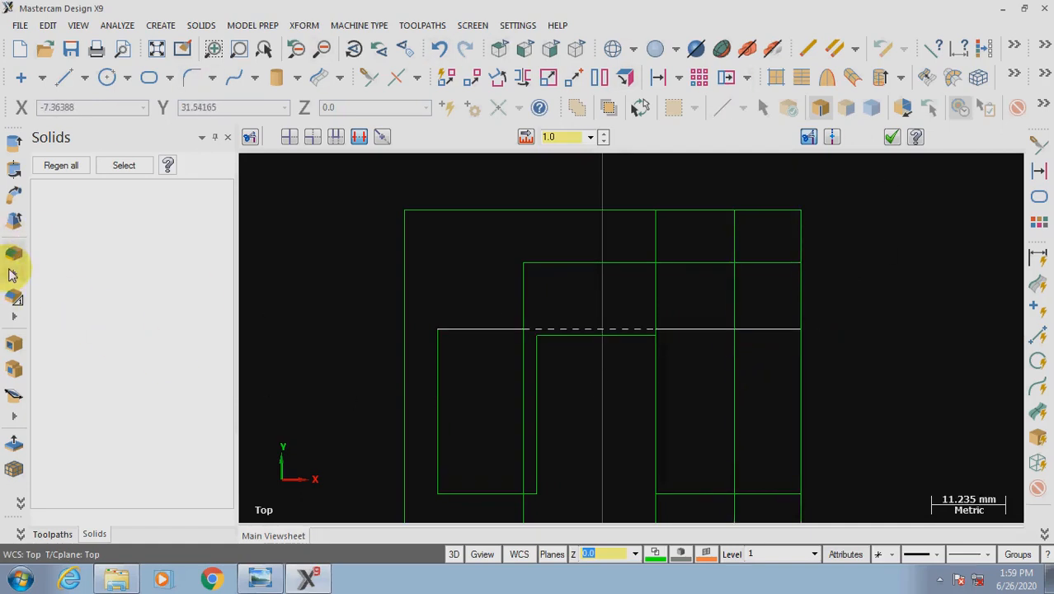
scroll(513, 346, down, 2)
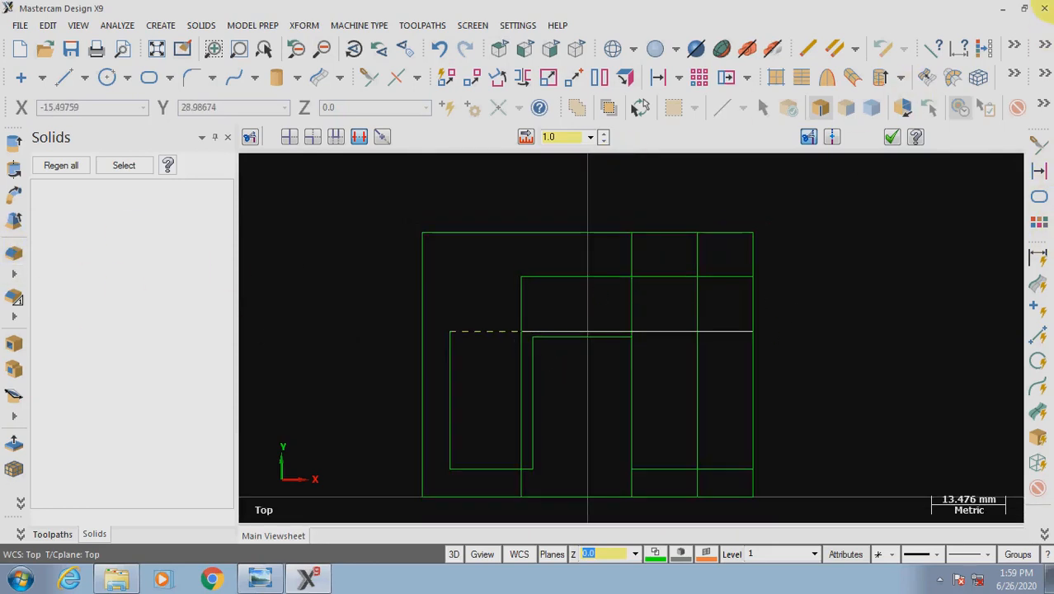
click(116, 76)
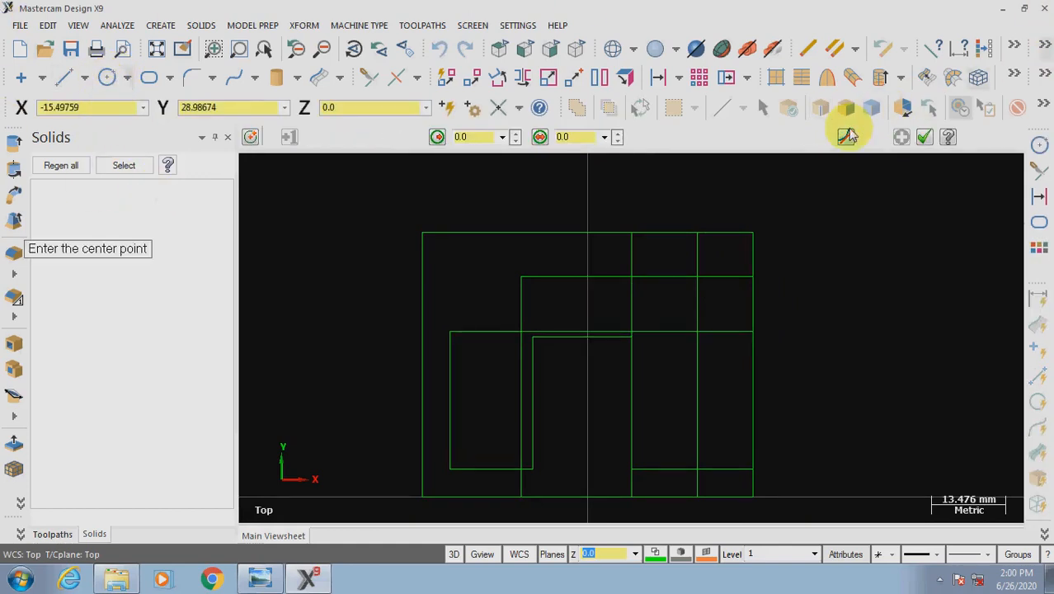
scroll(776, 319, up, 2)
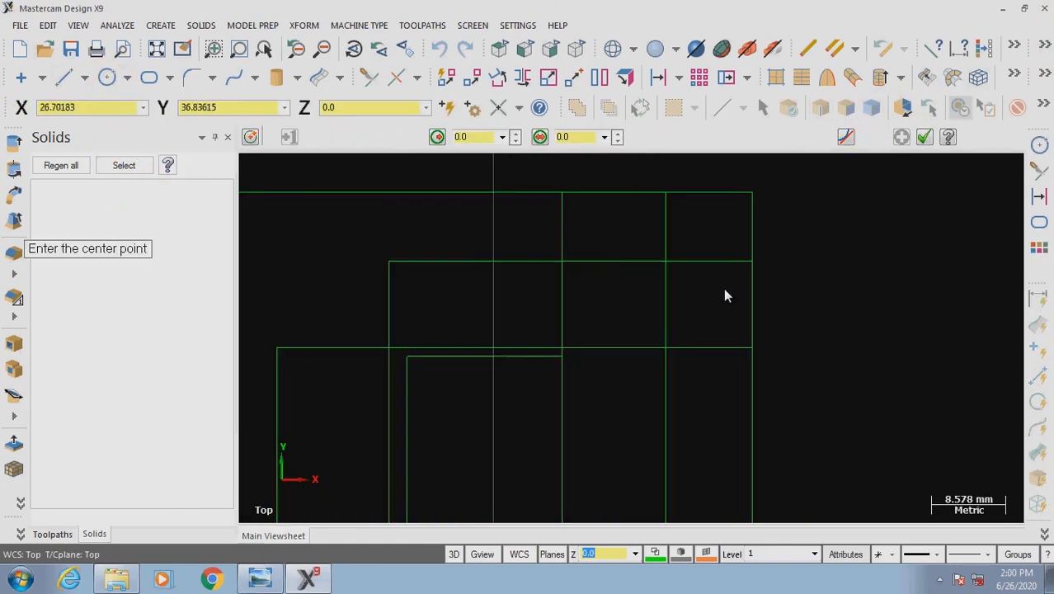
click(666, 261)
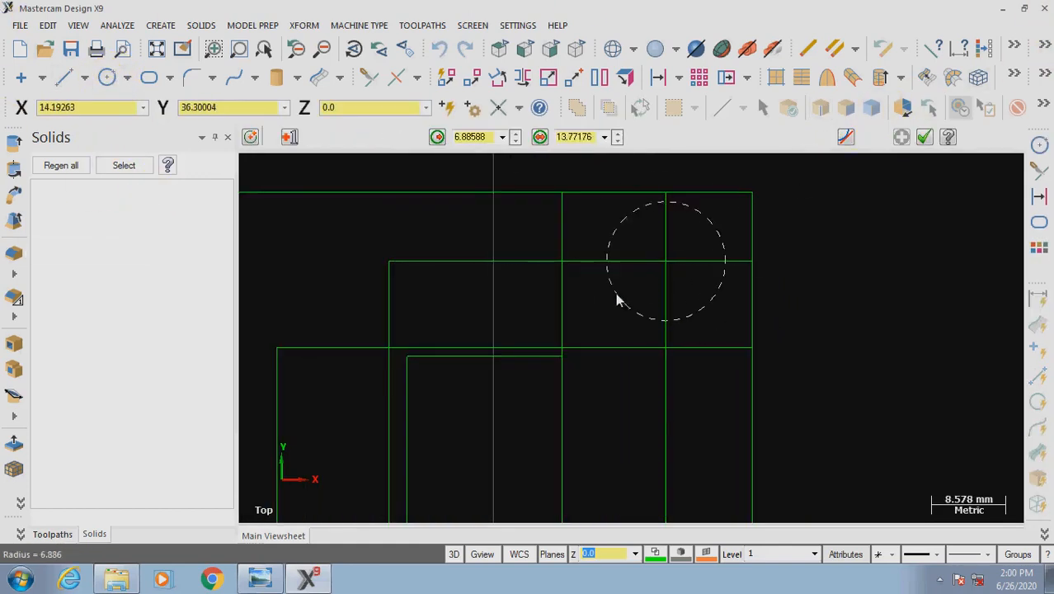
click(563, 261)
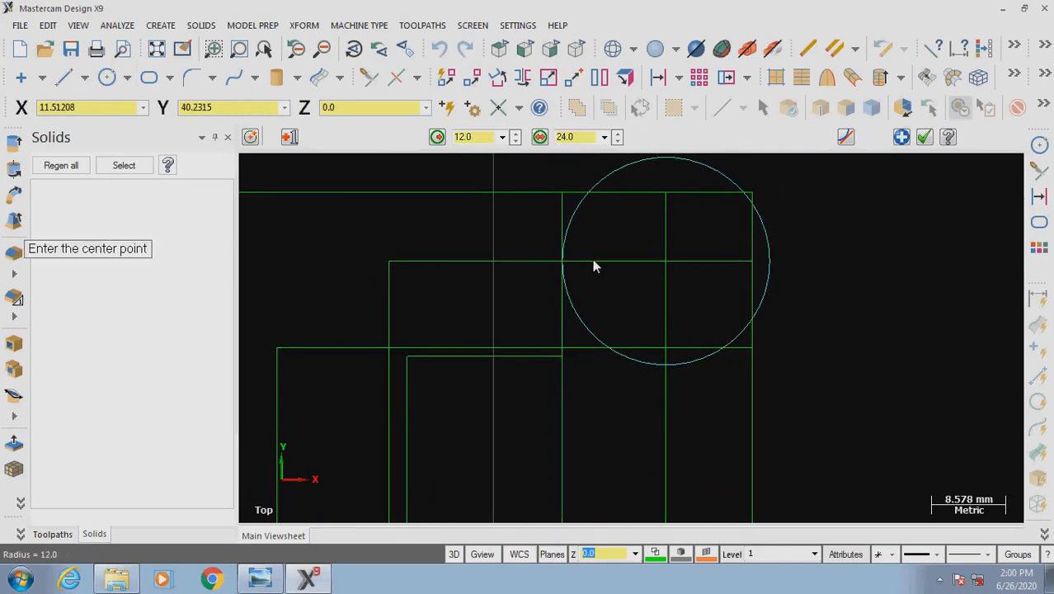
scroll(593, 263, down, 1)
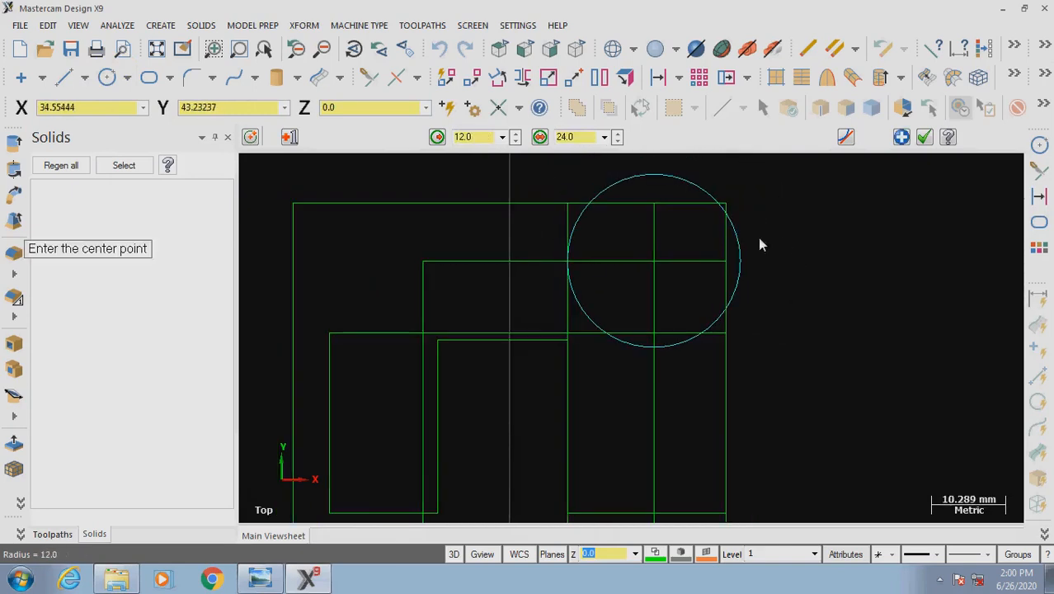
click(249, 584)
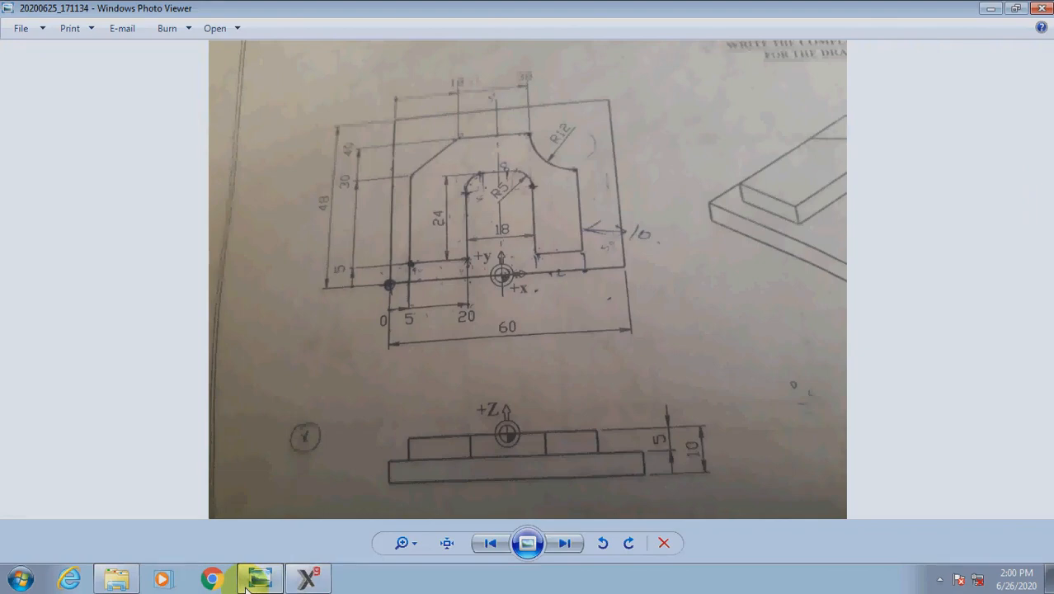
click(306, 580)
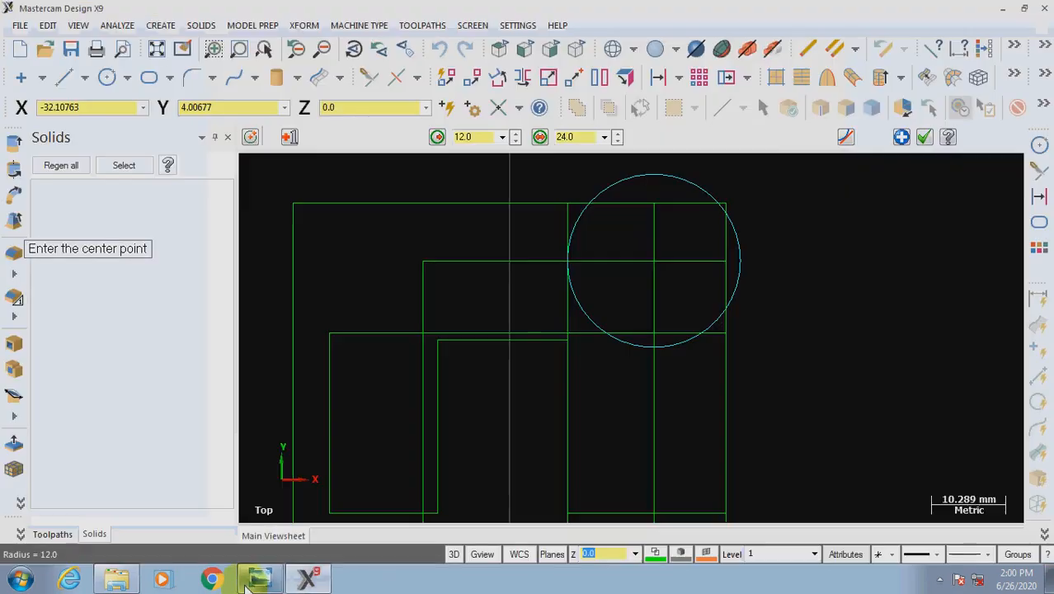
scroll(538, 323, down, 2)
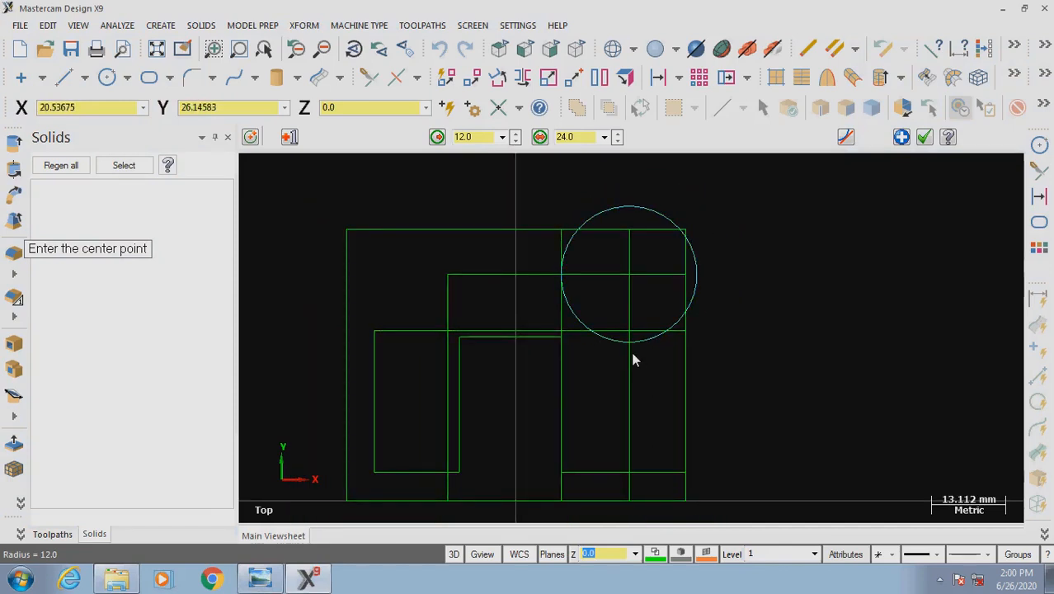
- Trim the circle and the construction lines crossing it so that the concave quarter arc forms the profile's upper-right corner
click(396, 77)
scroll(597, 343, up, 3)
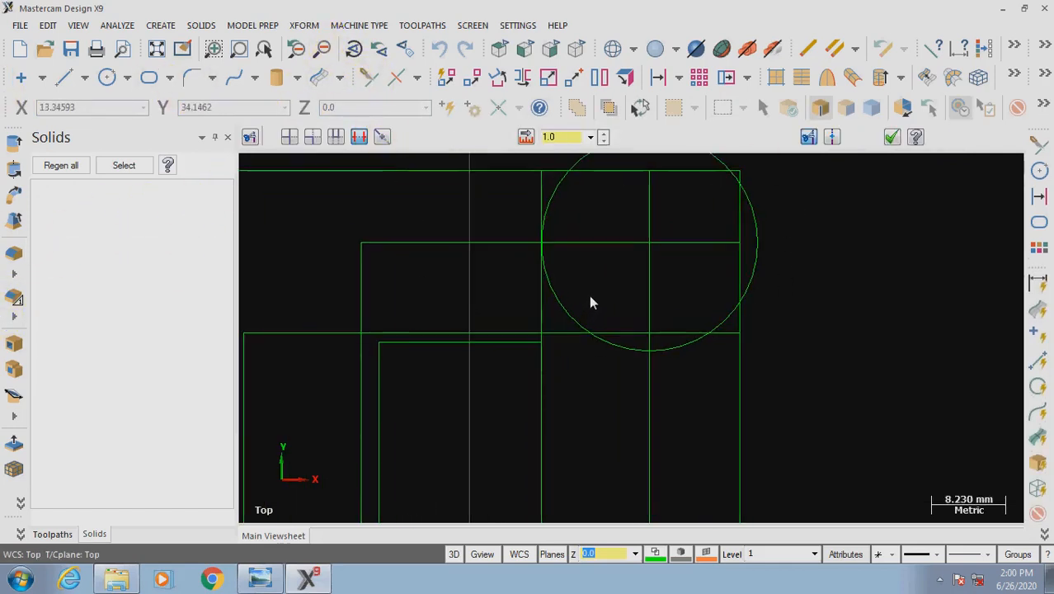
click(677, 355)
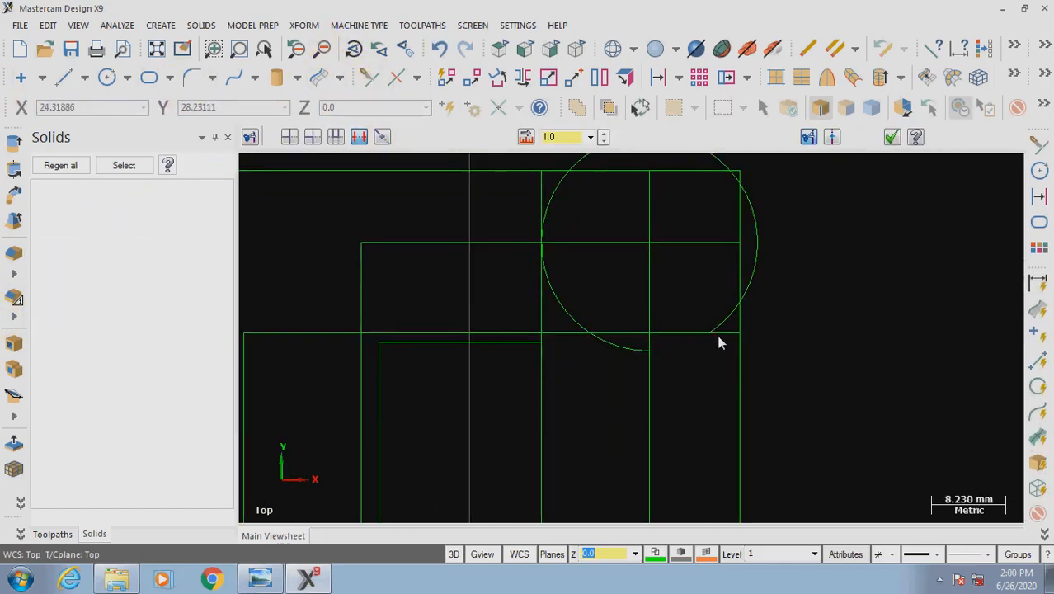
click(670, 244)
click(612, 243)
click(553, 210)
click(635, 334)
click(648, 312)
click(678, 334)
scroll(660, 325, down, 1)
scroll(587, 323, up, 1)
click(577, 323)
scroll(612, 287, down, 1)
scroll(613, 287, down, 1)
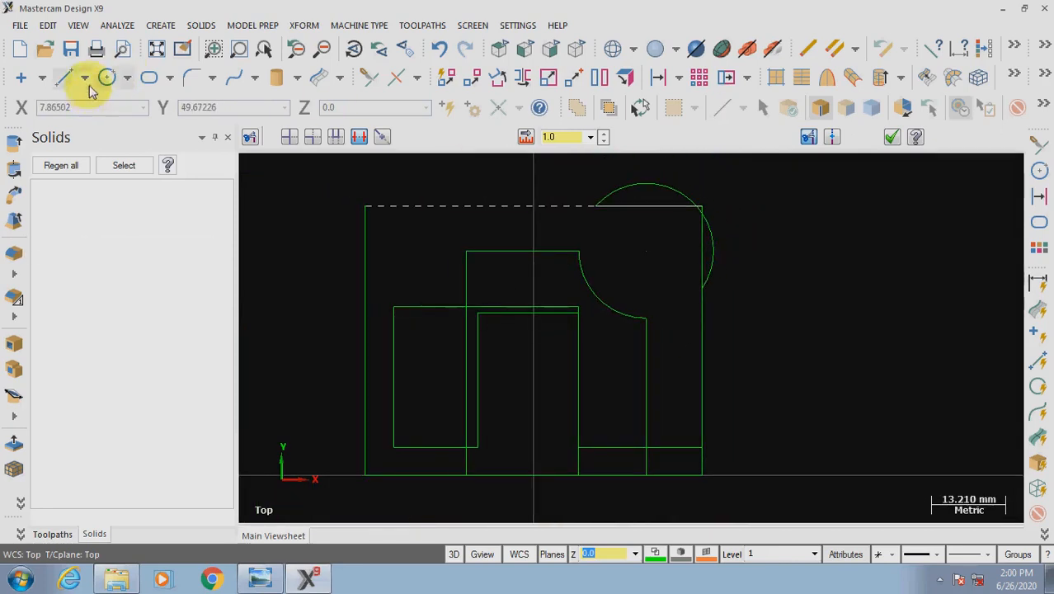
- Draw the sloped line from the left end of the profile's top edge to the upper end of its left edge
click(64, 77)
click(466, 252)
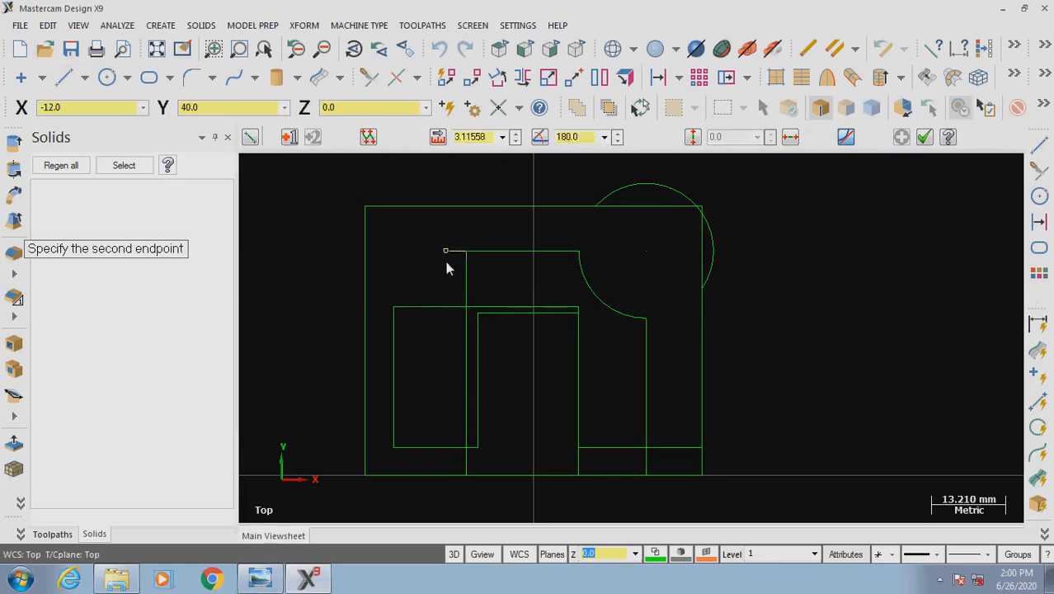
click(394, 308)
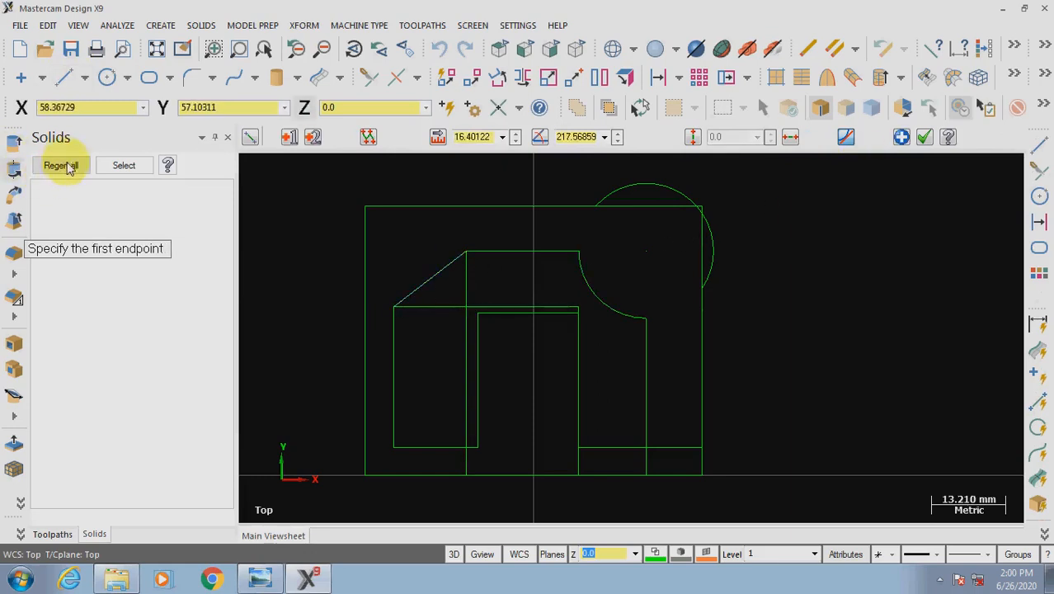
- Trim the leftover 30 mm horizontal line and 18 mm vertical line inside the profile, along with the stub above the slot's upper-right corner
click(367, 79)
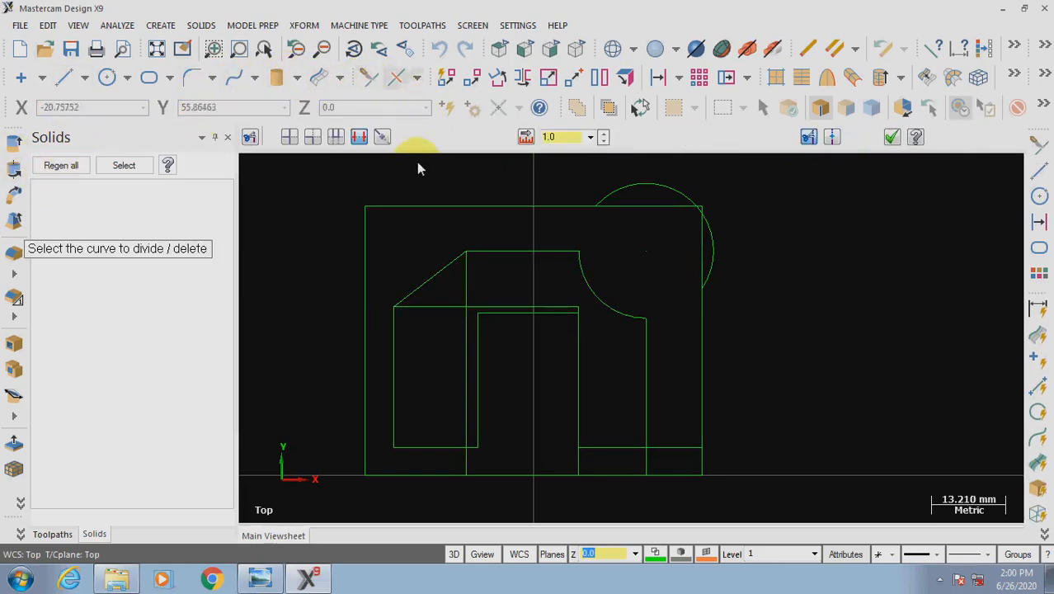
scroll(466, 307, up, 1)
click(477, 305)
click(466, 326)
scroll(611, 318, up, 2)
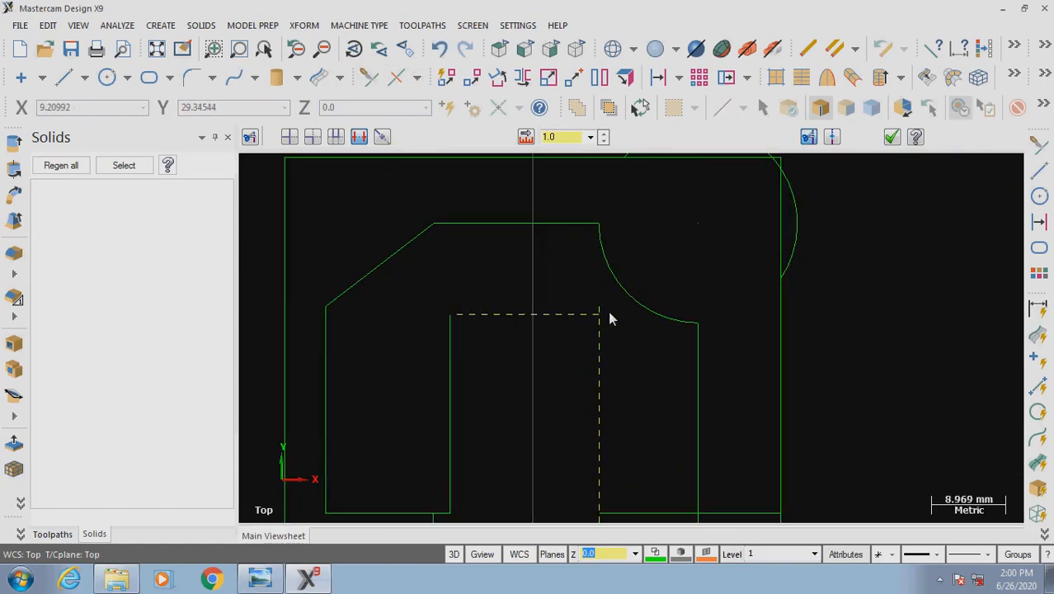
- Trim the vertical line ends below the profile, its lower edge beyond the right side, and the leftover circle arc outside the outline
scroll(516, 297, down, 2)
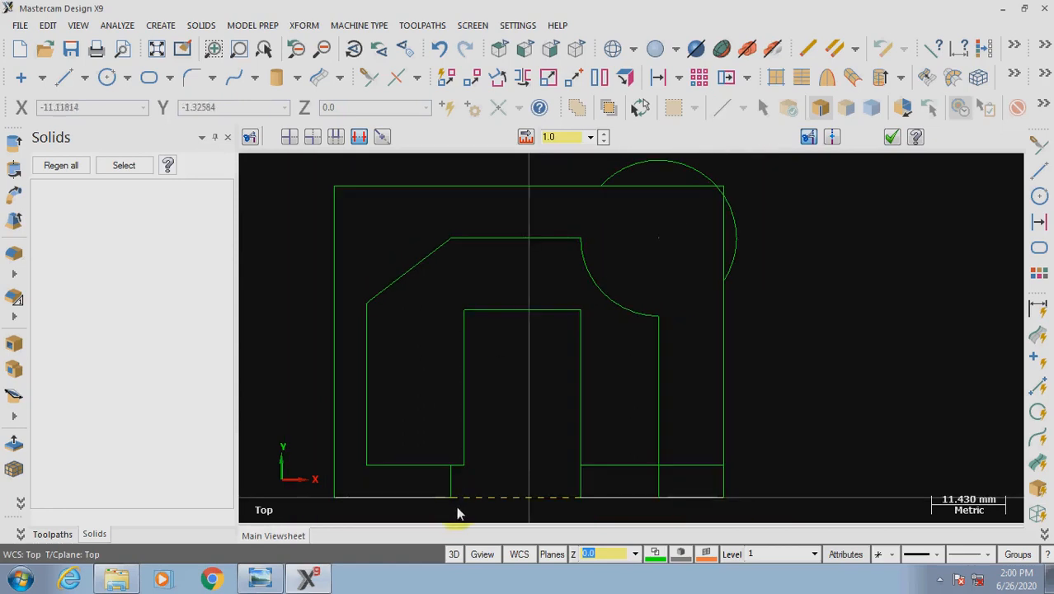
click(580, 485)
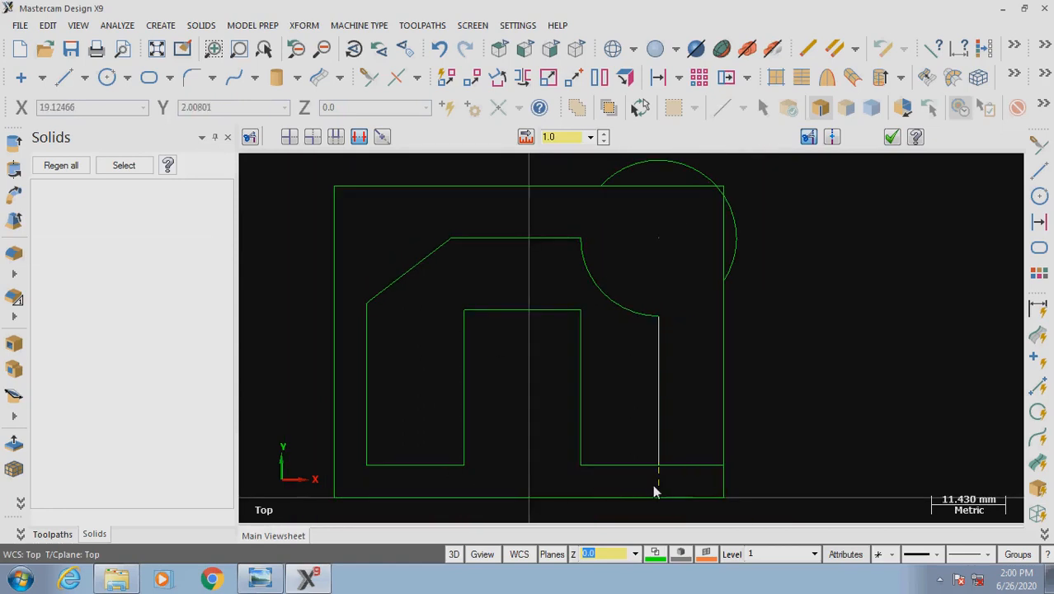
click(688, 473)
click(738, 266)
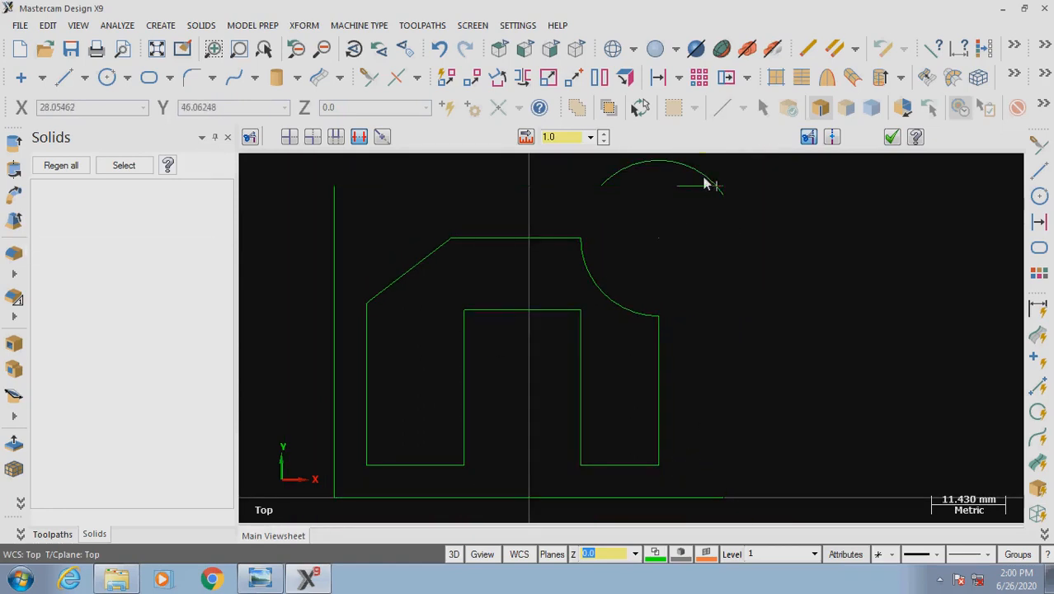
click(703, 179)
- Fillet both upper corners of the slot with a 5 mm radius
scroll(625, 264, down, 2)
click(191, 76)
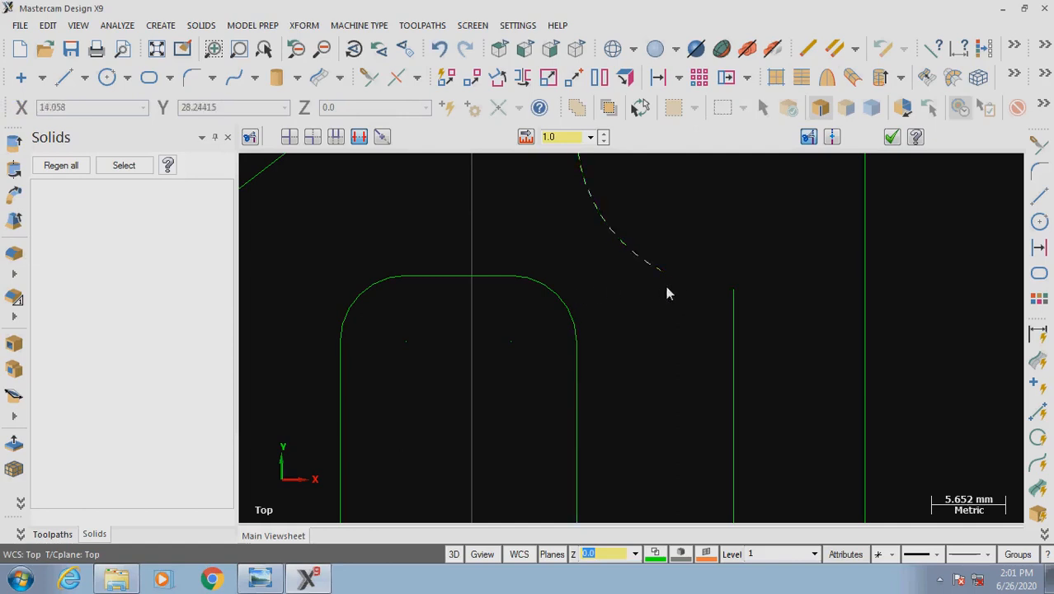
scroll(541, 301, down, 4)
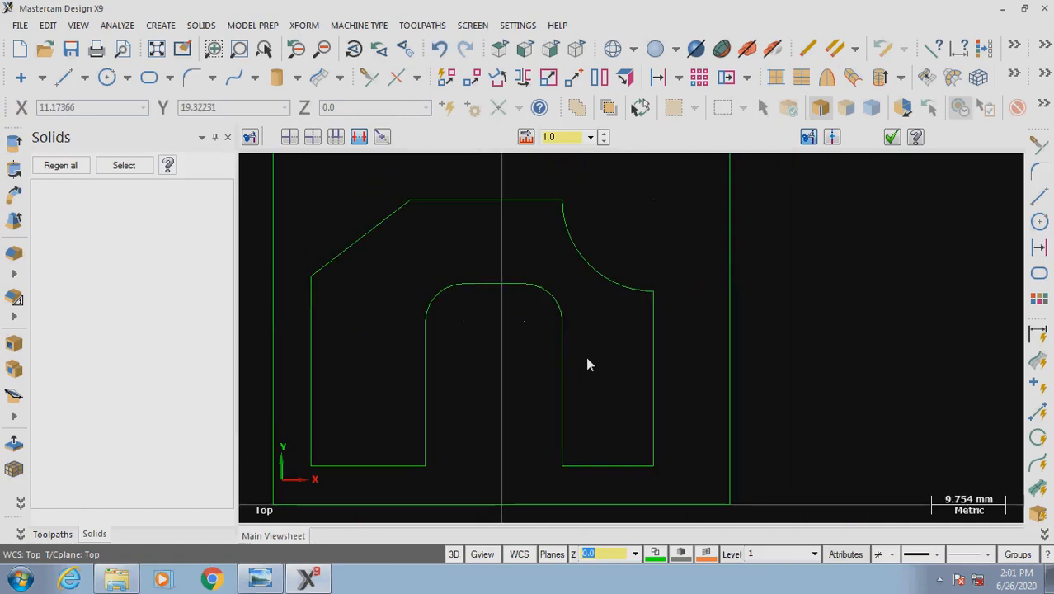
- Trim away the slot's right side and redraw it as a 19 mm vertical line from the lower edge to the fillet
click(562, 363)
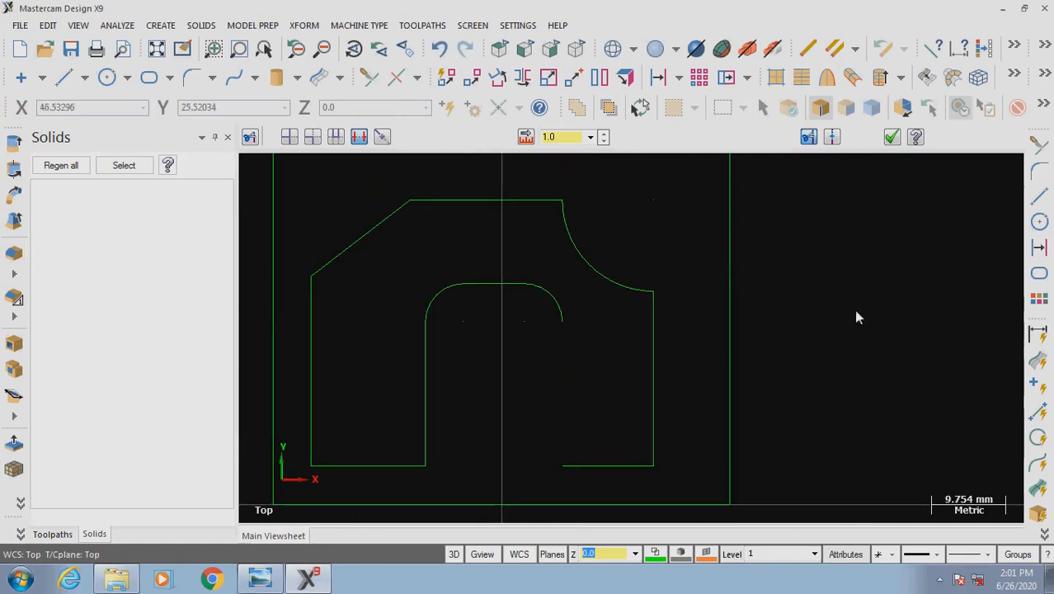
click(64, 76)
click(562, 466)
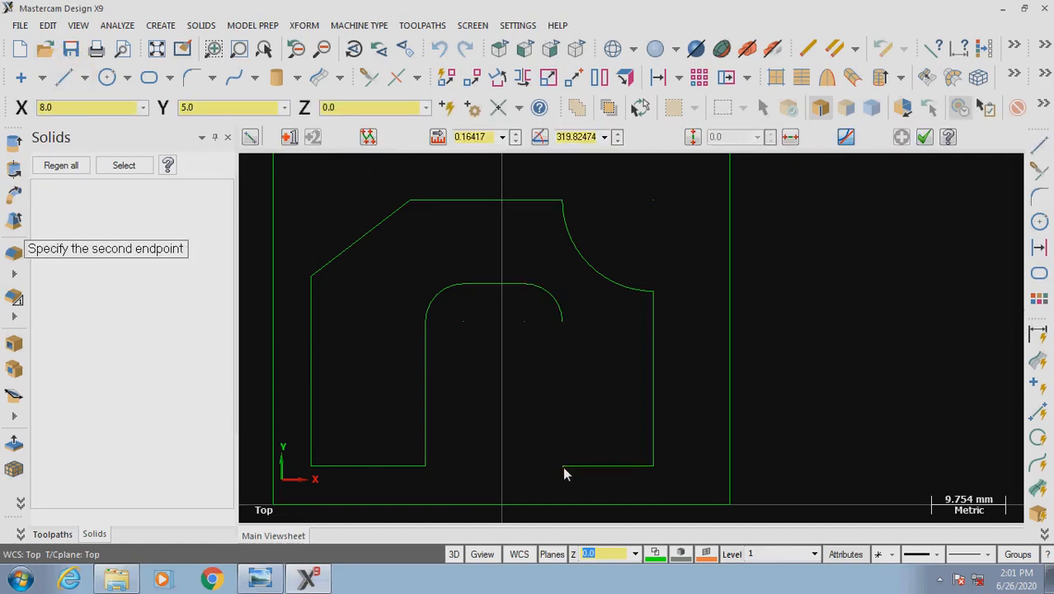
click(562, 321)
scroll(765, 330, down, 3)
scroll(416, 298, up, 1)
scroll(417, 299, down, 2)
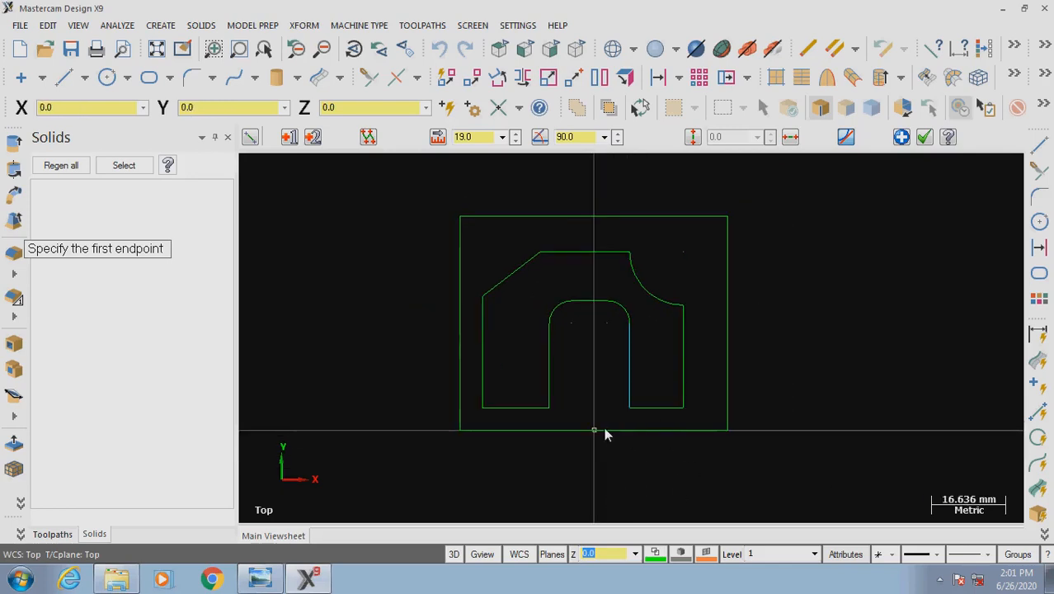
scroll(595, 433, down, 2)
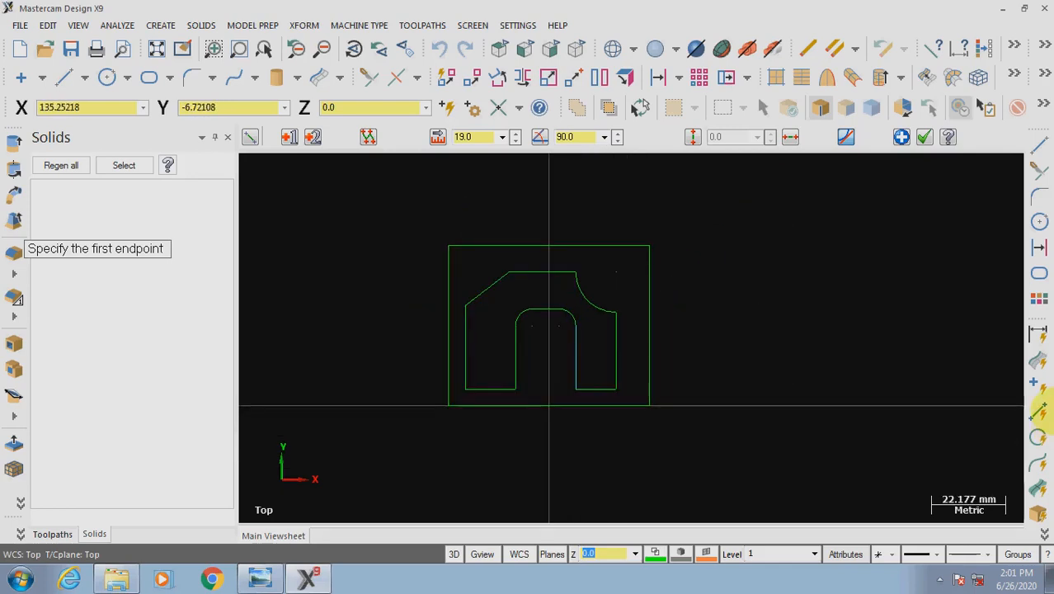
- Set the machine type to the default mill and expand the machine group's properties in the toolpath tree
click(371, 27)
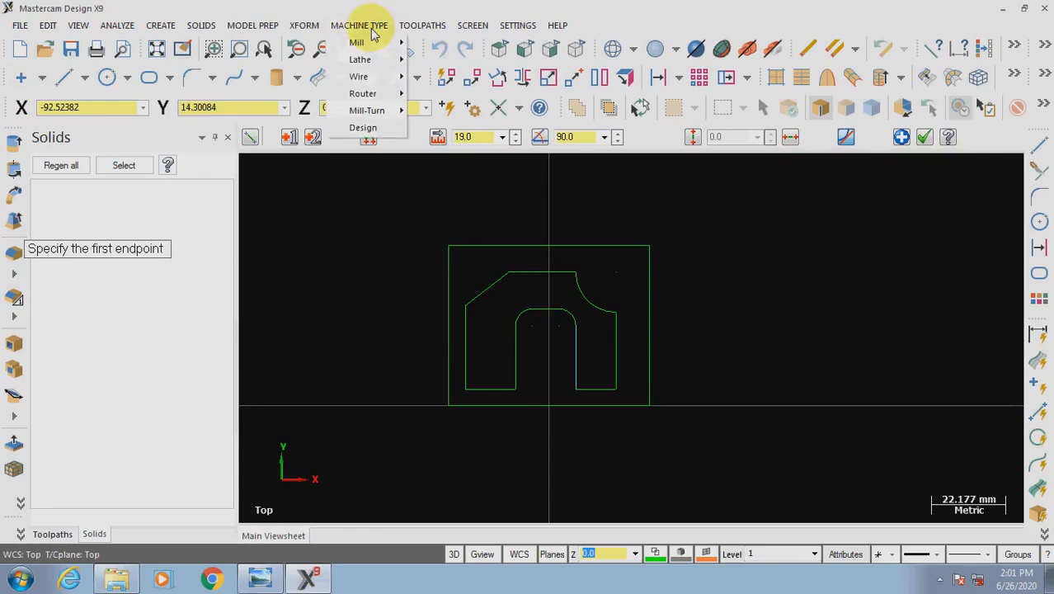
mouse_move(373, 46)
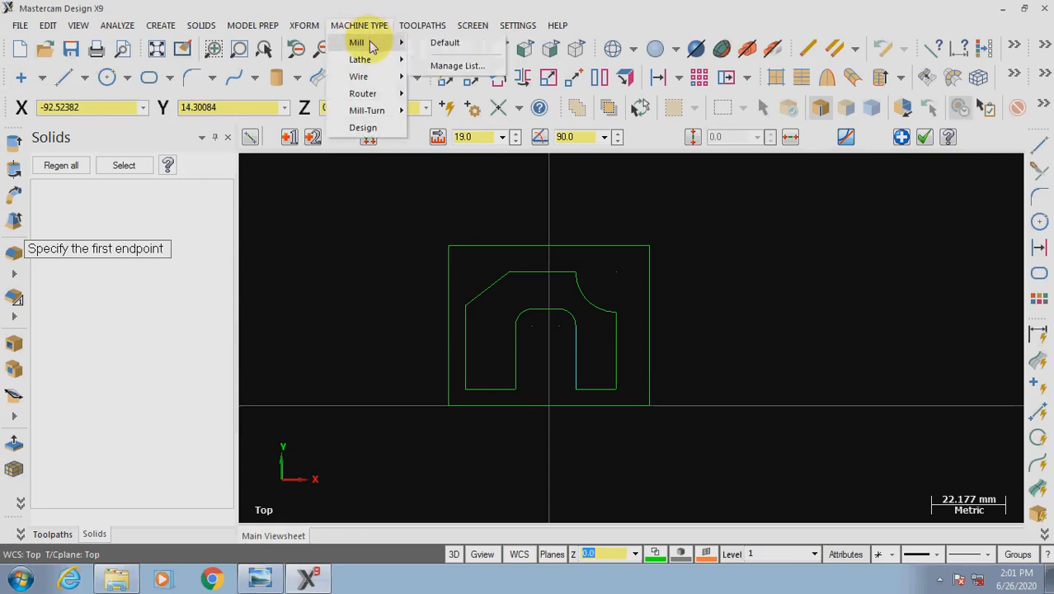
click(443, 42)
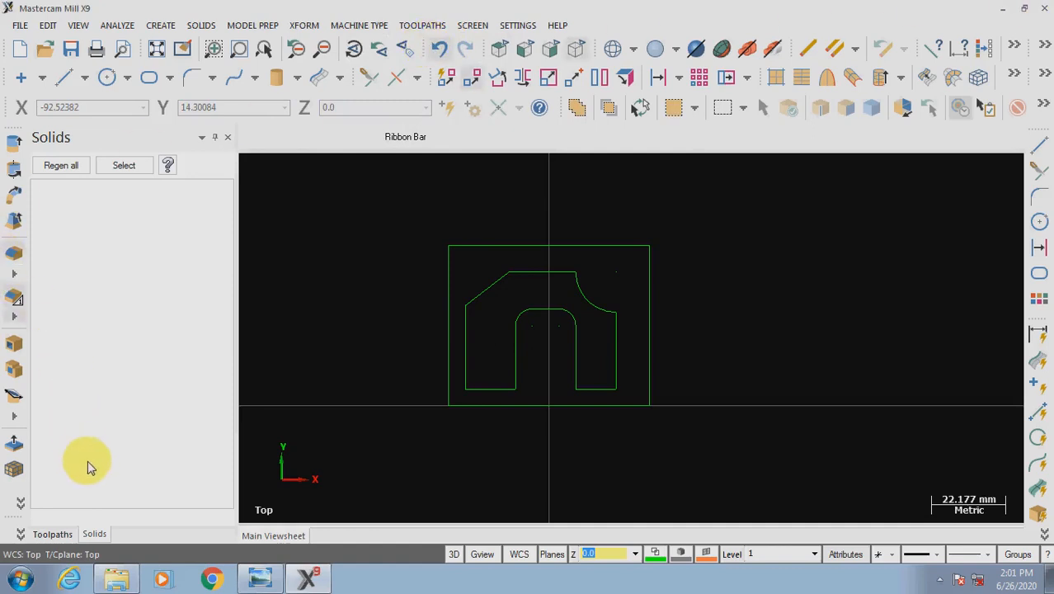
click(49, 535)
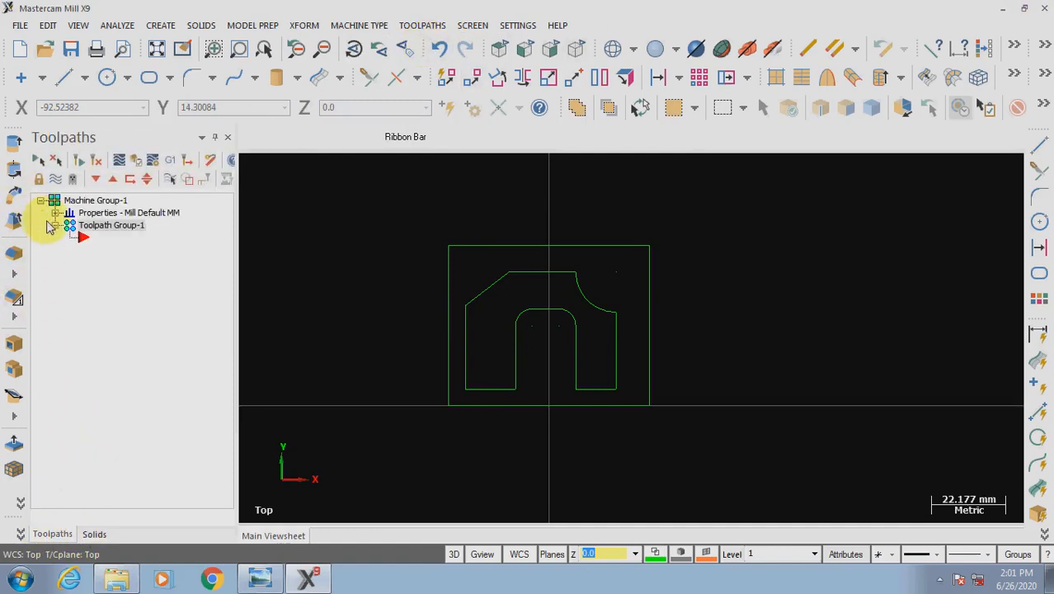
click(55, 212)
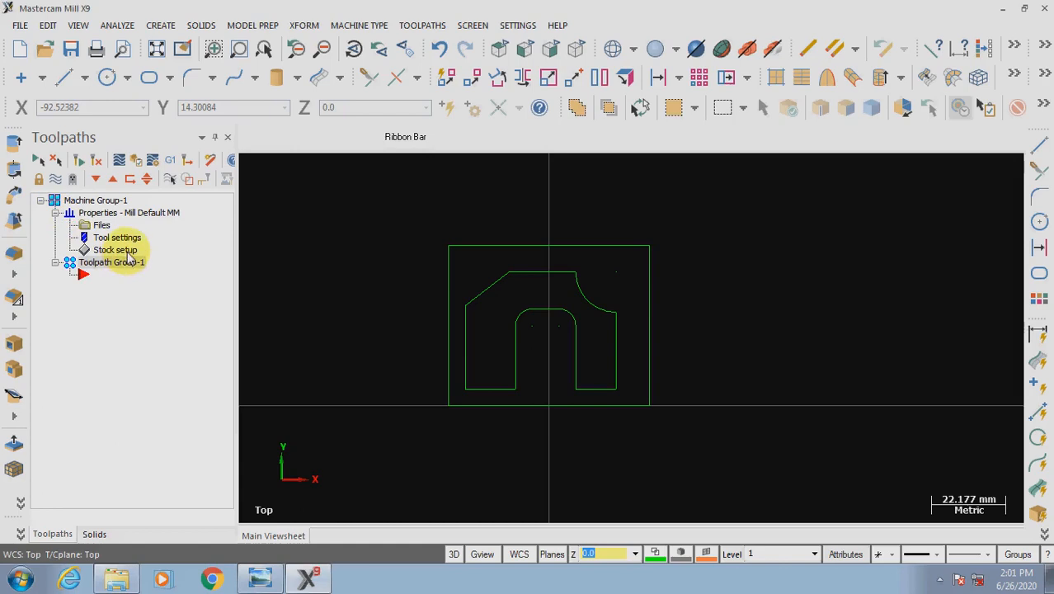
- Size the rectangular stock in the stock setup with a bounding box around the outer rectangle
click(127, 251)
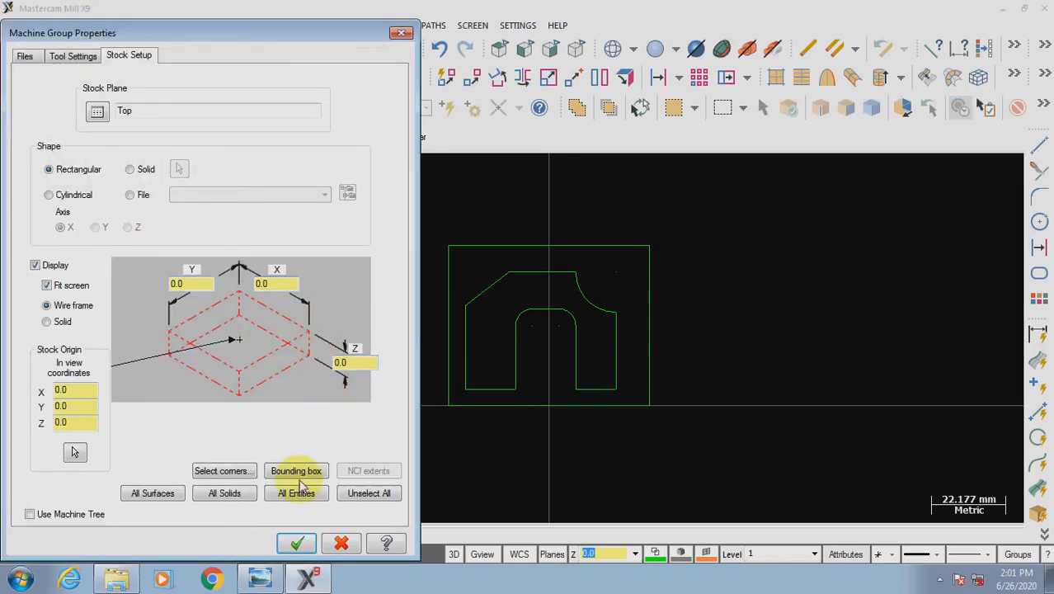
click(295, 473)
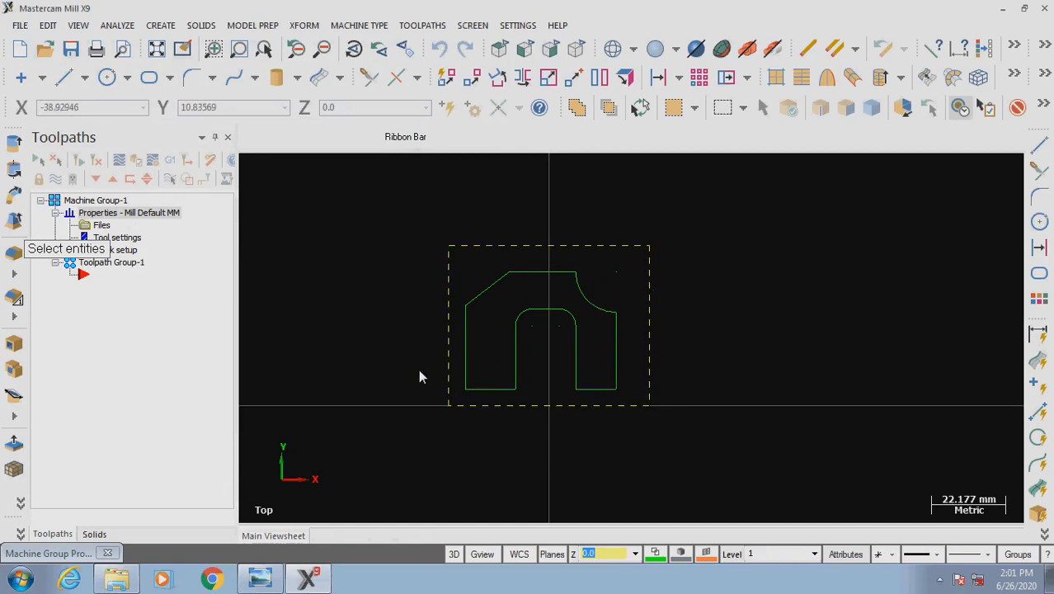
key(Return)
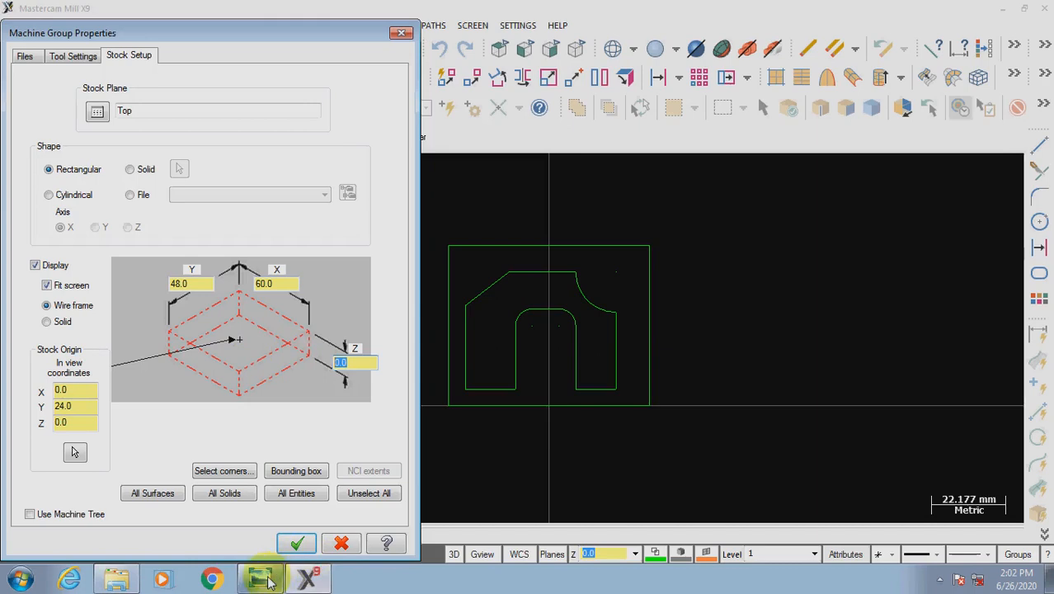
- Check the part's height in the photographed drawing, set the stock's Z thickness to 10 mm and accept the stock setup
click(260, 577)
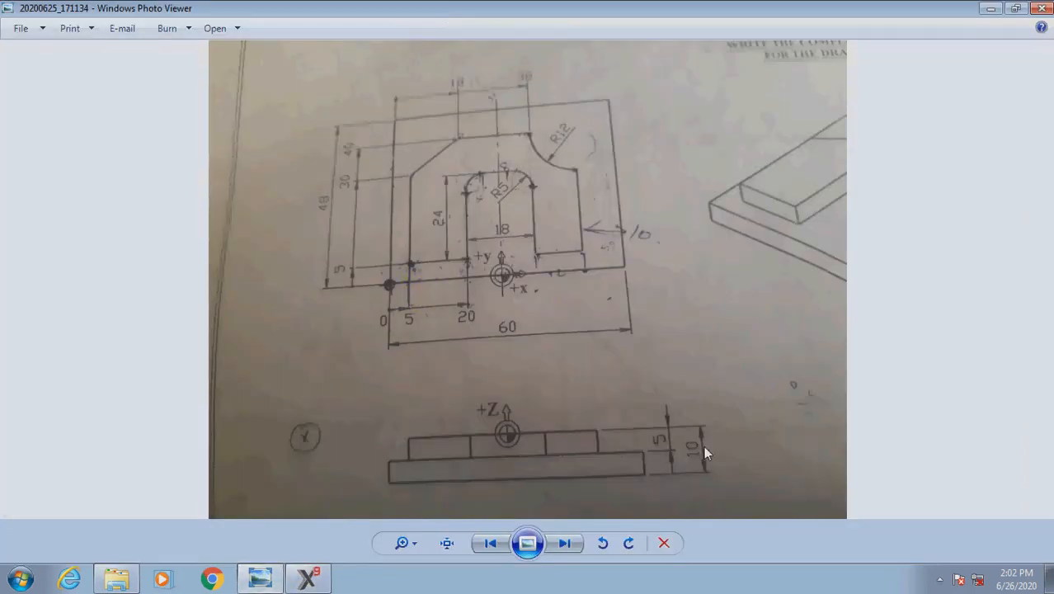
click(991, 9)
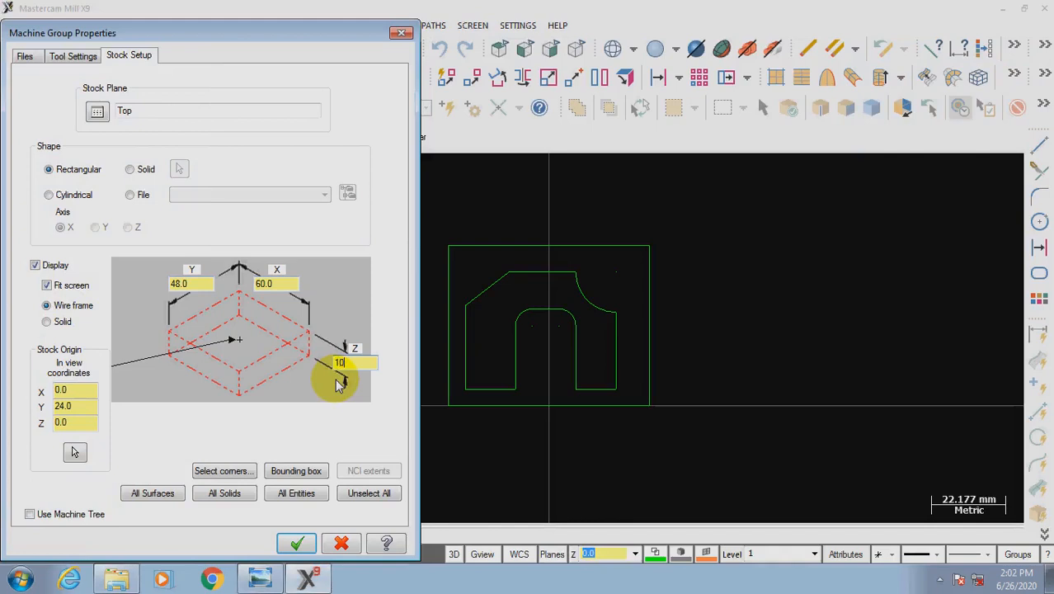
click(86, 409)
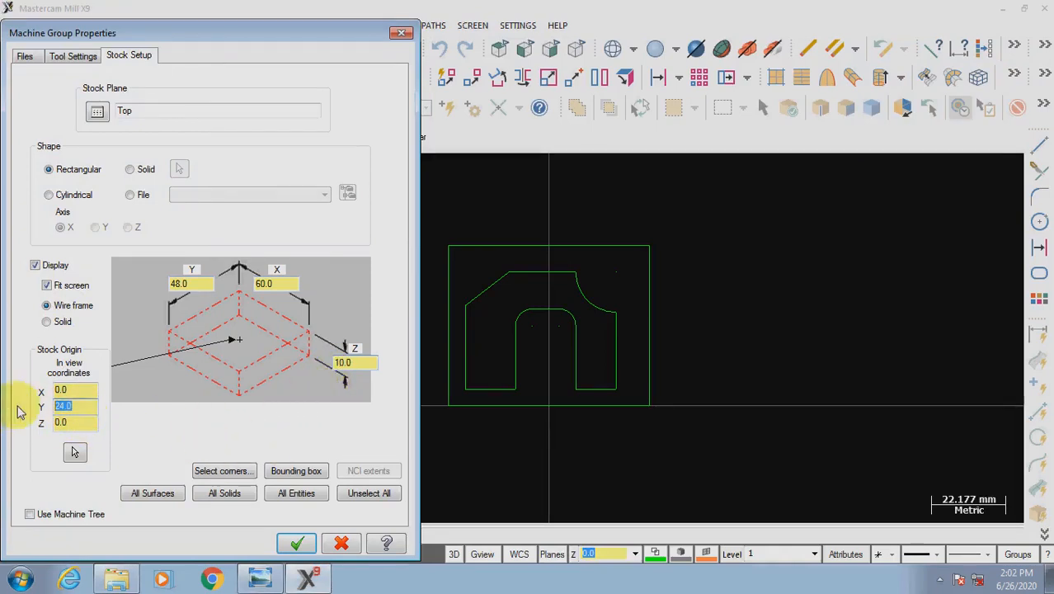
click(300, 544)
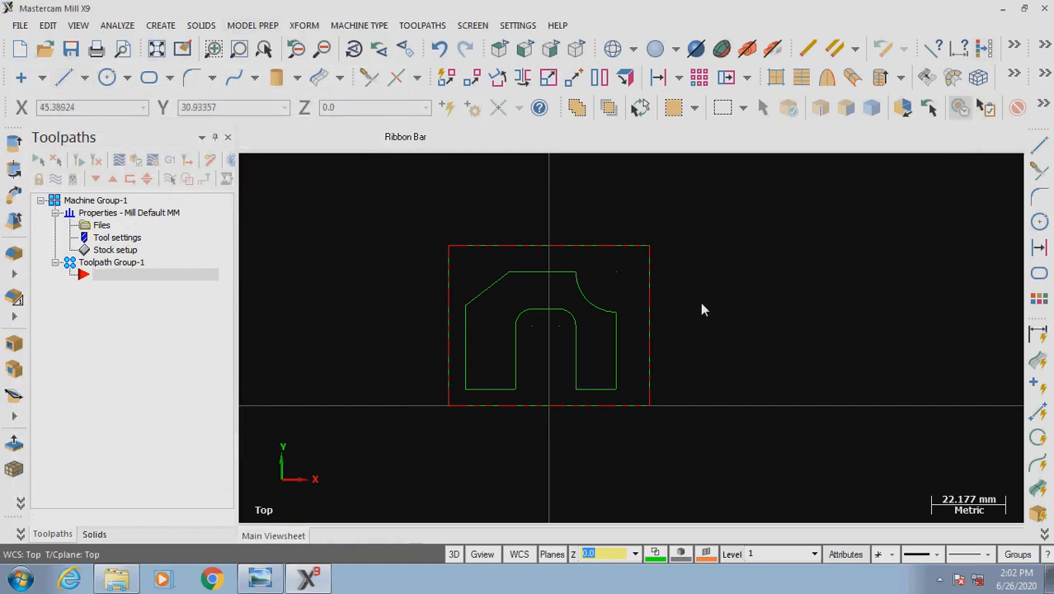
- Create a Contour toolpath with the proposed NC name and chain the inner profile from its left vertical edge
click(417, 25)
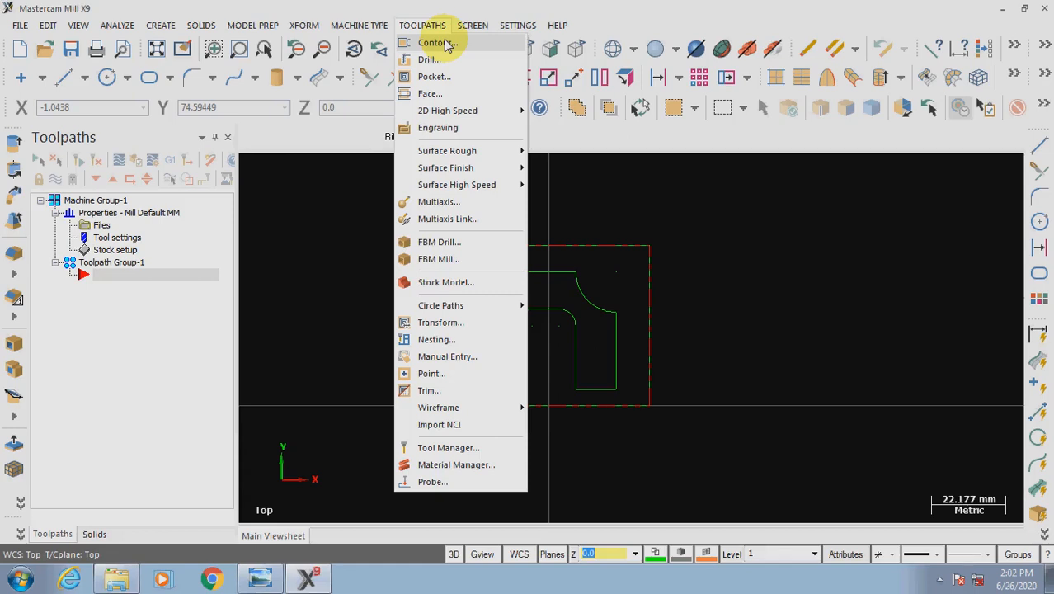
click(447, 45)
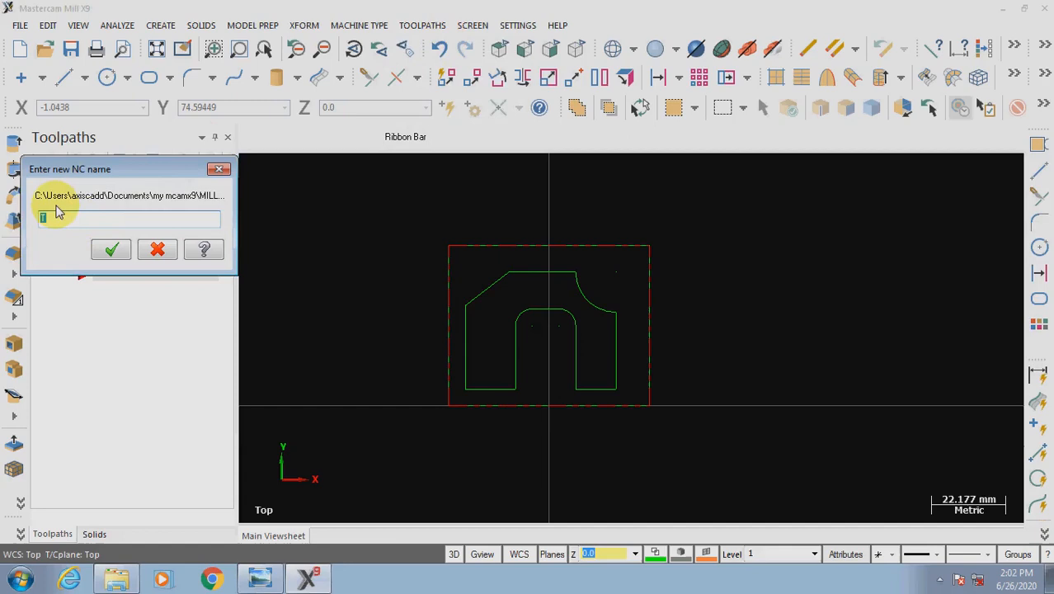
key(Return)
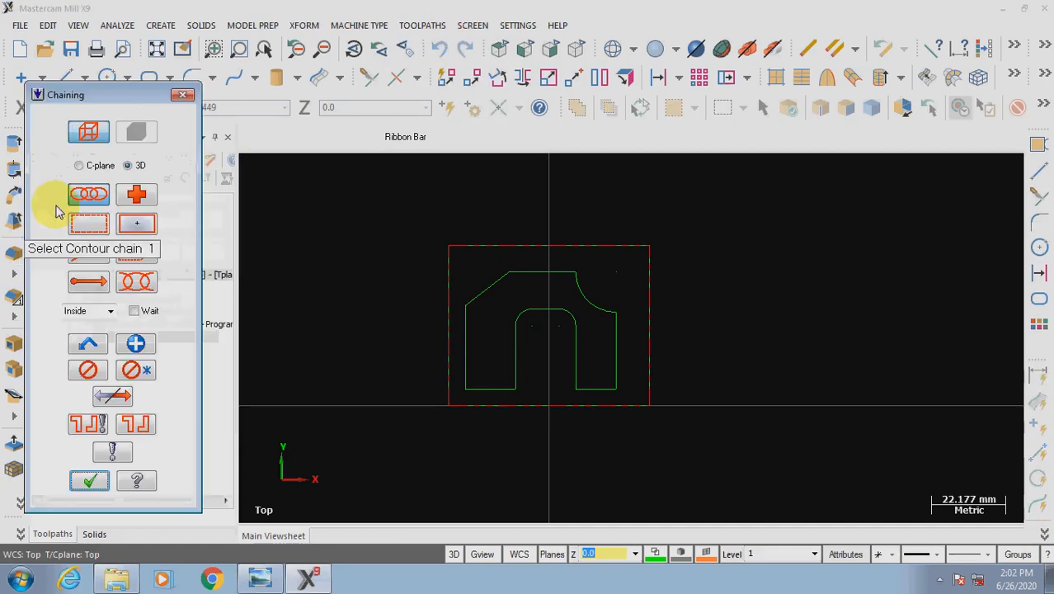
click(467, 334)
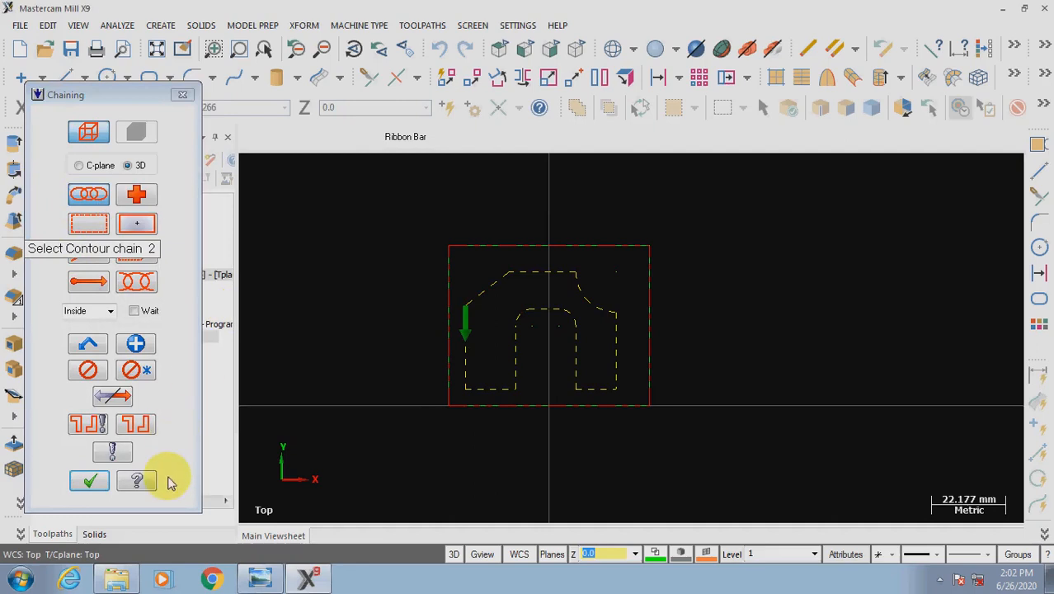
click(90, 480)
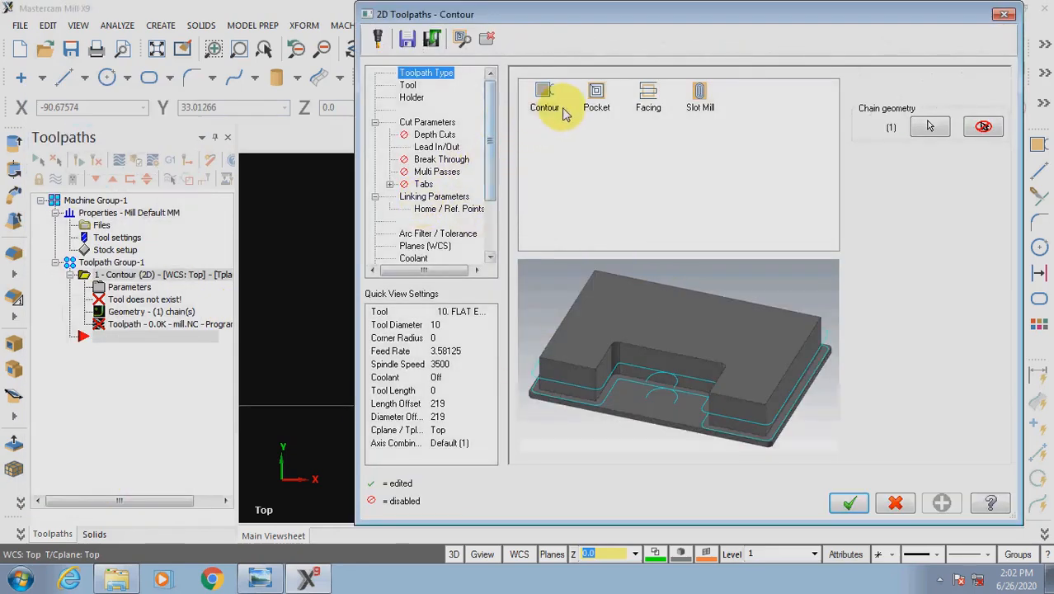
- Keep Contour as the toolpath type and start creating a new tool for the operation
click(412, 88)
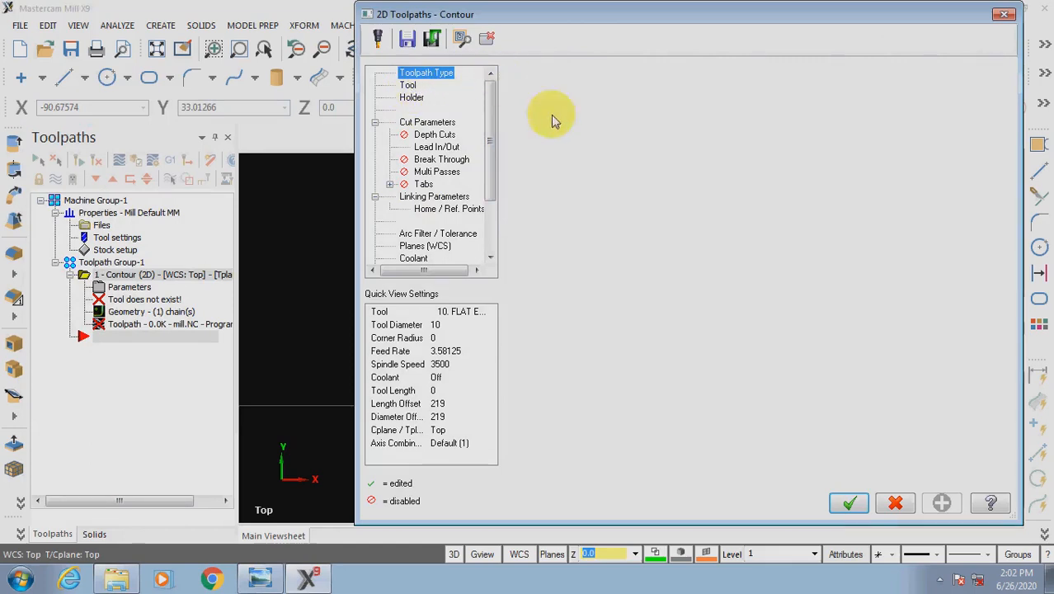
click(408, 85)
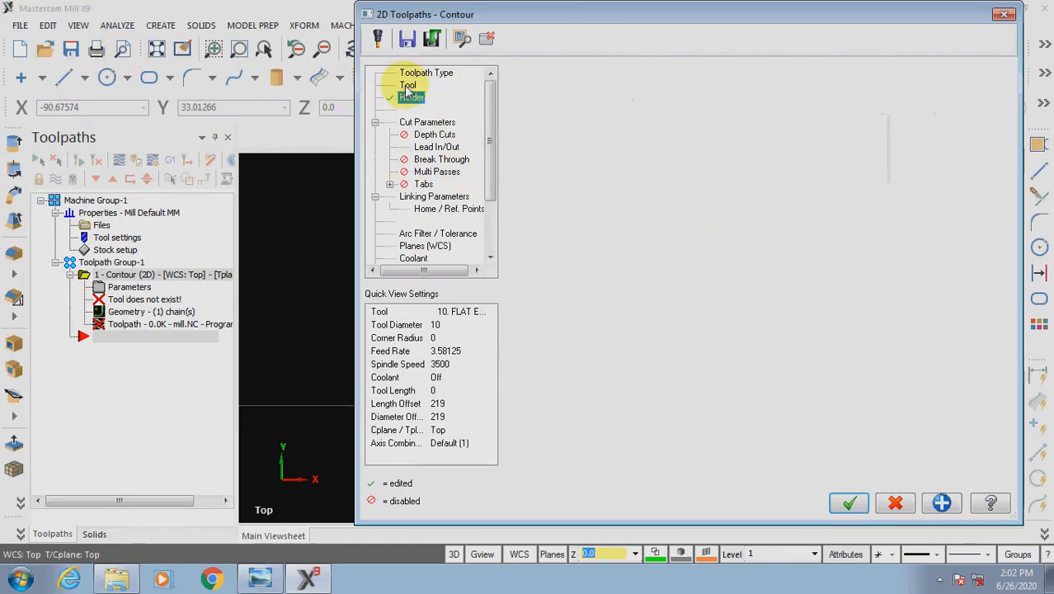
click(421, 73)
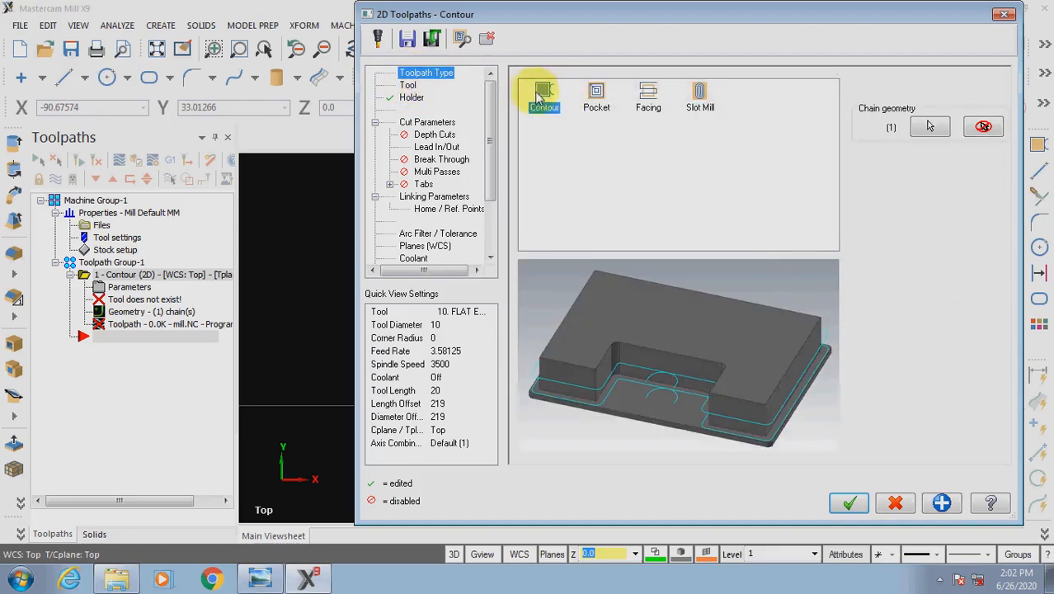
click(408, 86)
right_click(608, 148)
click(670, 174)
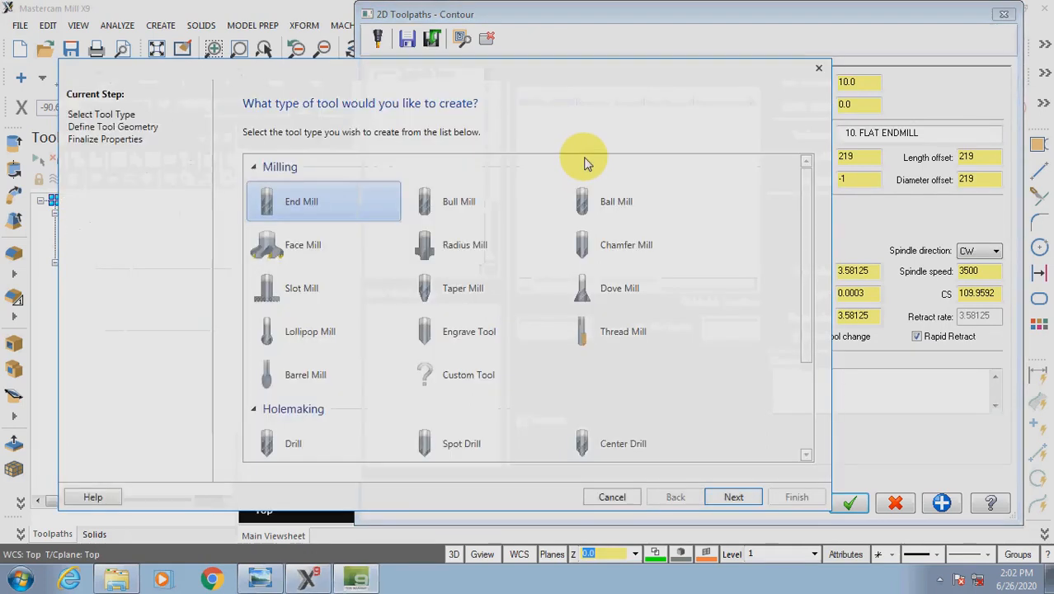
- Choose End Mill as the tool type and set its overall length to 30 mm
click(311, 210)
click(734, 496)
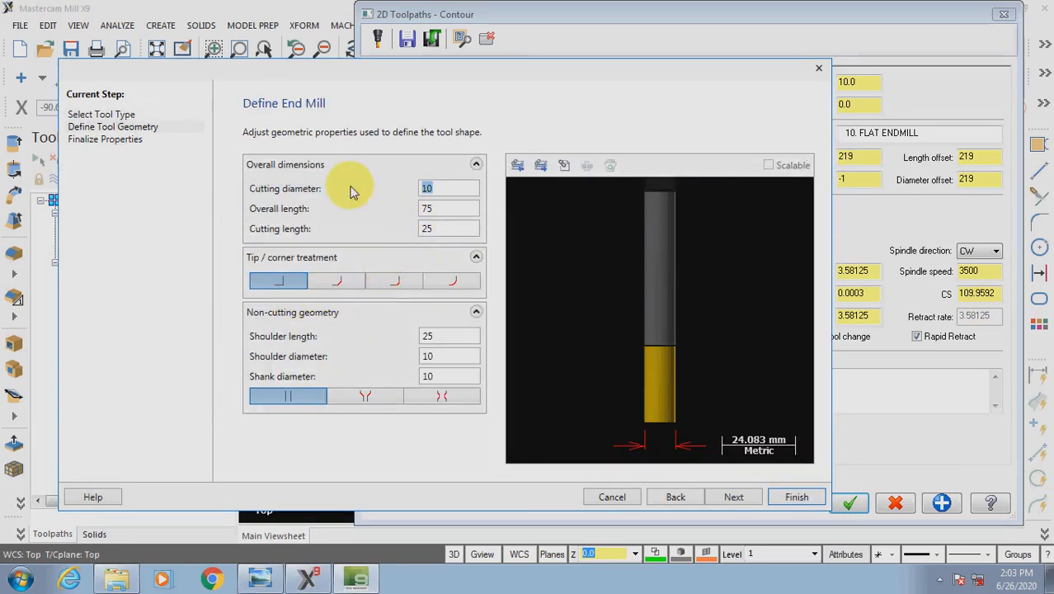
click(435, 209)
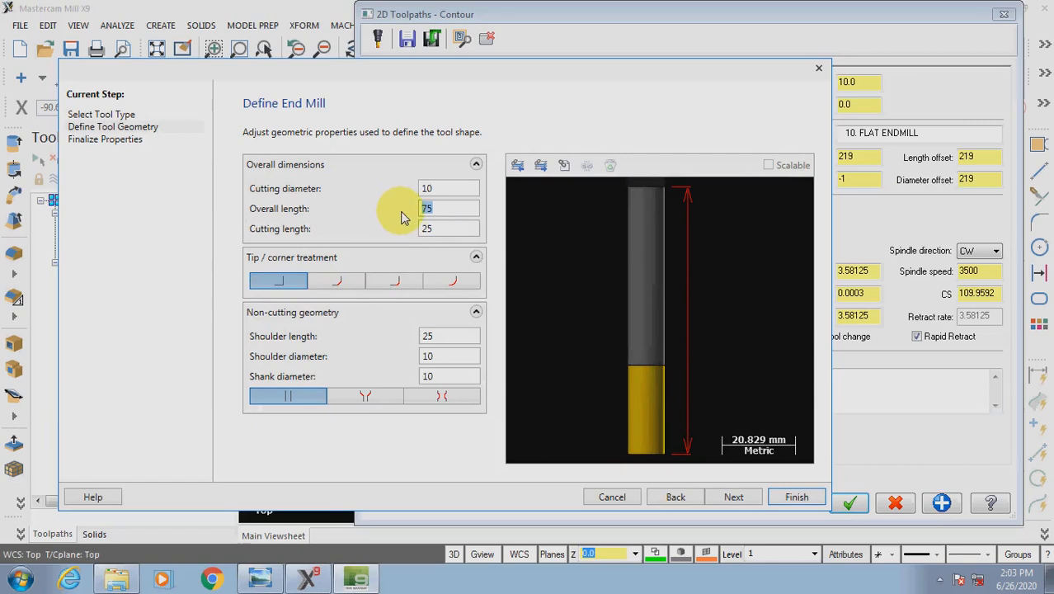
text(30)
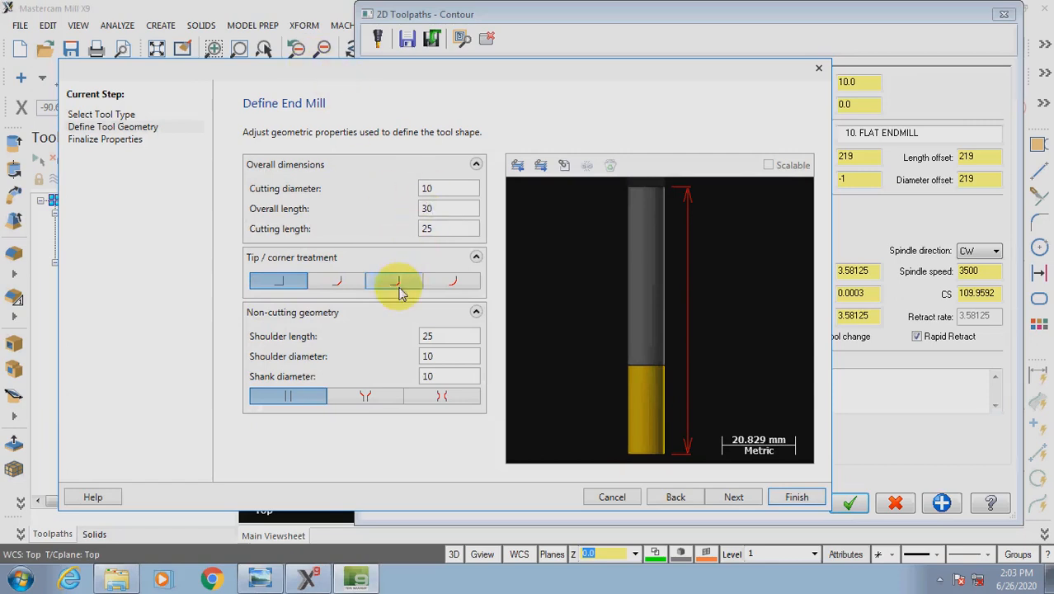
click(733, 497)
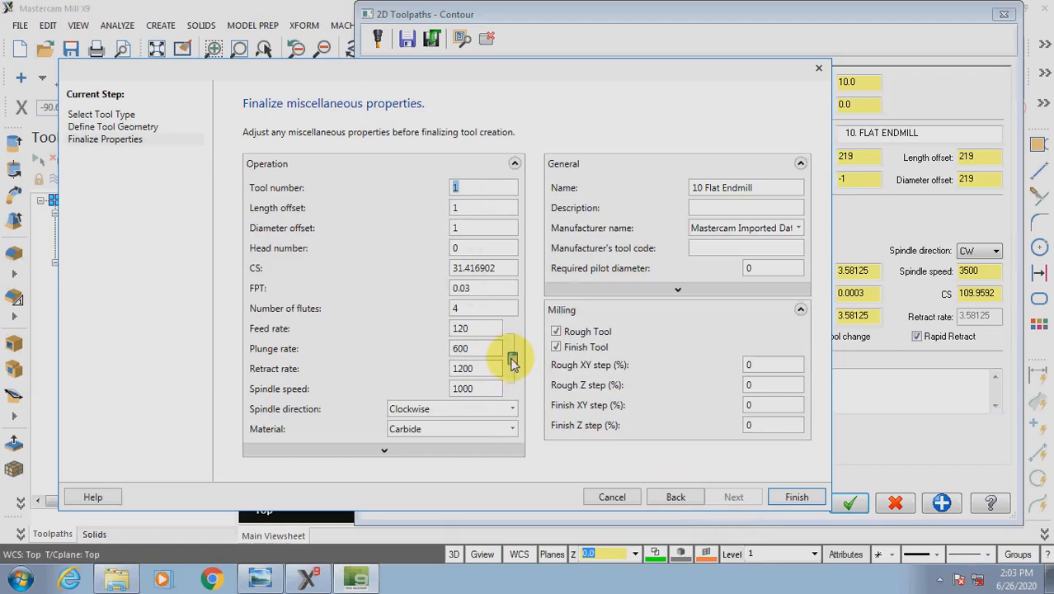
- Calculate the end mill's feed rates and spindle speed automatically, and finish creating the tool
click(513, 360)
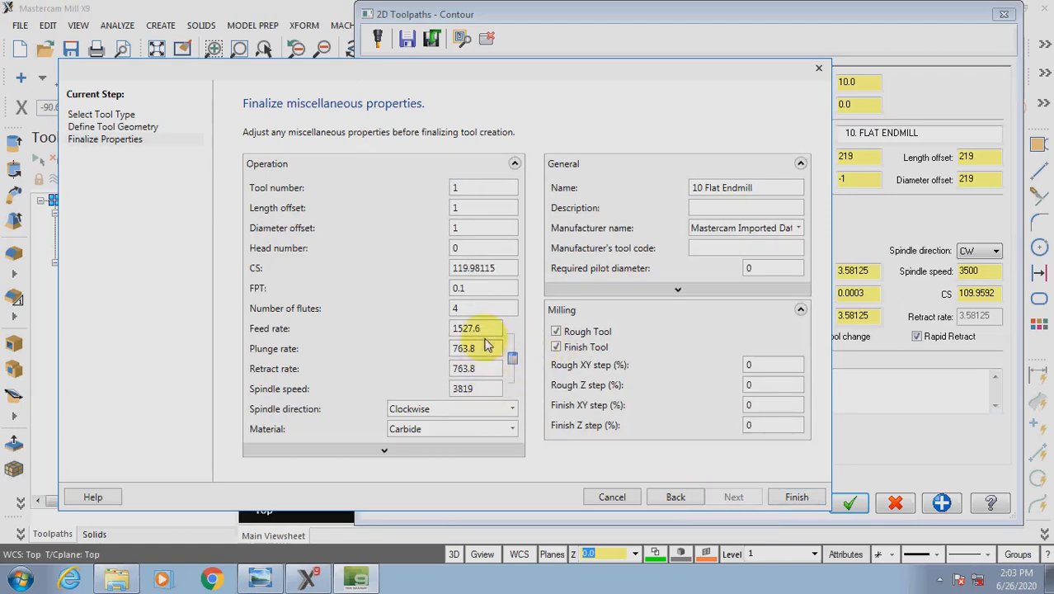
click(466, 369)
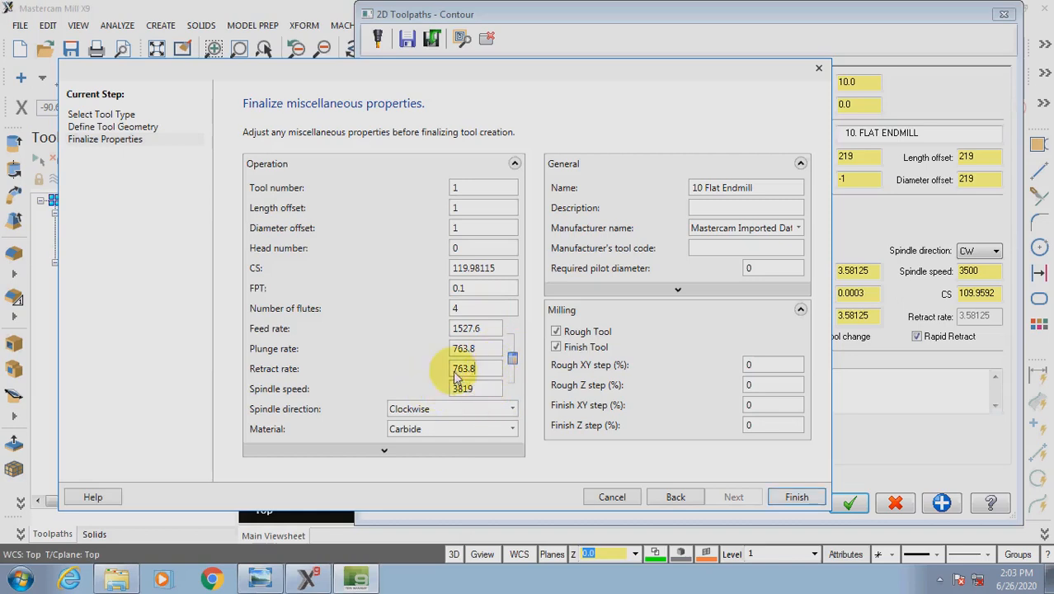
drag(484, 350, 418, 348)
click(477, 324)
click(472, 308)
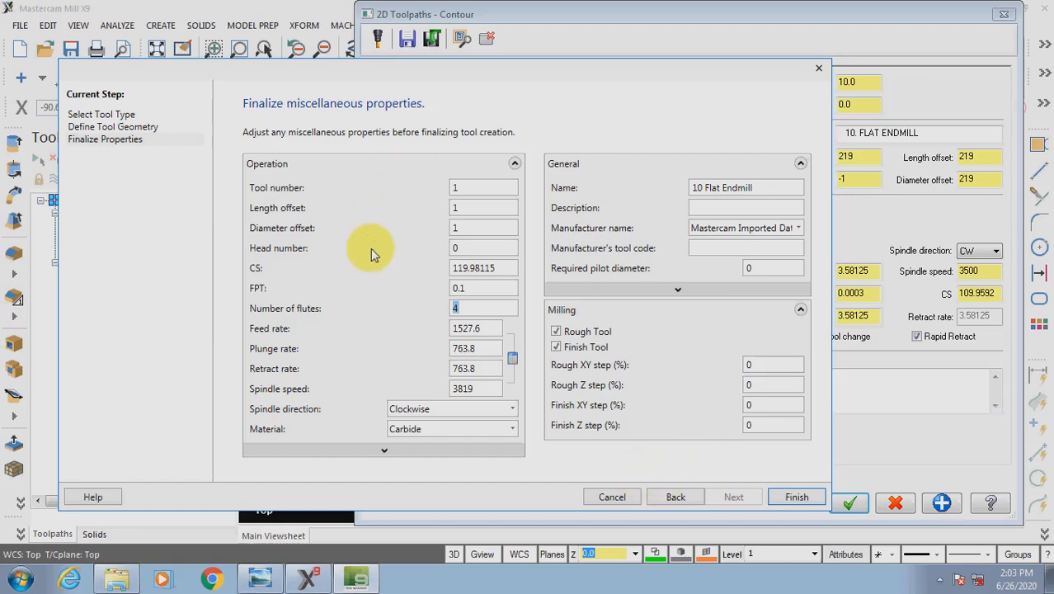
click(807, 503)
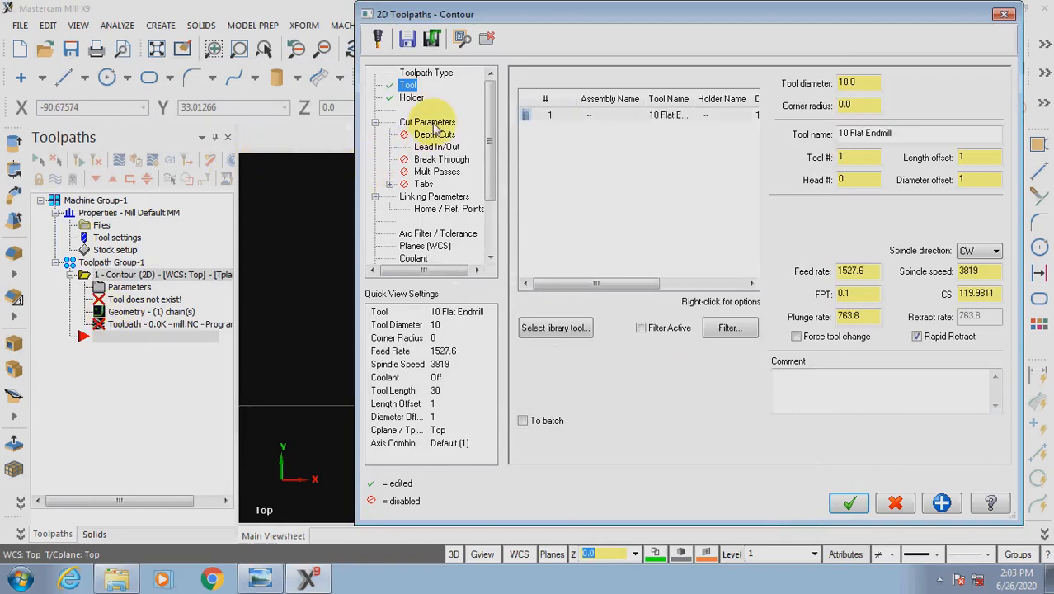
- Set the contour's cutter compensation type to Computer in the cut parameters
click(430, 123)
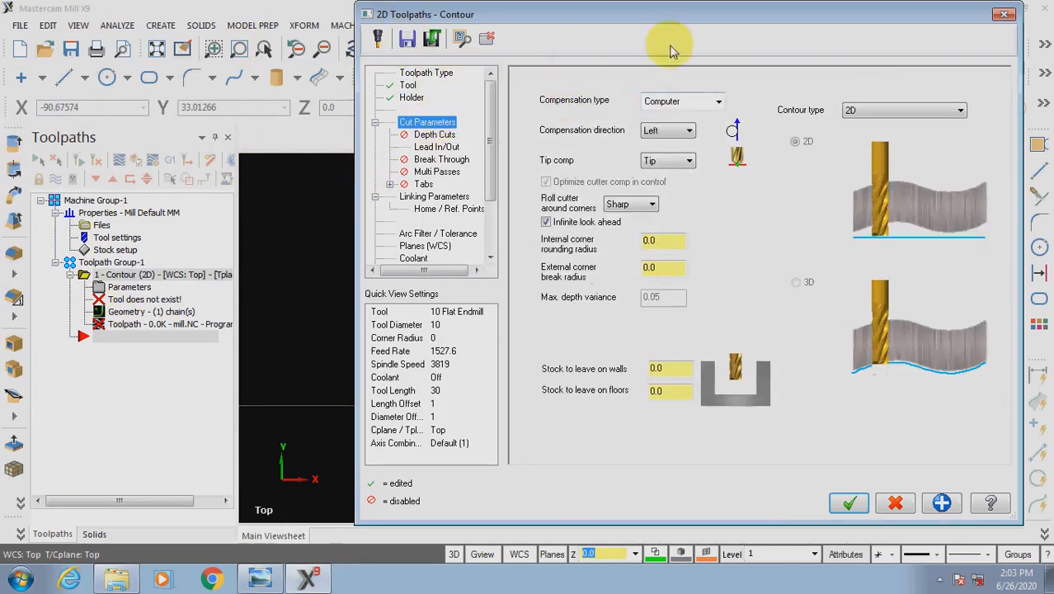
click(720, 104)
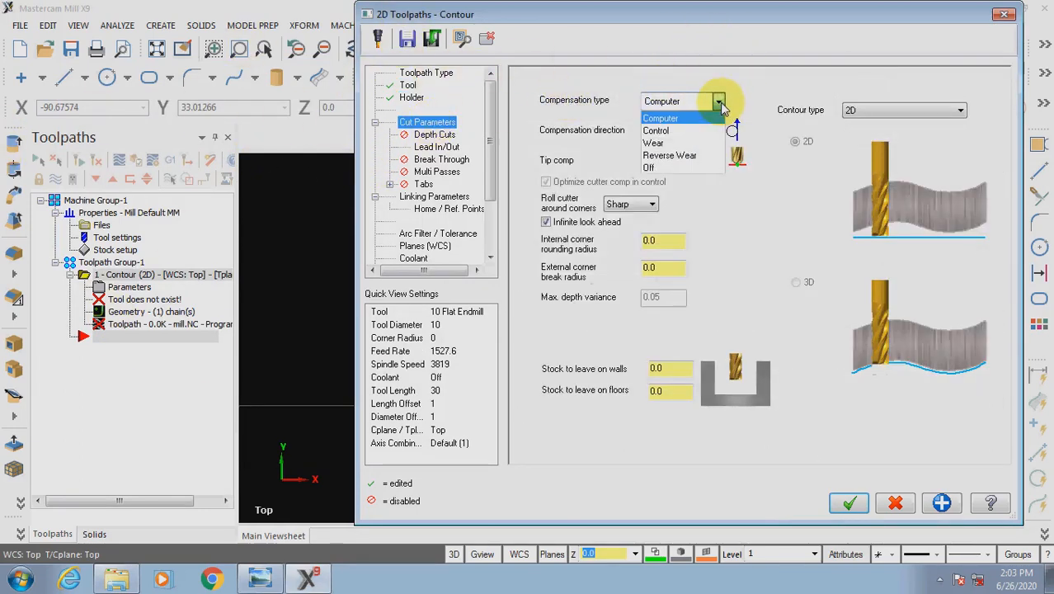
click(660, 118)
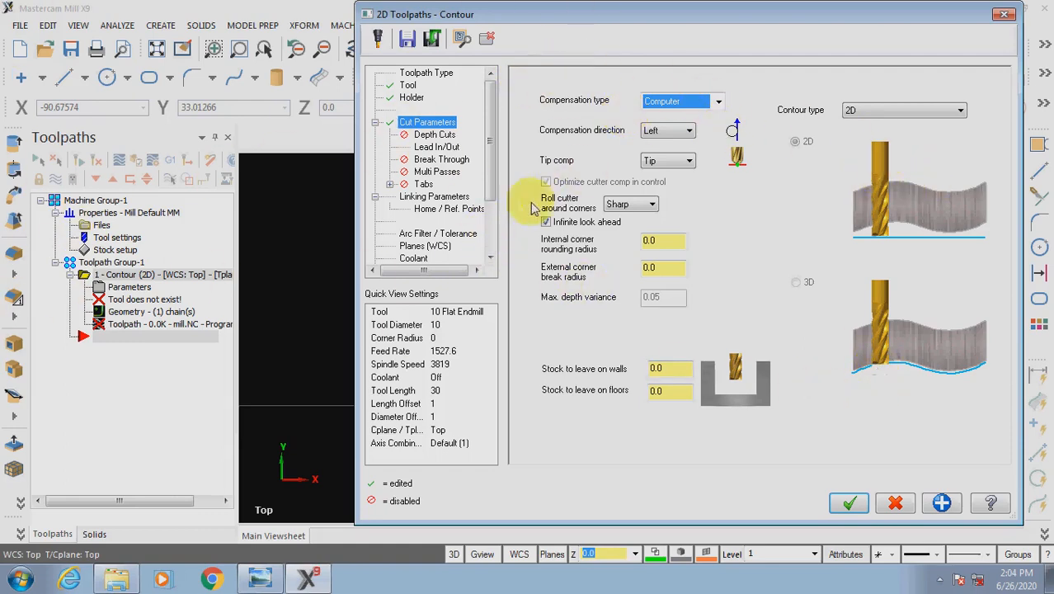
- Enable depth cuts with a maximum rough step of 0.5 mm and a finish step of 0.5 mm
click(434, 134)
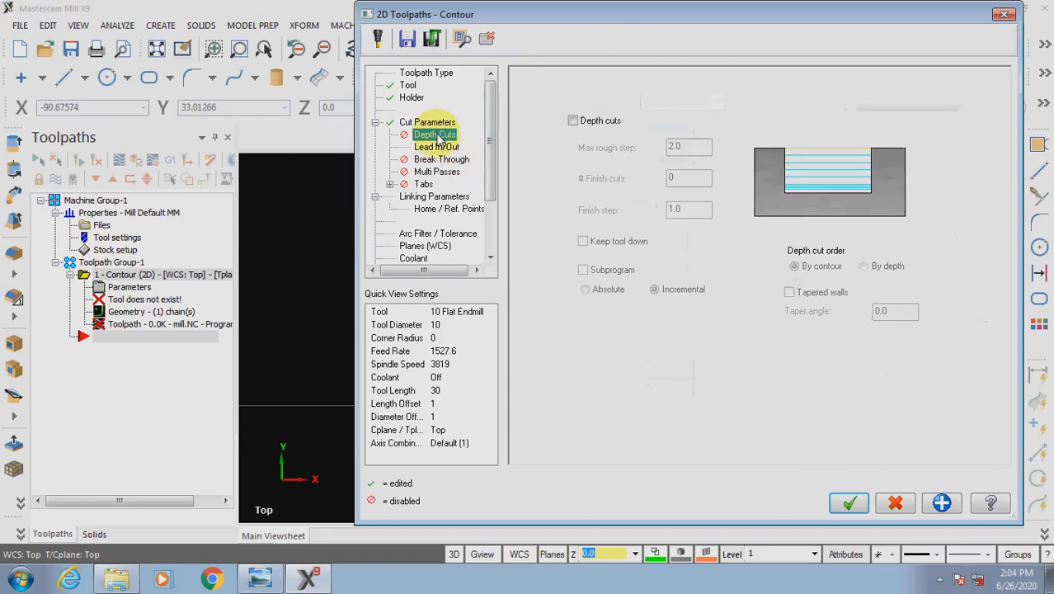
click(573, 121)
double_click(689, 148)
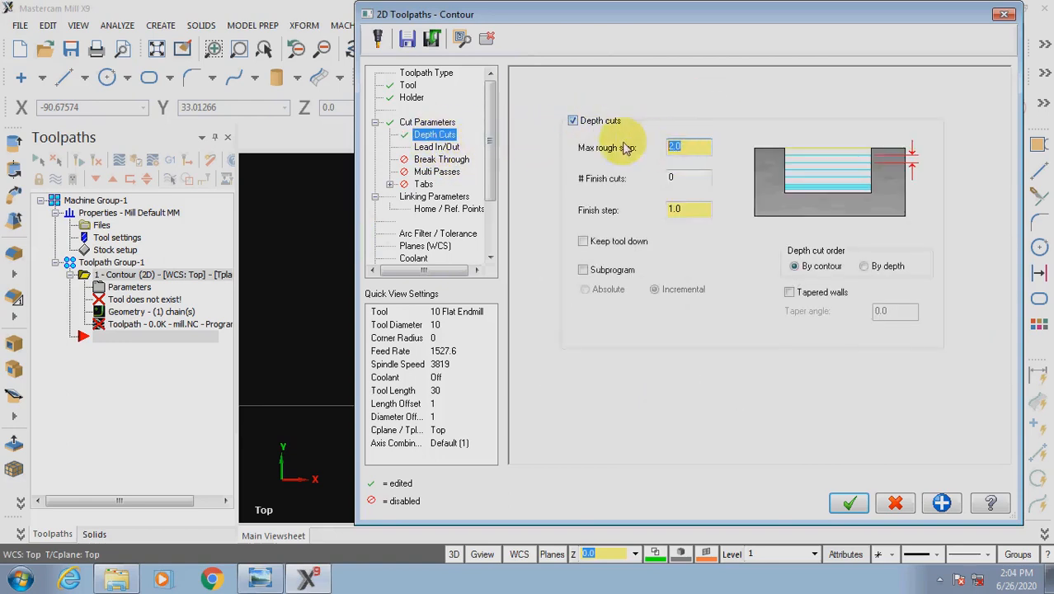
text(.5)
double_click(685, 208)
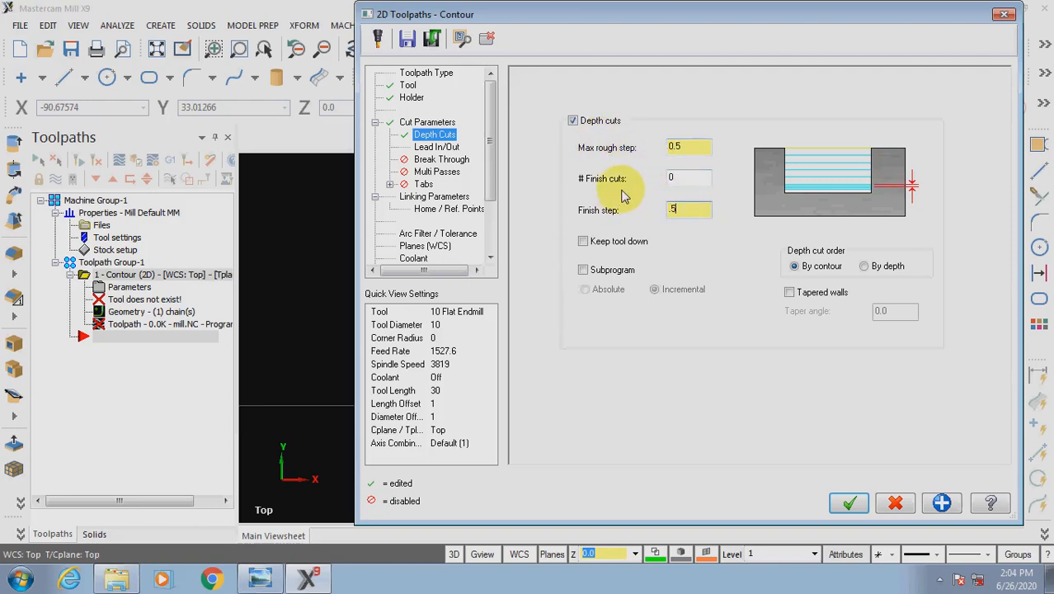
- Review the contour's lead in/out lengths and arc radius, and its break through and multi passes settings
click(451, 160)
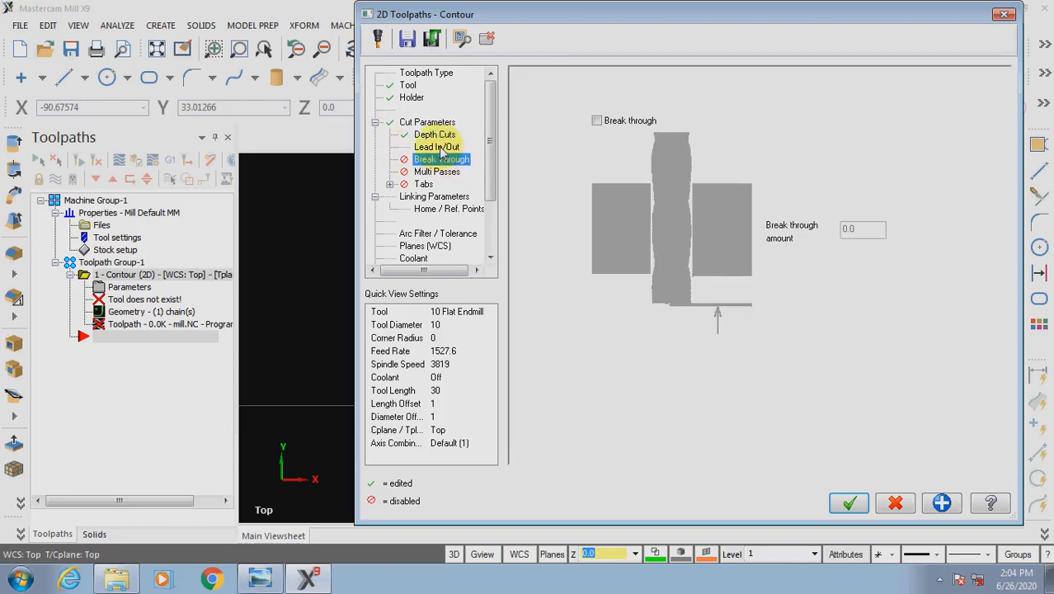
click(440, 148)
double_click(660, 152)
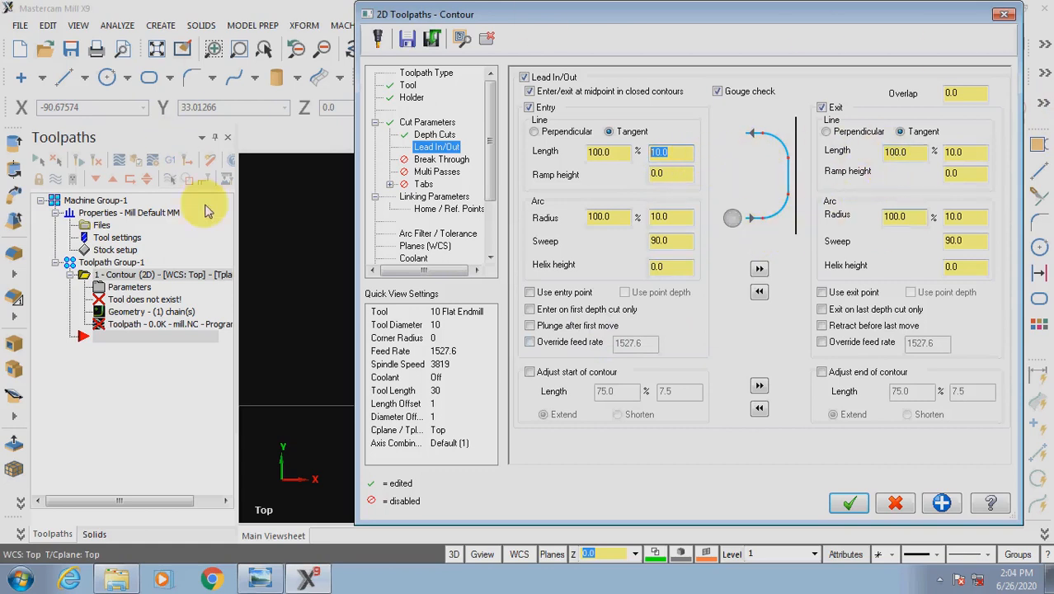
double_click(660, 241)
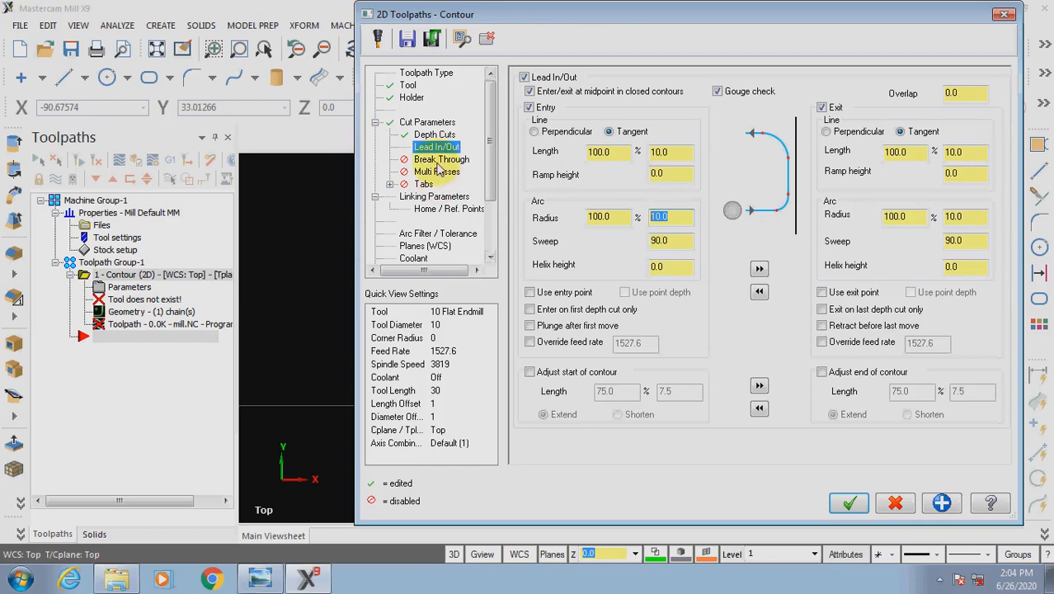
click(437, 160)
click(436, 173)
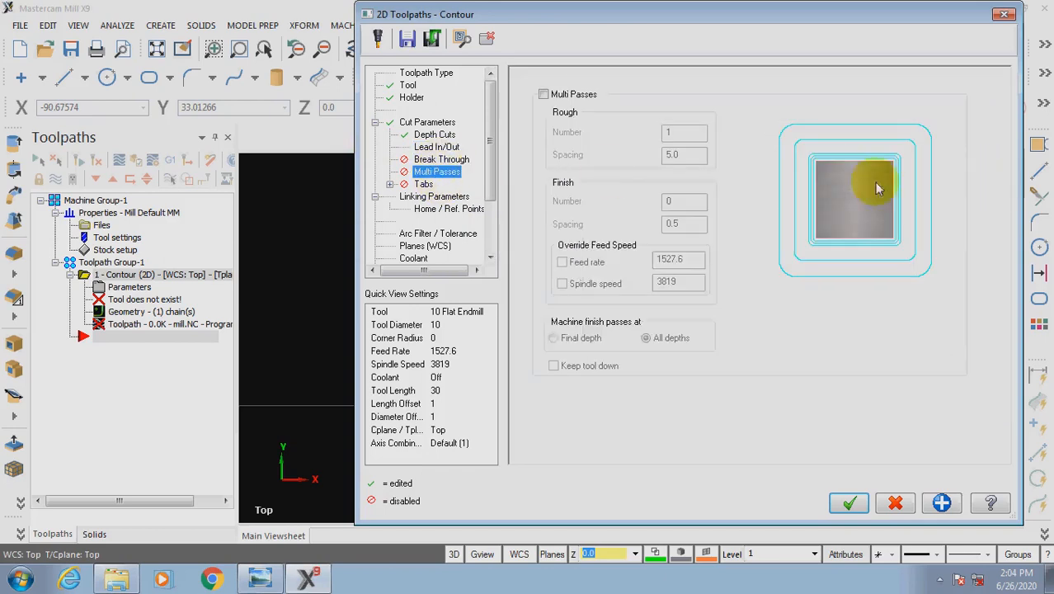
- Set the contour's cutting depth to -5.0 in the linking parameters
click(438, 198)
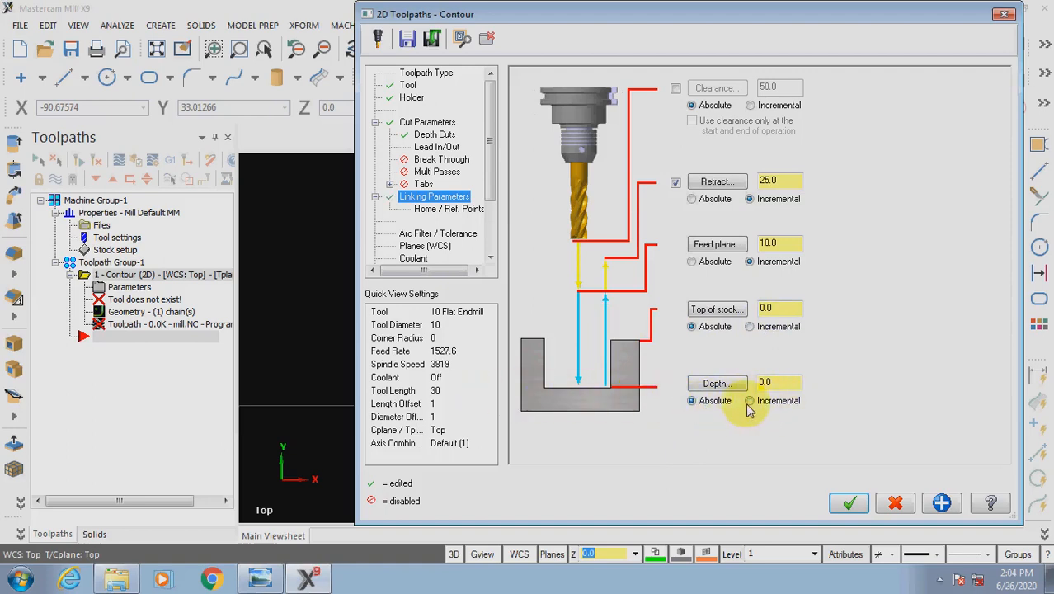
drag(788, 382, 685, 386)
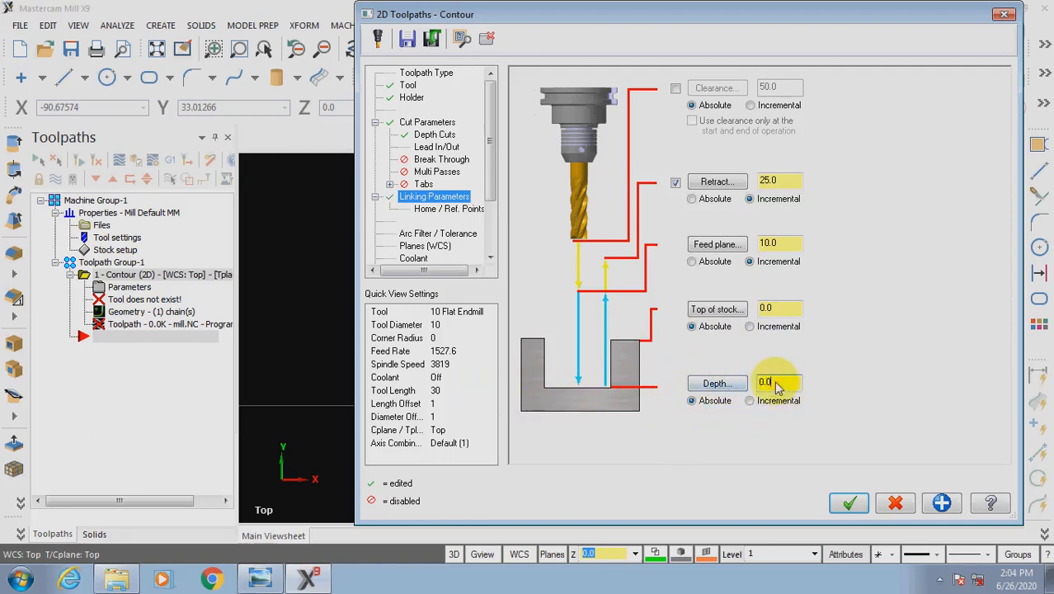
drag(778, 388, 677, 385)
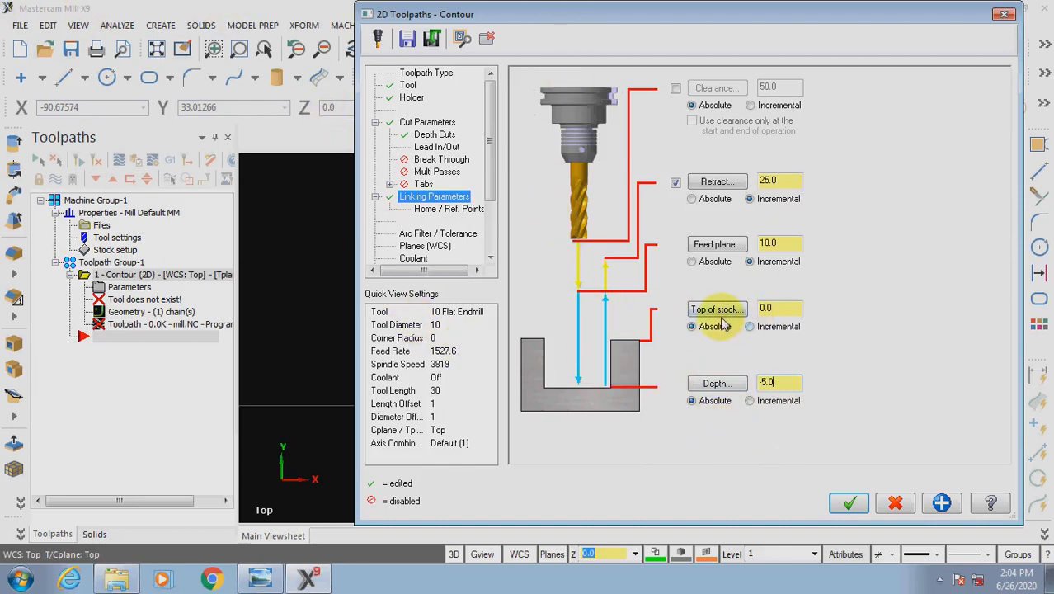
- Make the contour's feed plane absolute, turn off the retract height, and accept the toolpath parameters
click(710, 264)
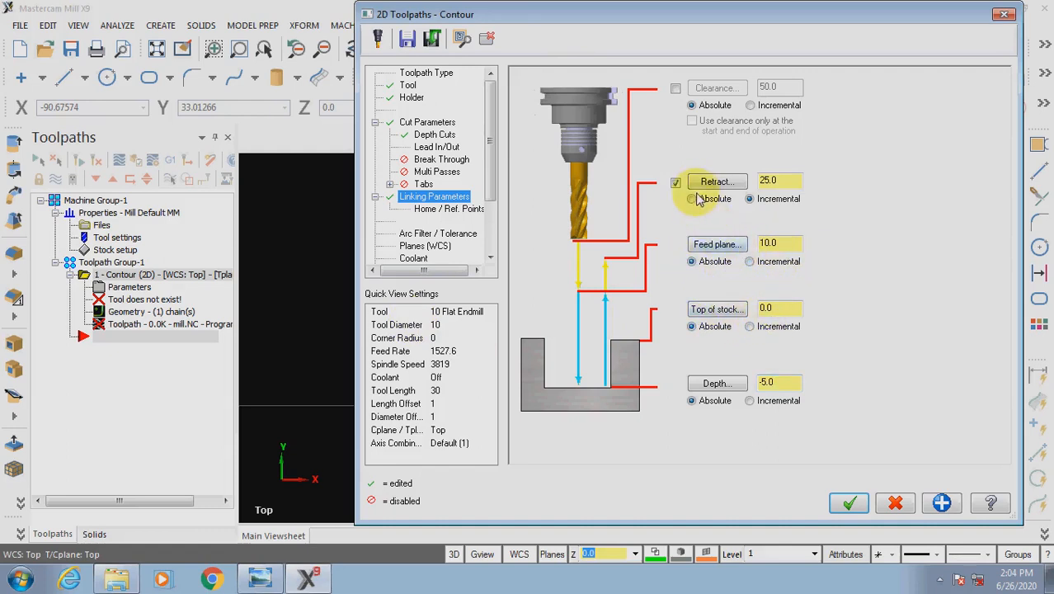
click(676, 183)
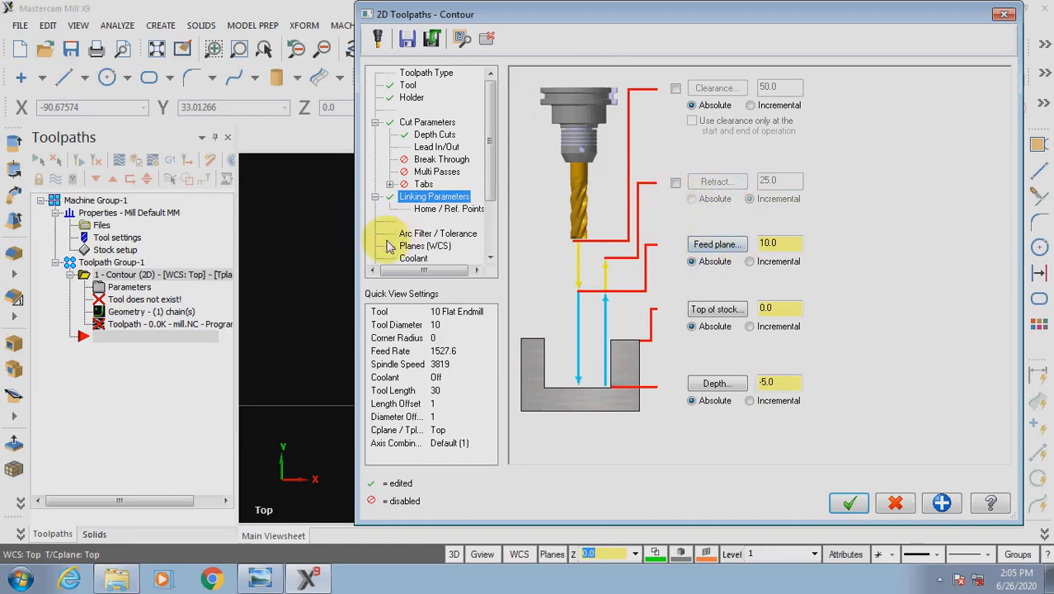
click(851, 505)
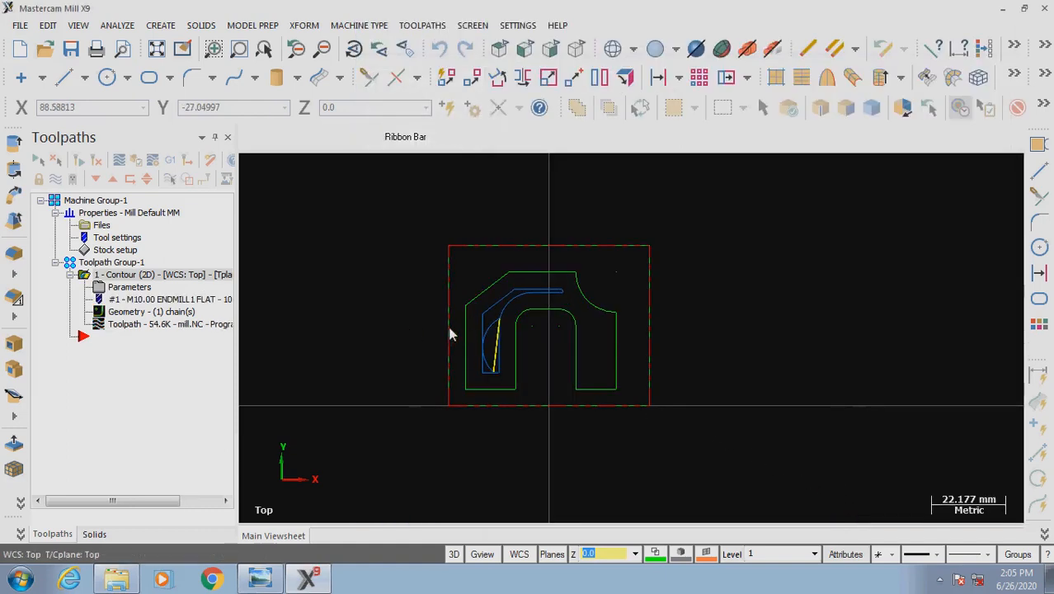
- Change the contour's cutter compensation direction to Right and regenerate the toolpath
scroll(753, 341, up, 2)
scroll(393, 308, up, 1)
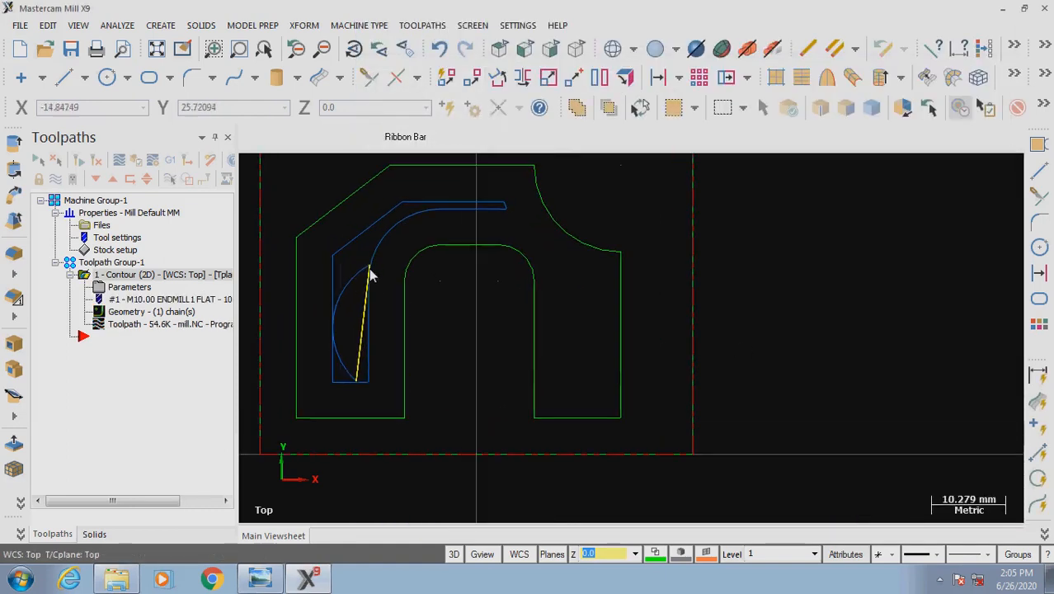
scroll(489, 329, down, 2)
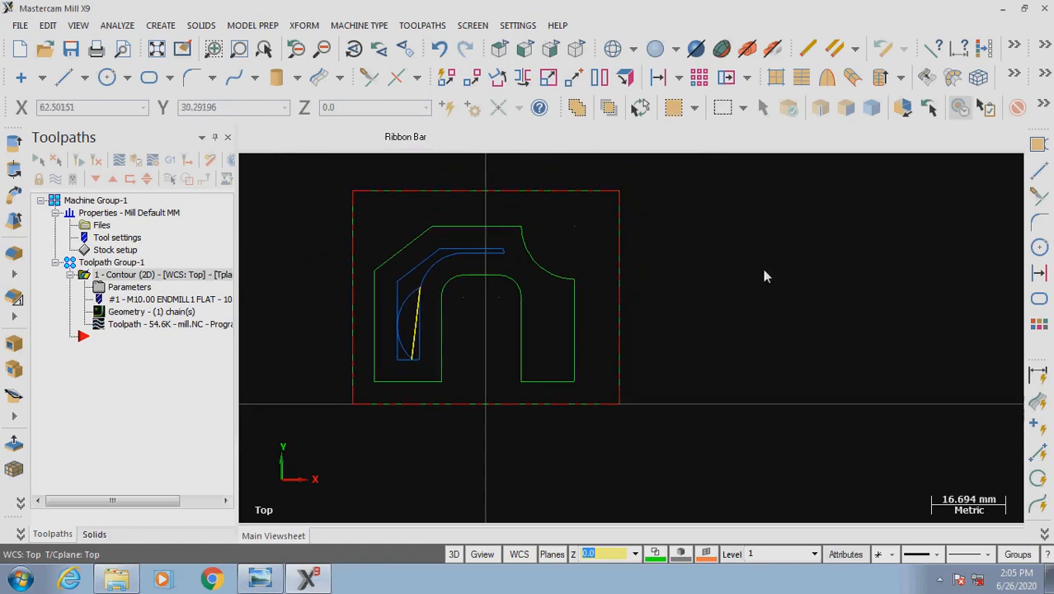
click(130, 288)
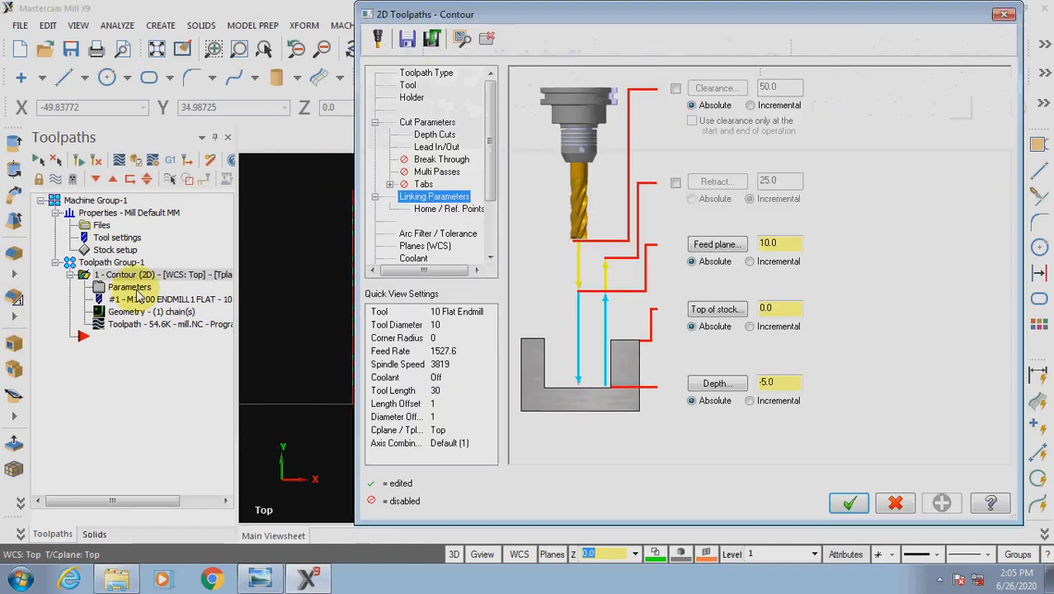
click(427, 122)
click(684, 130)
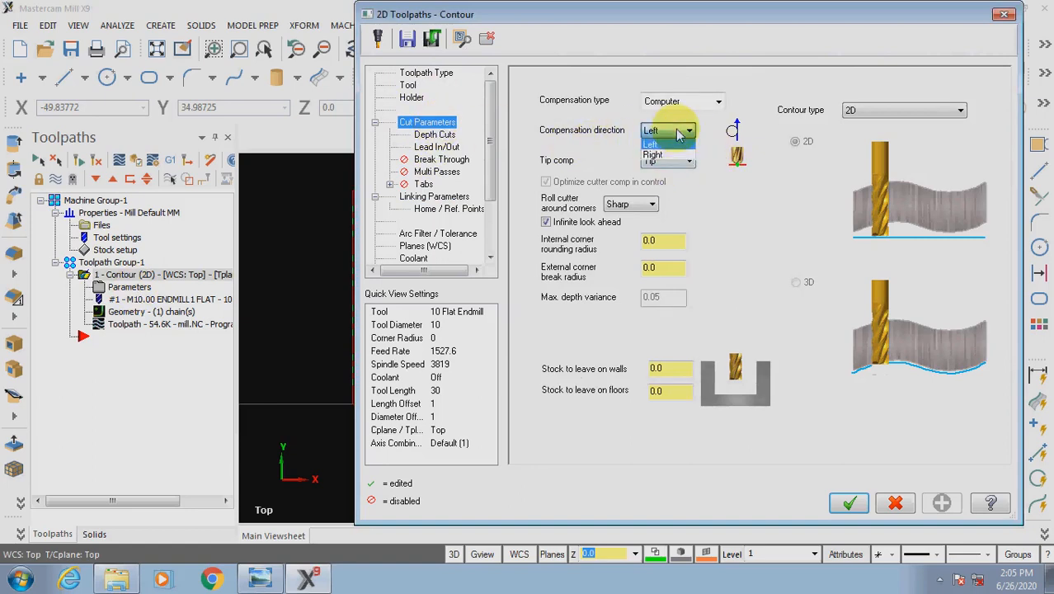
click(664, 154)
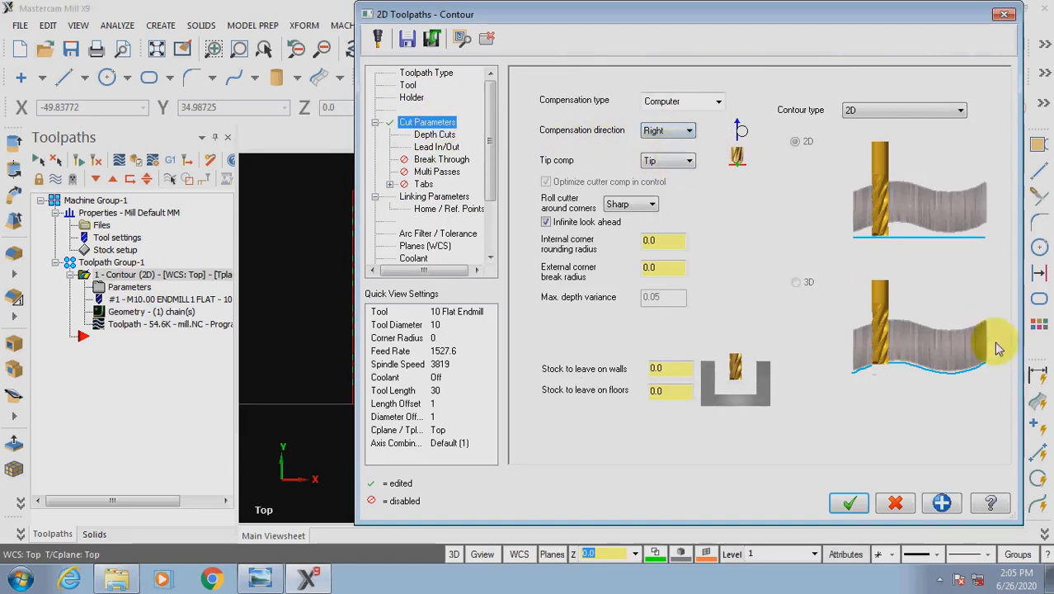
click(845, 501)
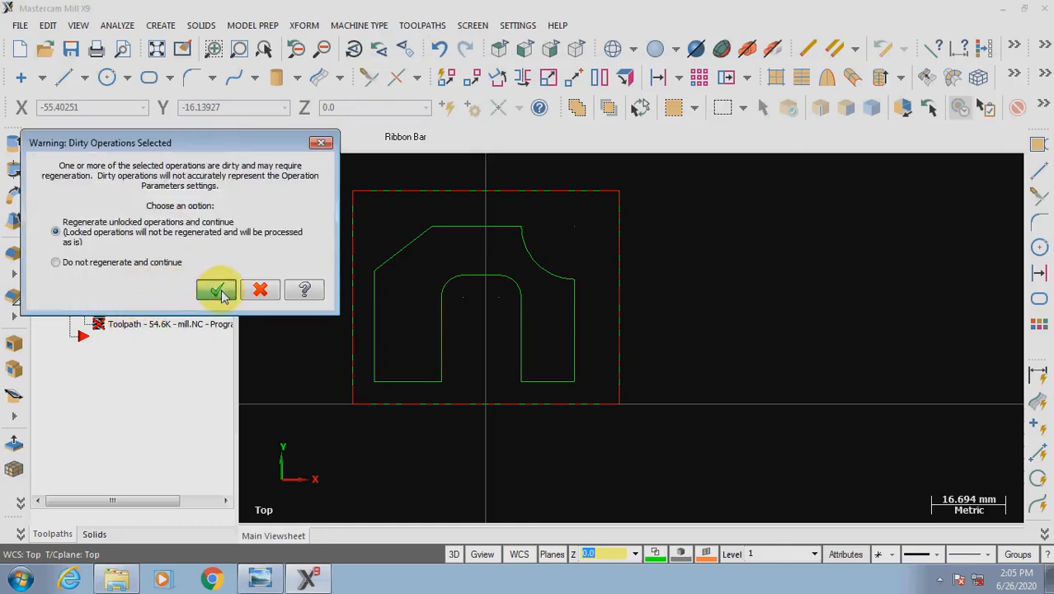
click(212, 288)
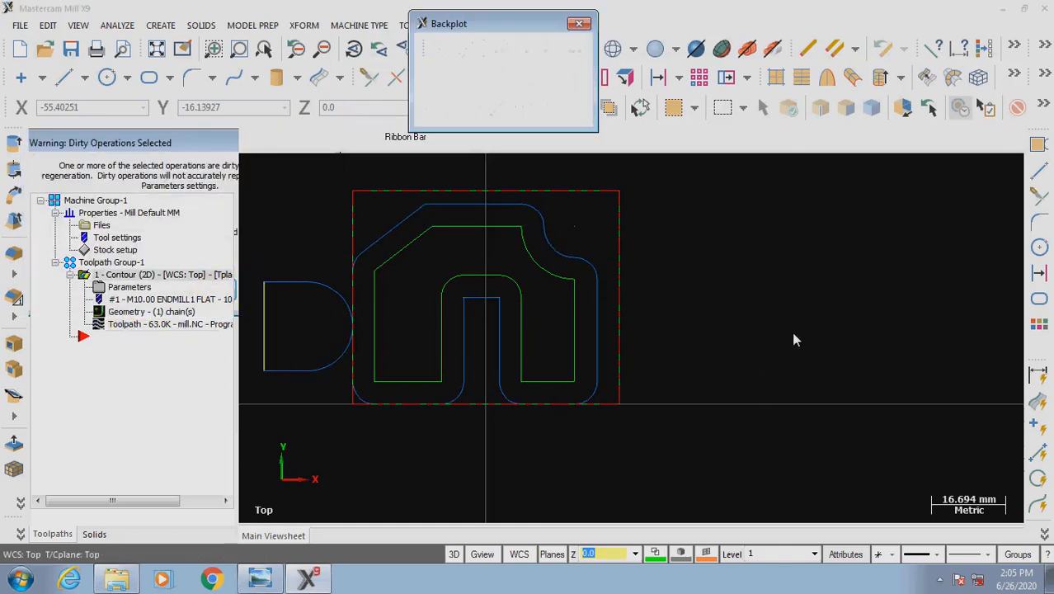
click(530, 113)
- Run the Verify simulation of the contour toolpath on the stock in a 3D view
middle_drag(691, 318, 670, 279)
scroll(670, 279, up, 1)
middle_drag(407, 254, 385, 249)
scroll(458, 269, up, 1)
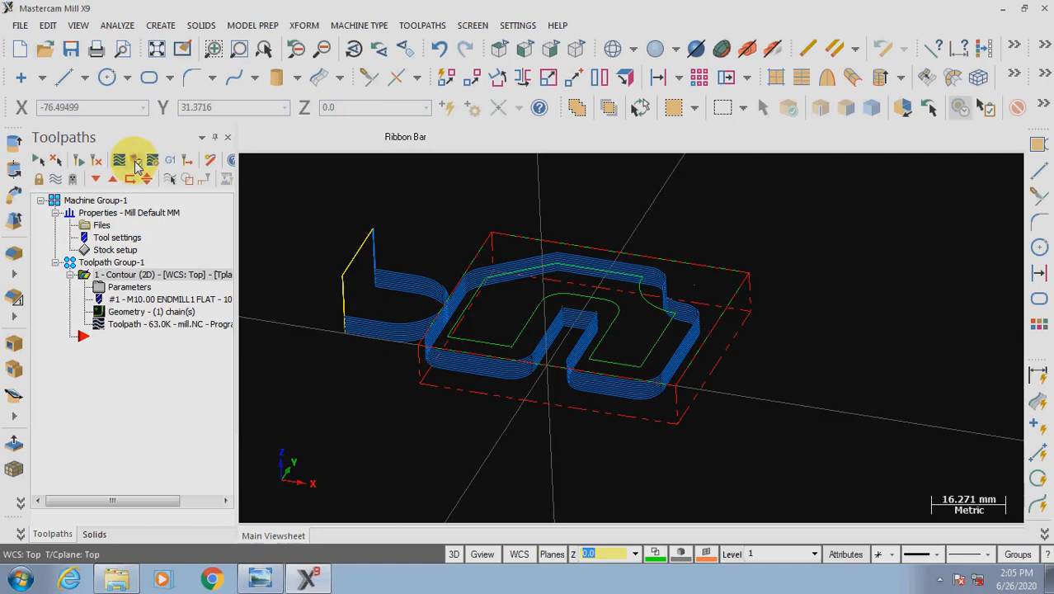
click(137, 163)
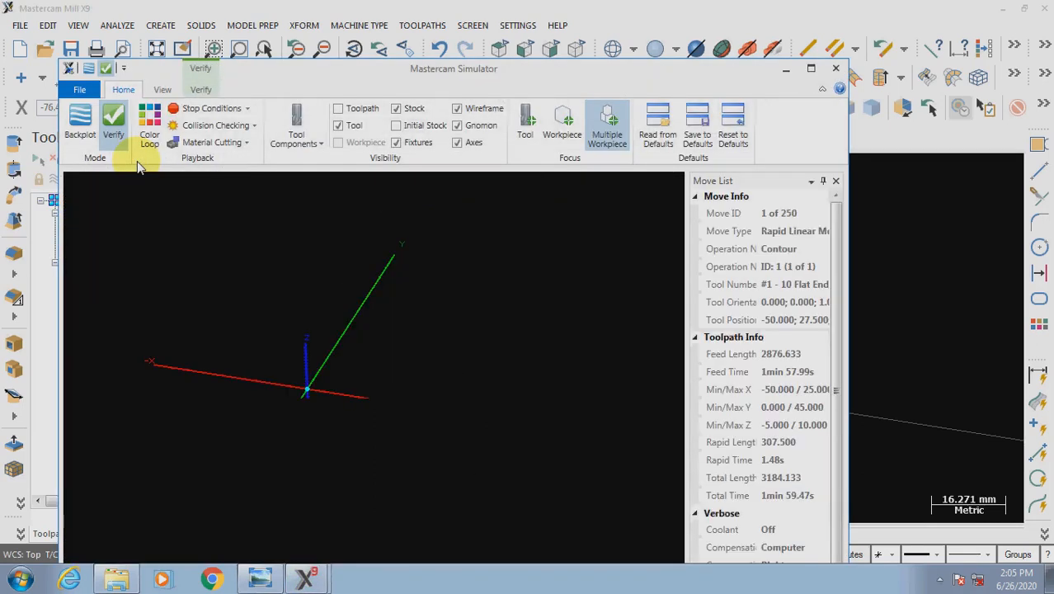
middle_drag(490, 358, 348, 279)
scroll(349, 276, up, 1)
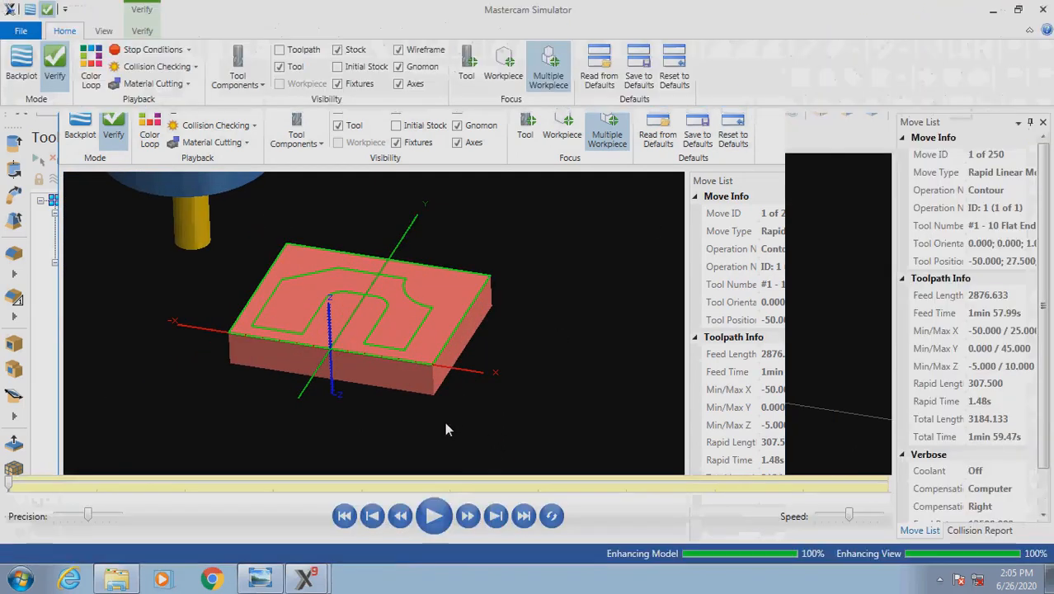
click(432, 517)
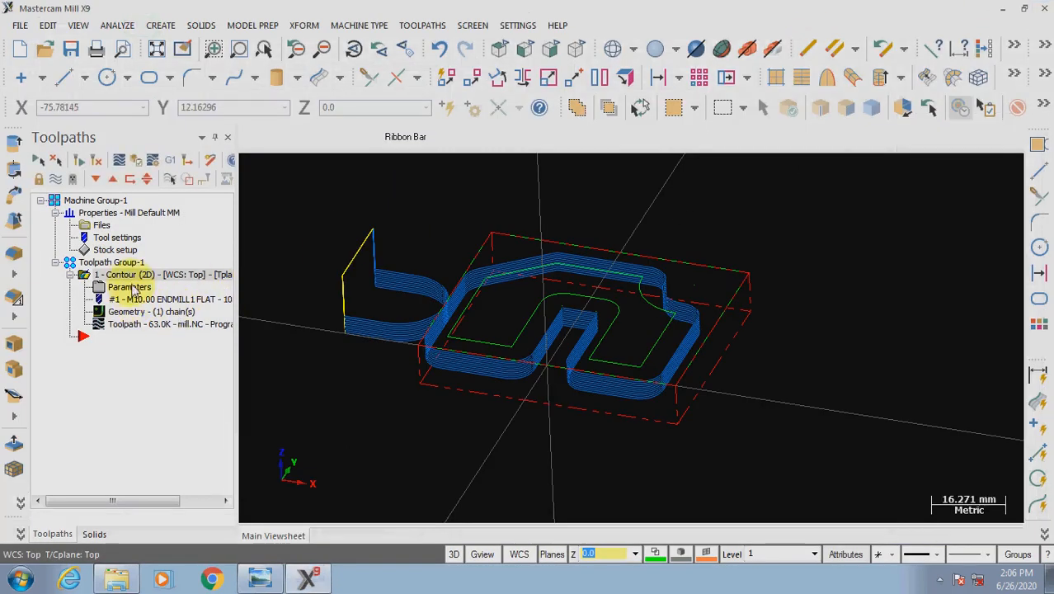
- Enable multi passes for the contour with 3 rough passes at a spacing of 8
click(130, 288)
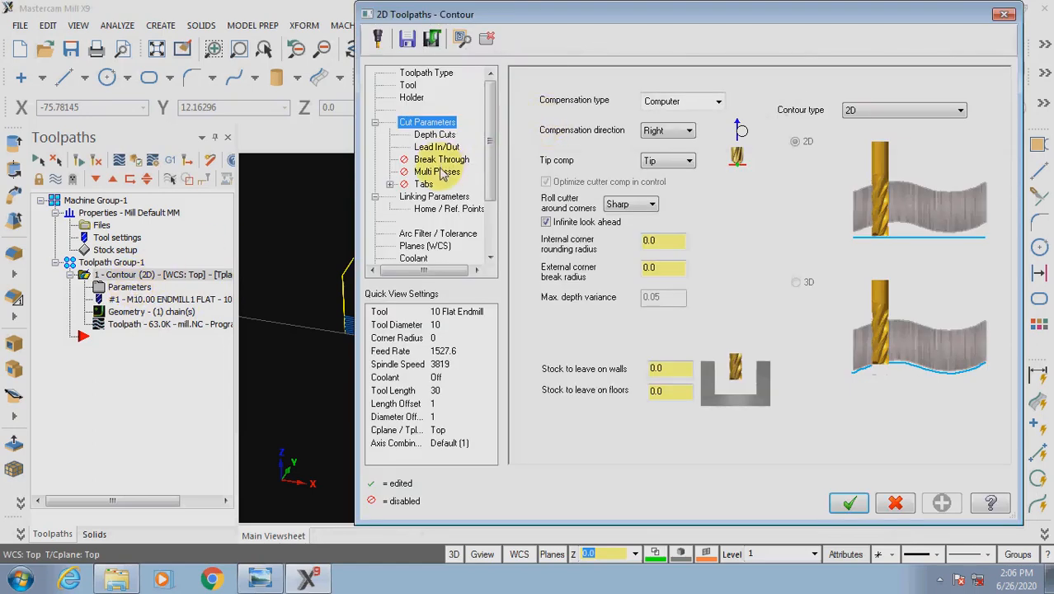
click(435, 135)
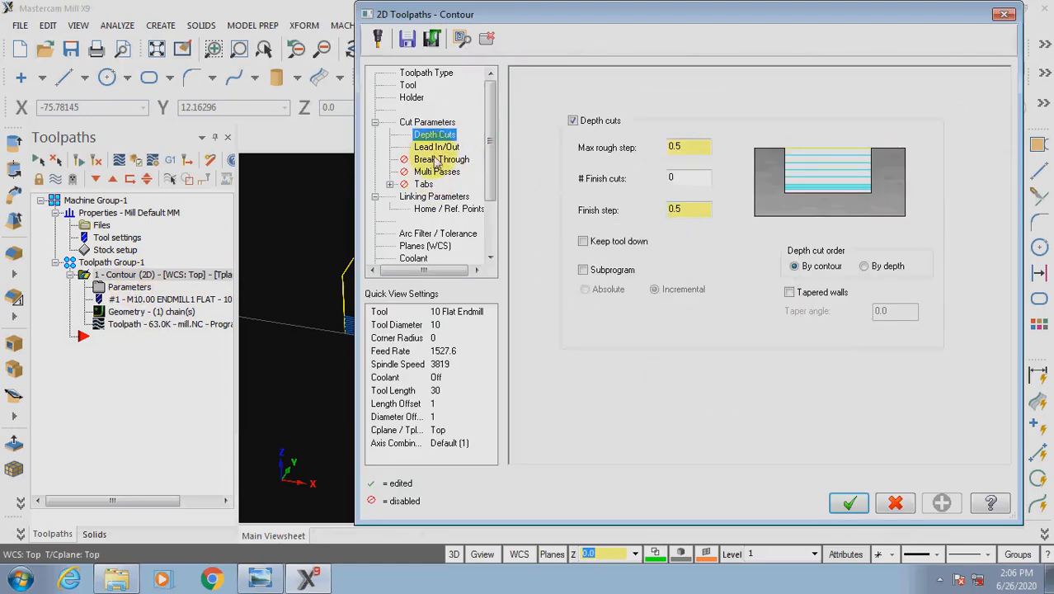
click(437, 146)
click(437, 160)
click(436, 172)
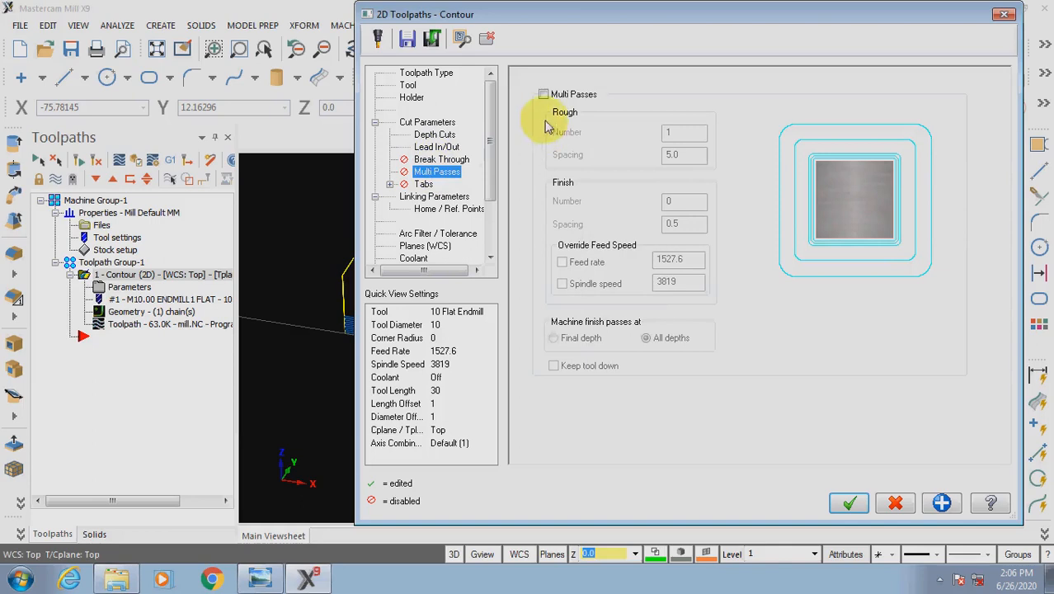
click(696, 137)
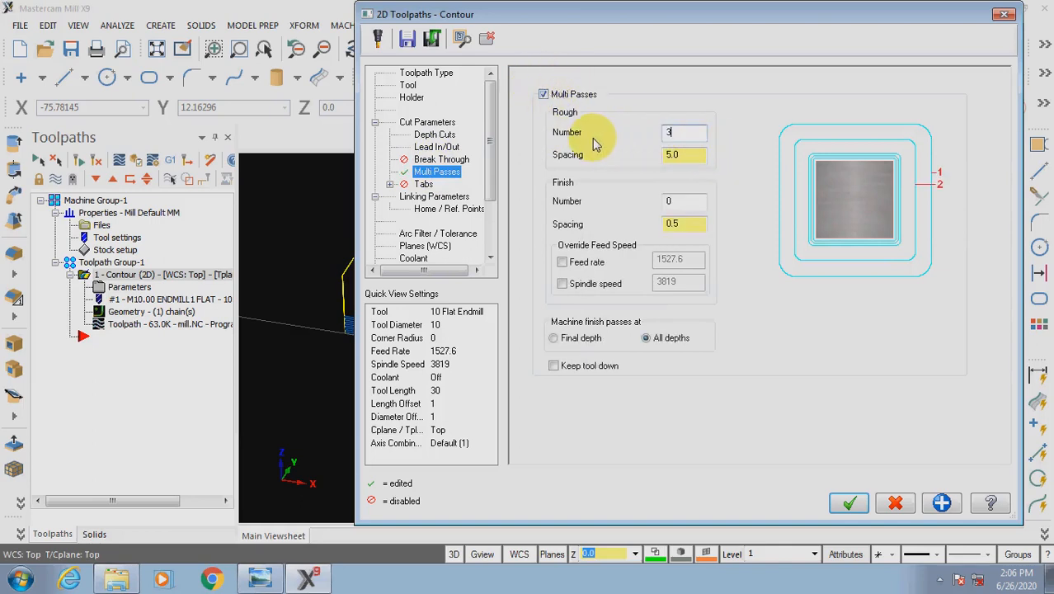
key(Tab)
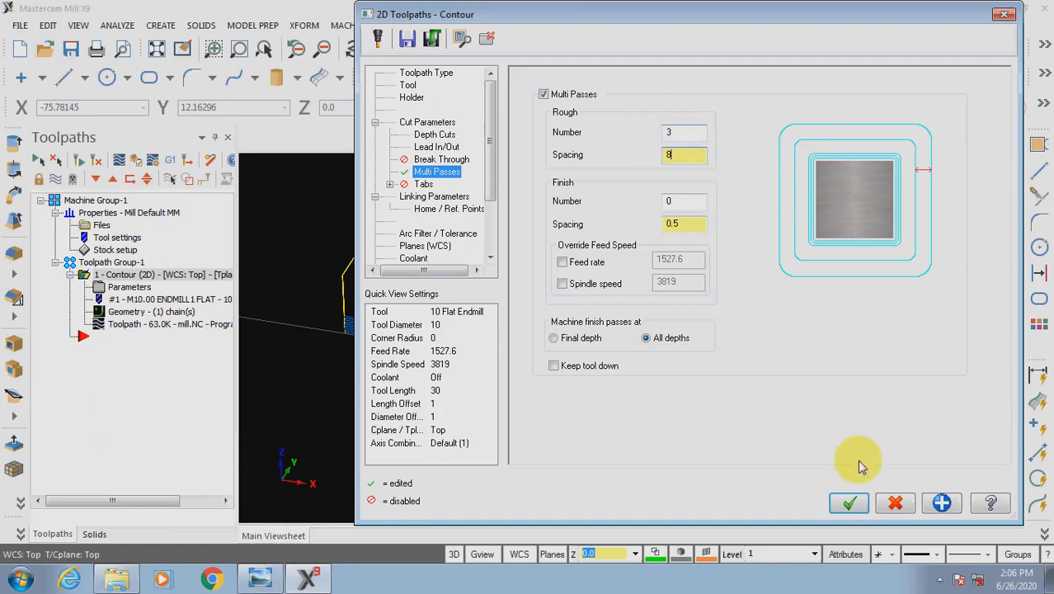
click(850, 504)
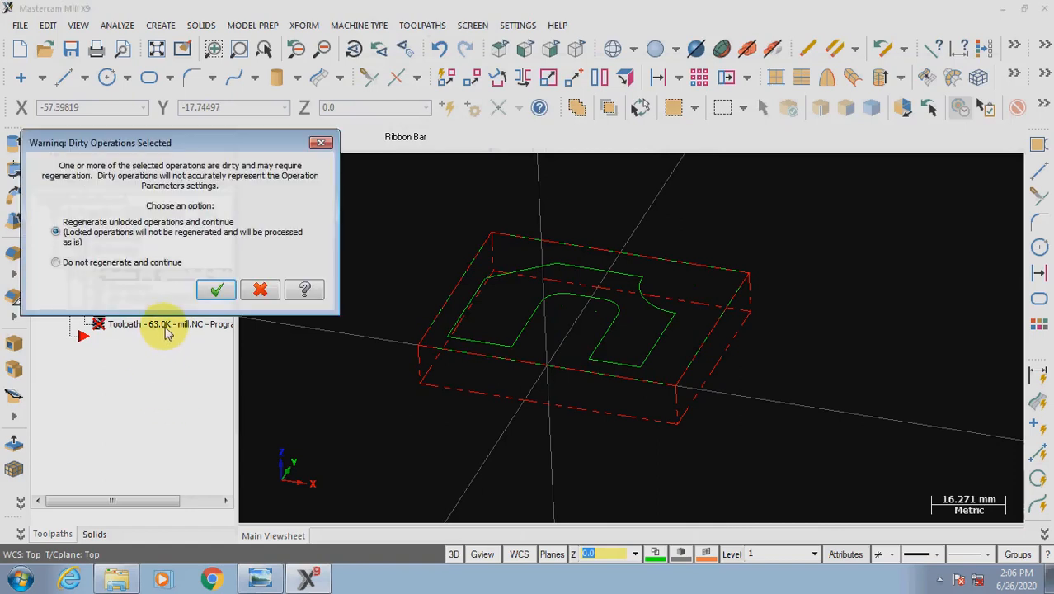
- Regenerate the multi-pass contour toolpath and play its Verify simulation through at a higher speed
click(213, 286)
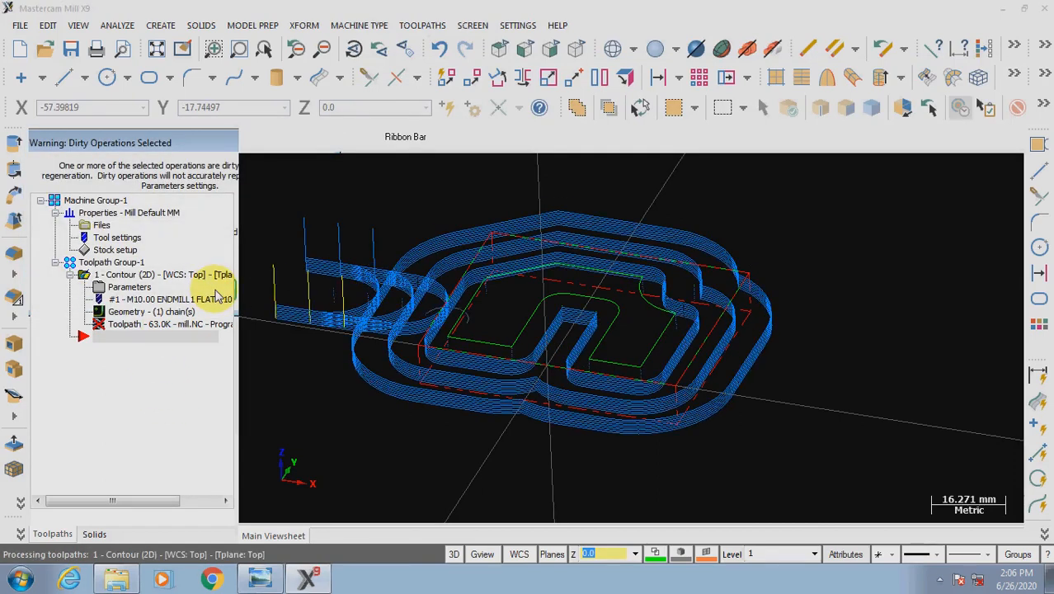
key(alt+t)
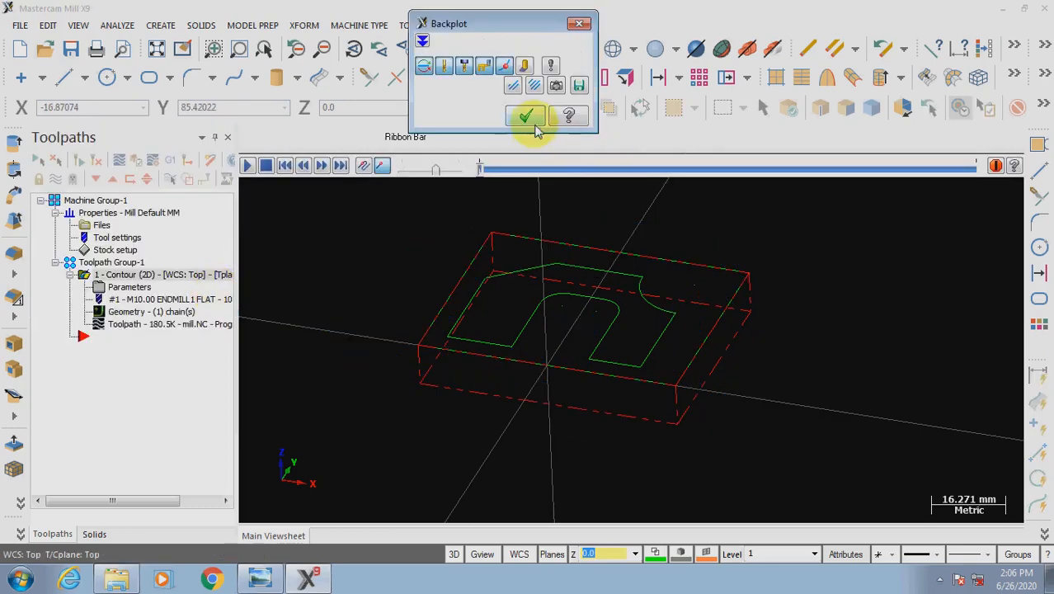
click(531, 120)
click(134, 163)
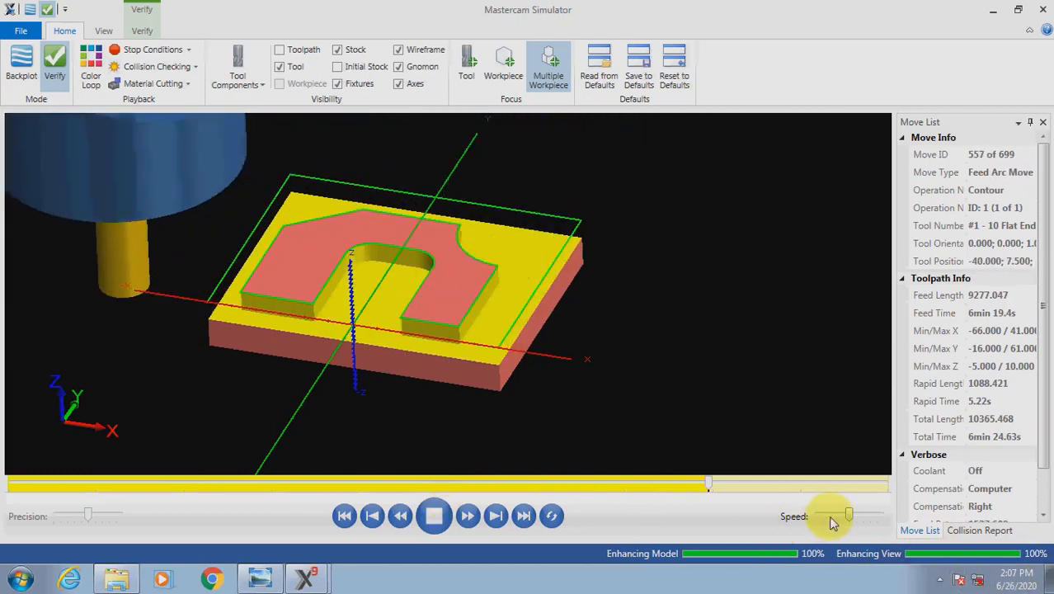
drag(851, 518, 875, 517)
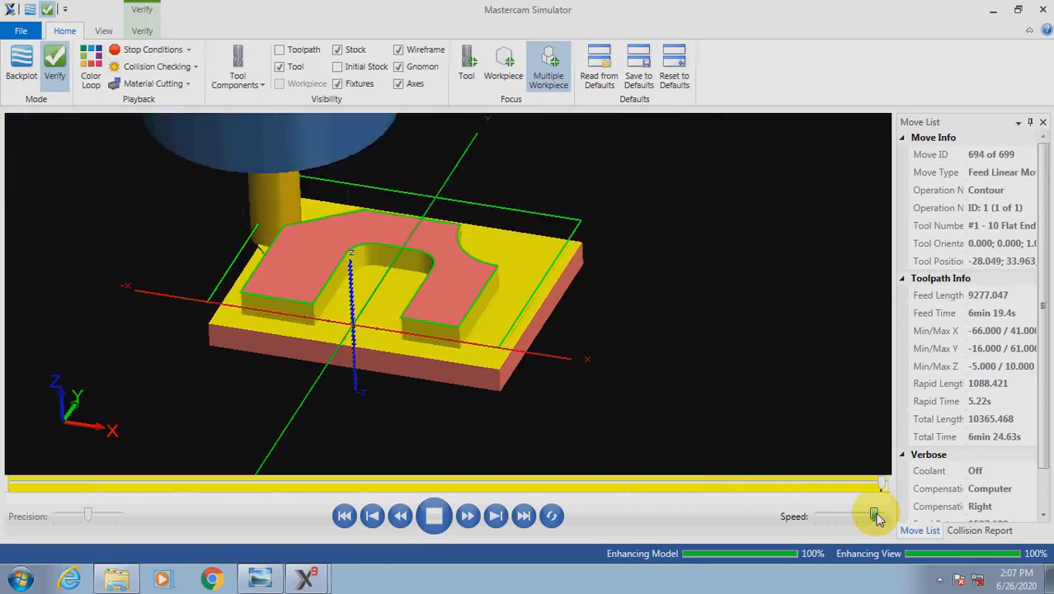
- Switch to Snipping Tool and capture the simulator's graphics area showing the machined part
click(5, 584)
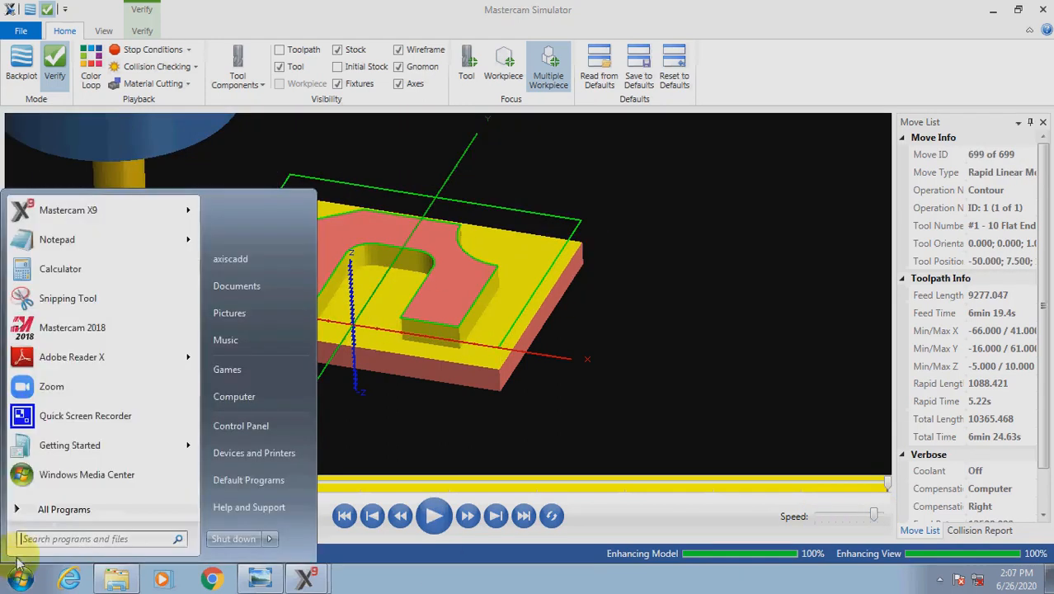
click(67, 304)
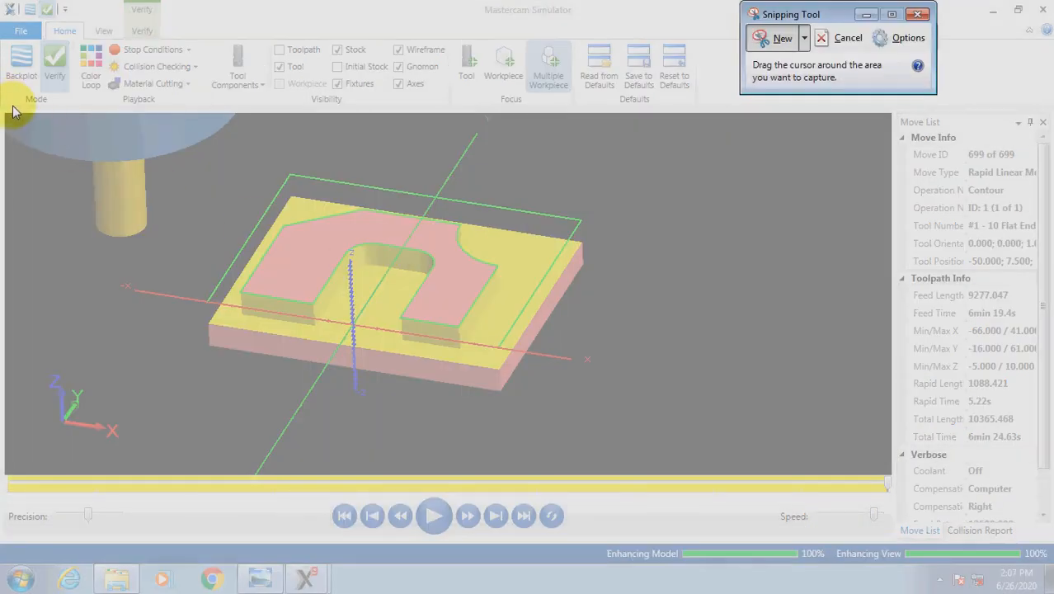
drag(8, 112, 889, 476)
- Save the captured image to the Desktop as a JPEG named mill and close Snipping Tool
click(66, 55)
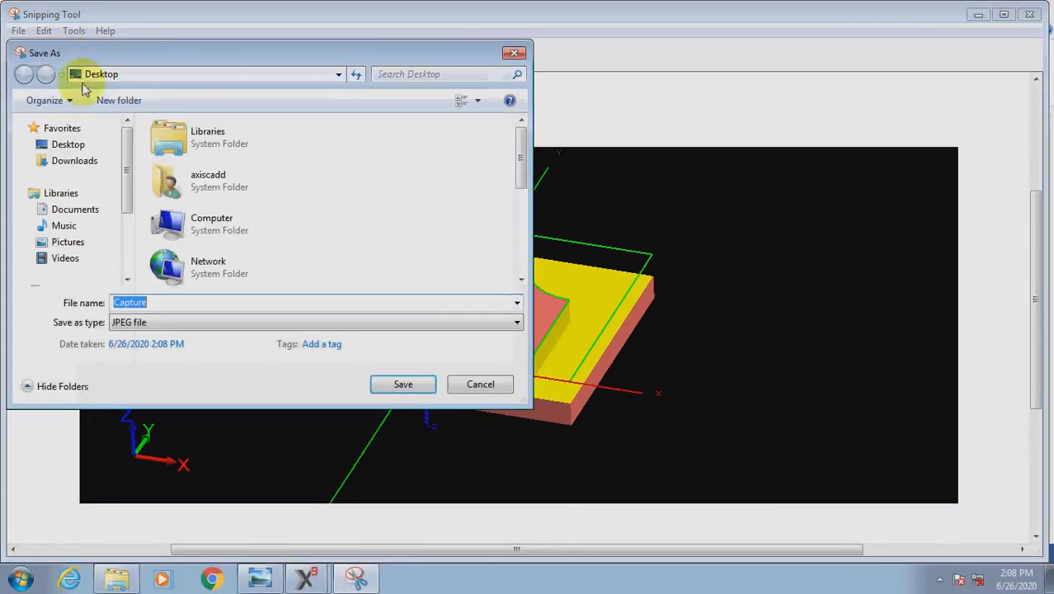
click(69, 144)
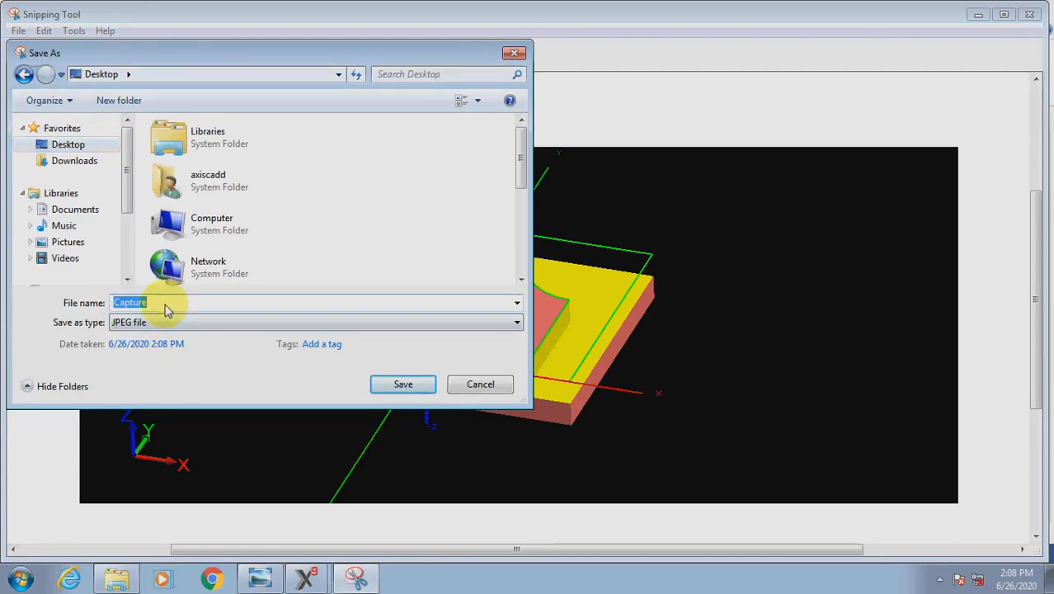
text(mill)
key(Return)
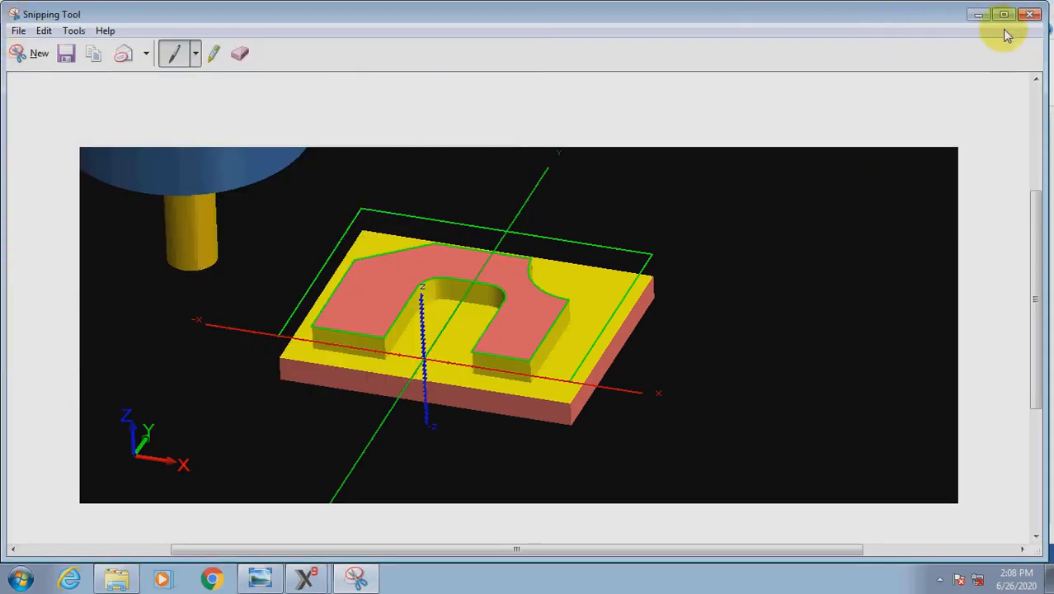
click(1038, 17)
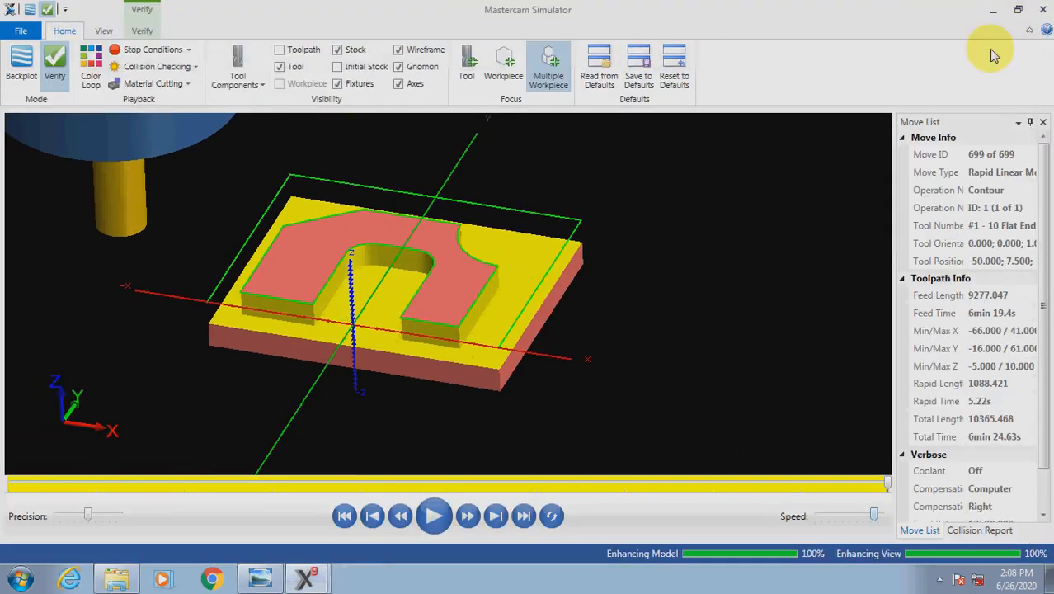
- Close the simulator, post the contour operation to an NC file named mill, and open the code in Code Expert
click(1043, 9)
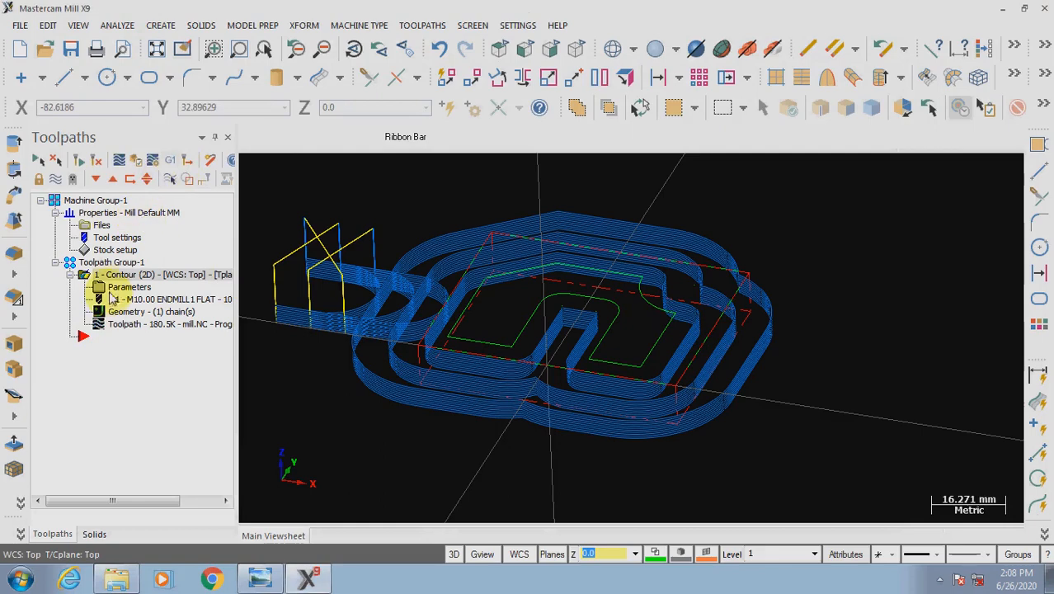
click(131, 276)
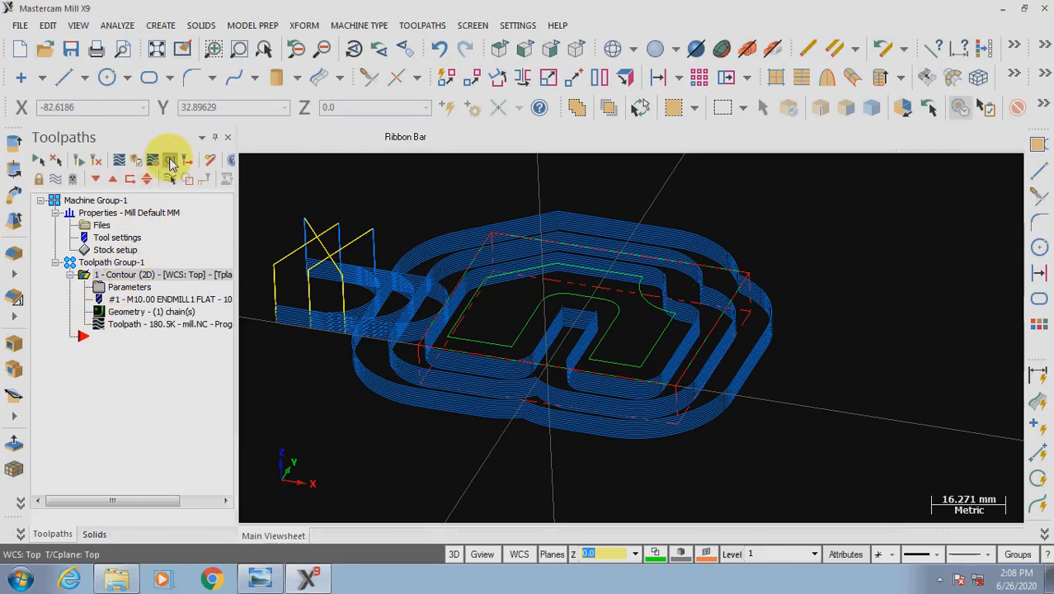
click(170, 161)
click(119, 464)
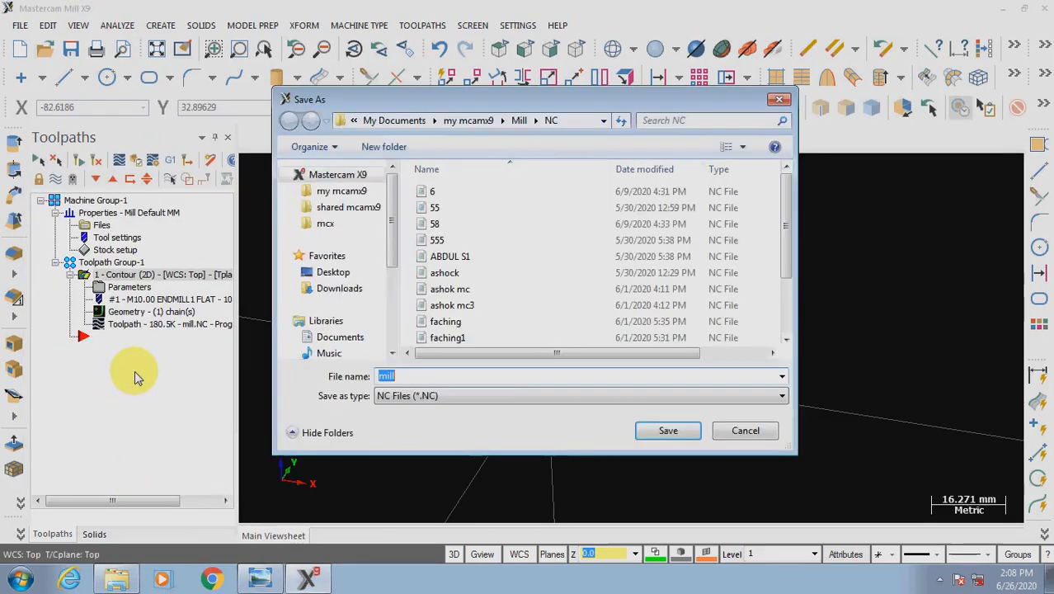
click(656, 431)
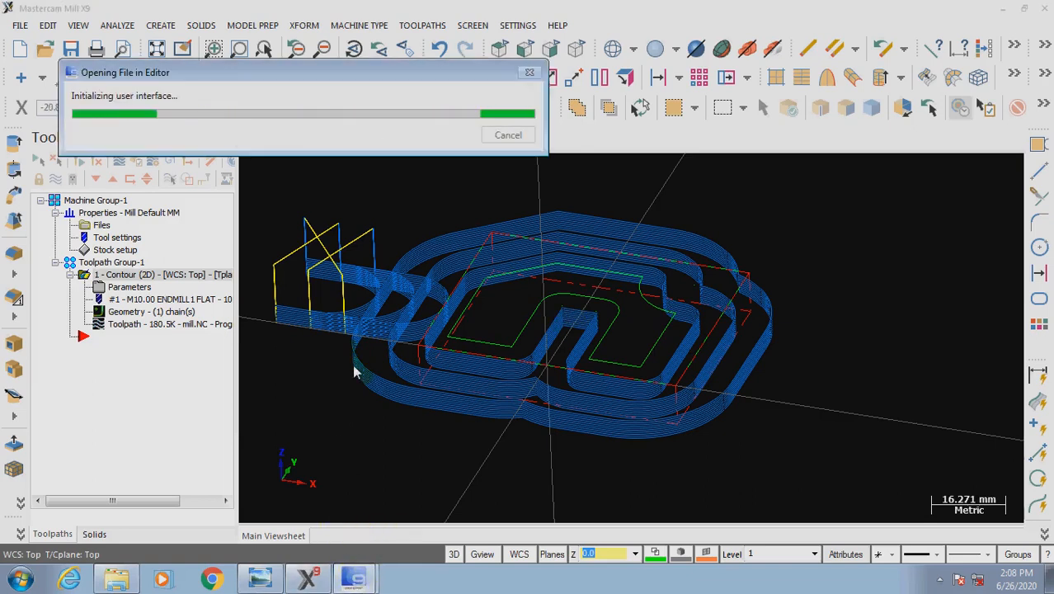
click(369, 581)
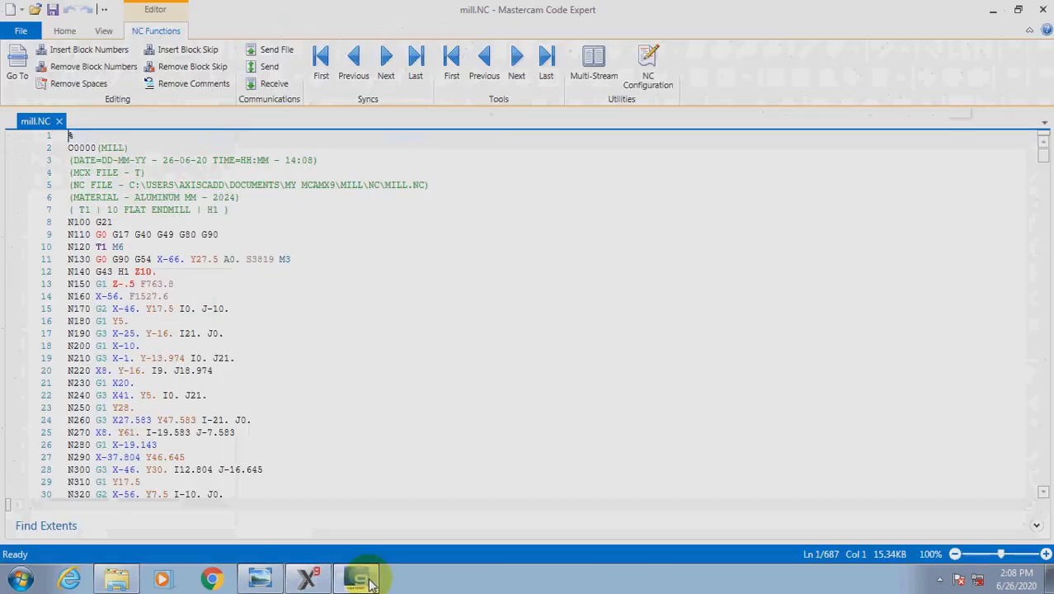
- Examine the mill.NC program from its header and first cutting moves through to the program end, then close it
click(398, 420)
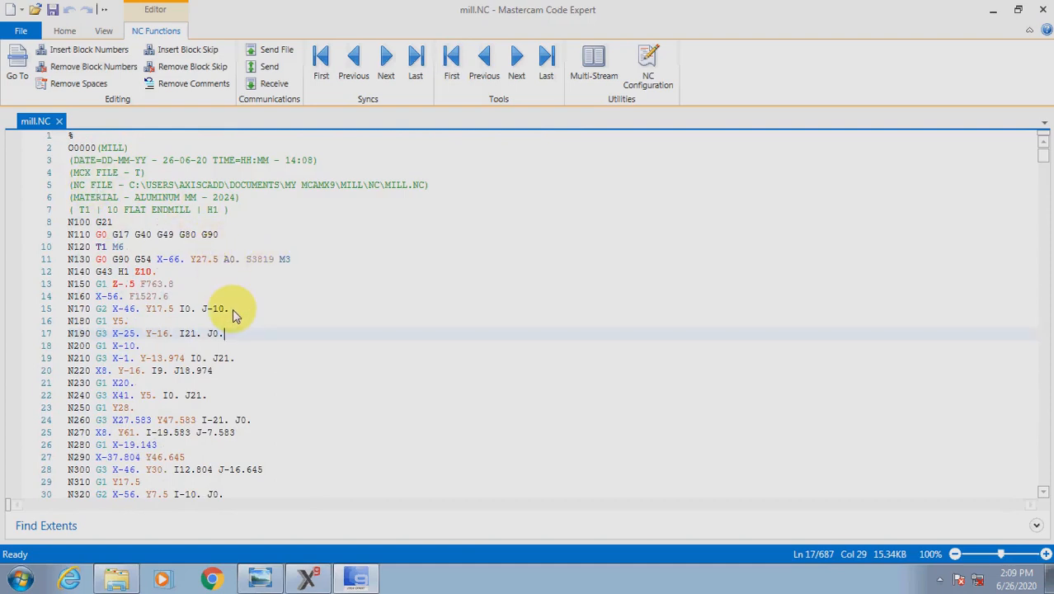
scroll(233, 316, down, 3)
scroll(175, 272, up, 3)
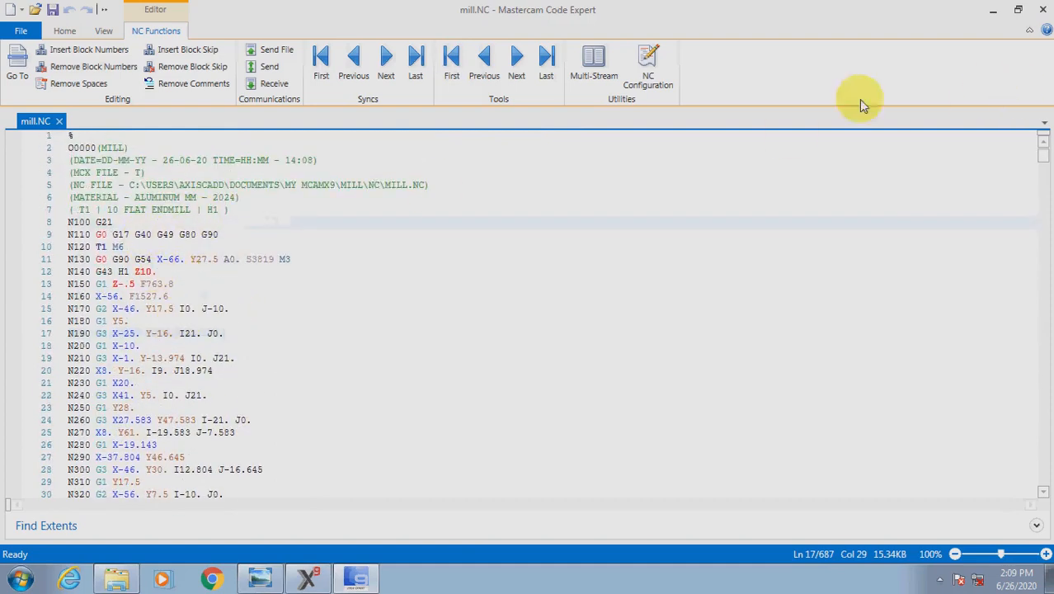
drag(113, 222, 96, 222)
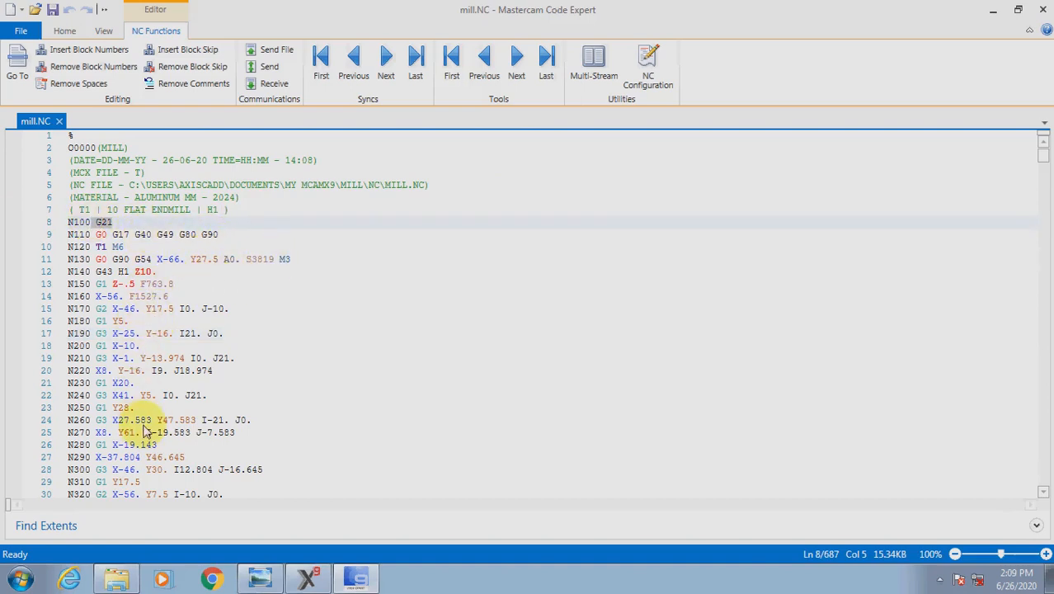
click(113, 284)
click(128, 296)
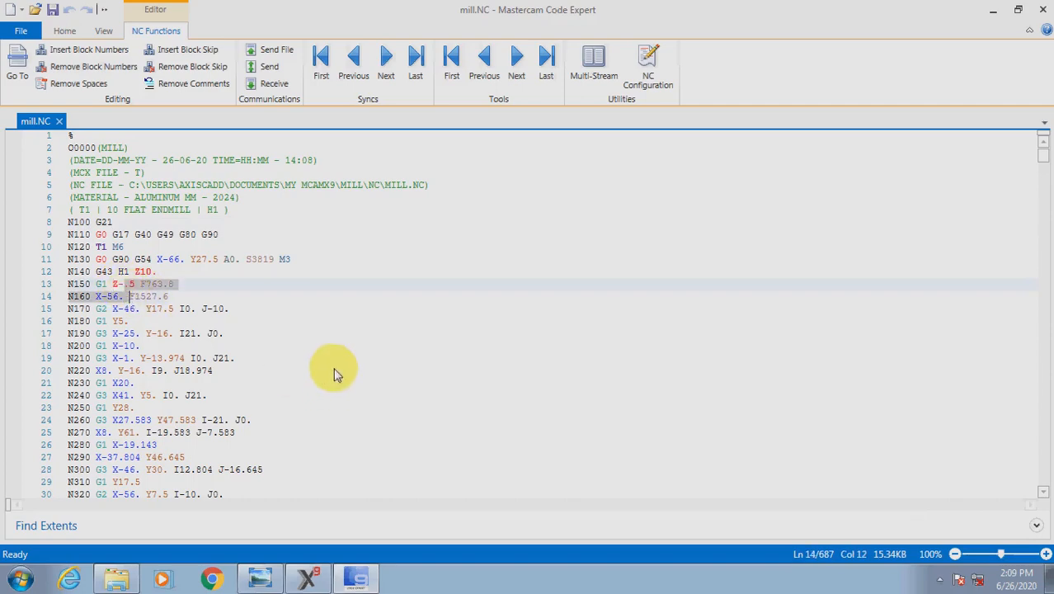
scroll(247, 347, down, 5)
drag(1045, 155, 1044, 487)
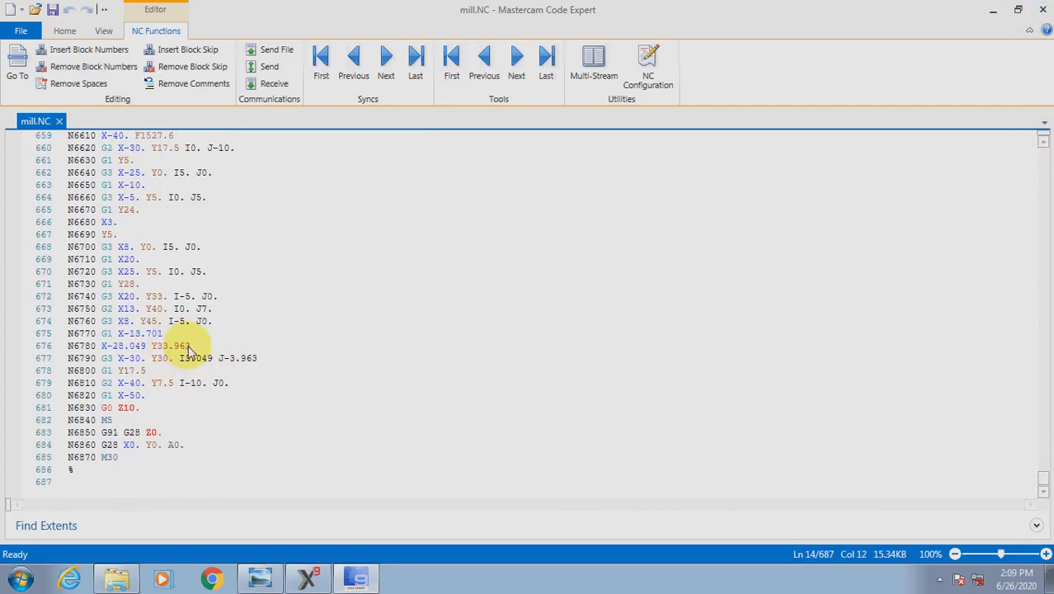
scroll(186, 350, up, 20)
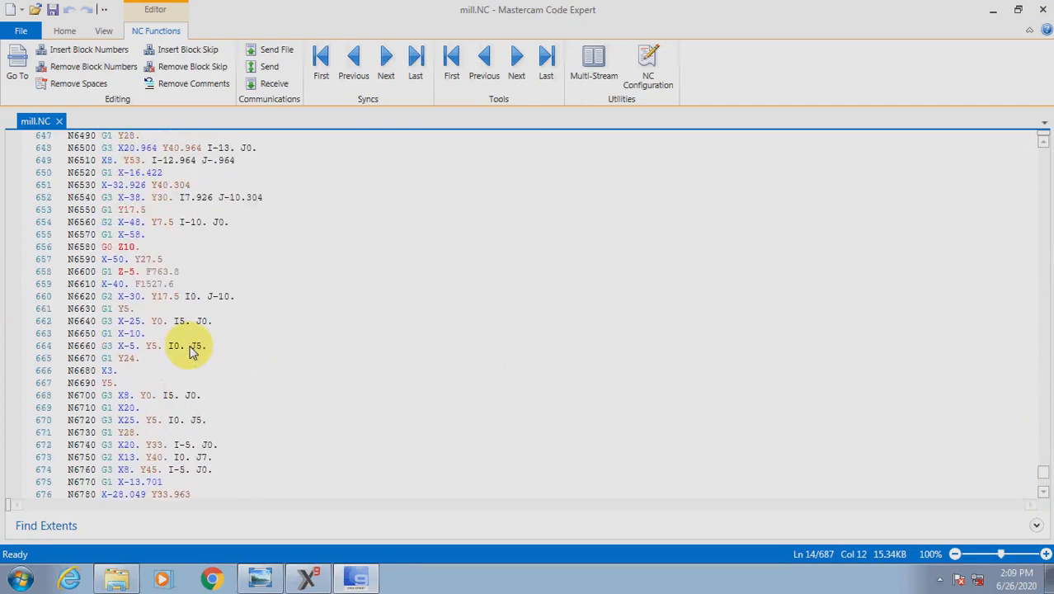
scroll(186, 341, up, 14)
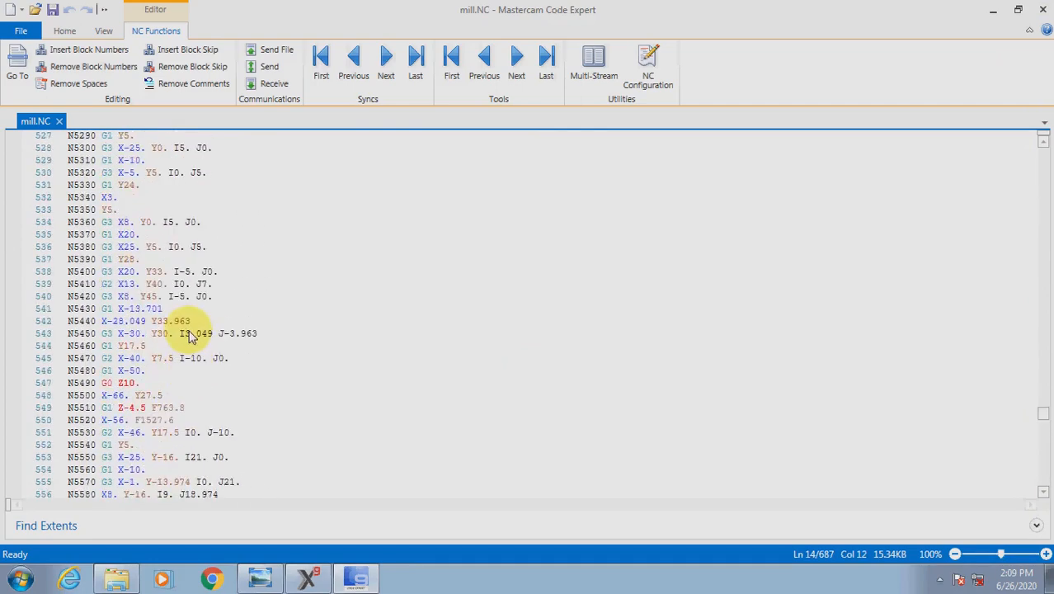
drag(1043, 417, 1041, 141)
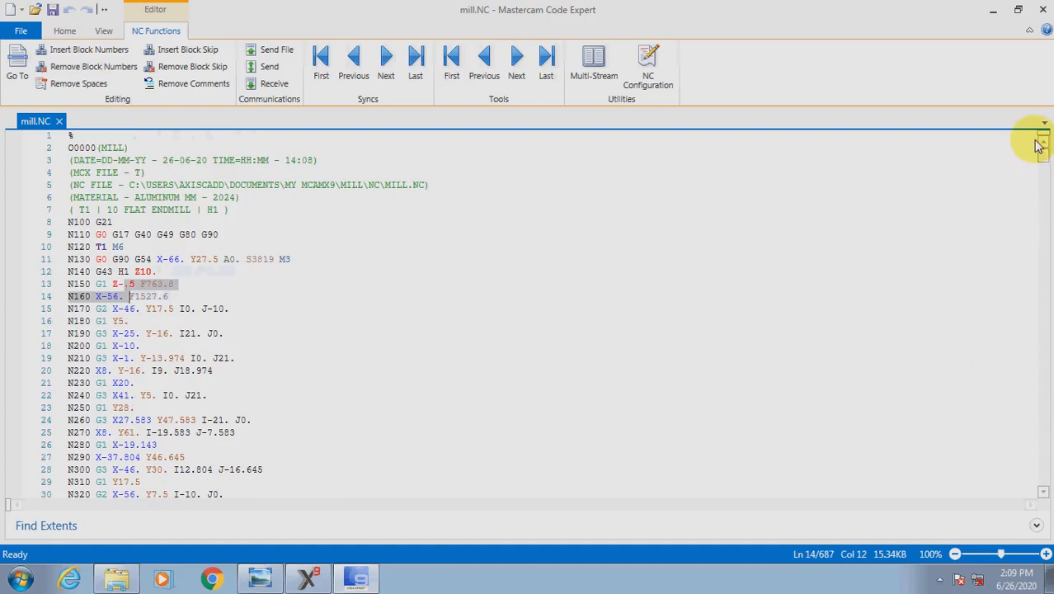
click(162, 345)
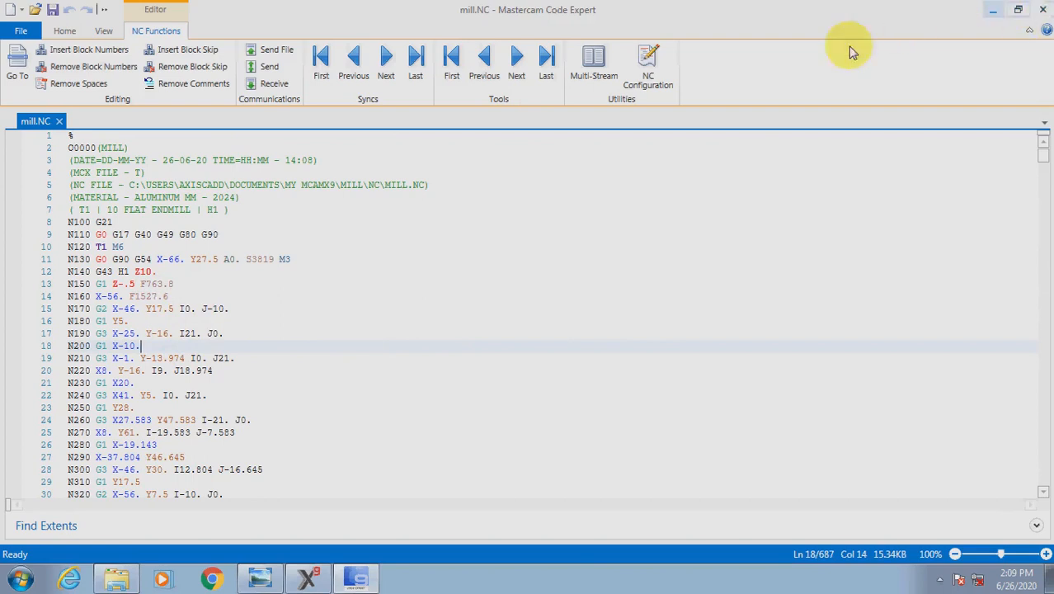
click(1044, 8)
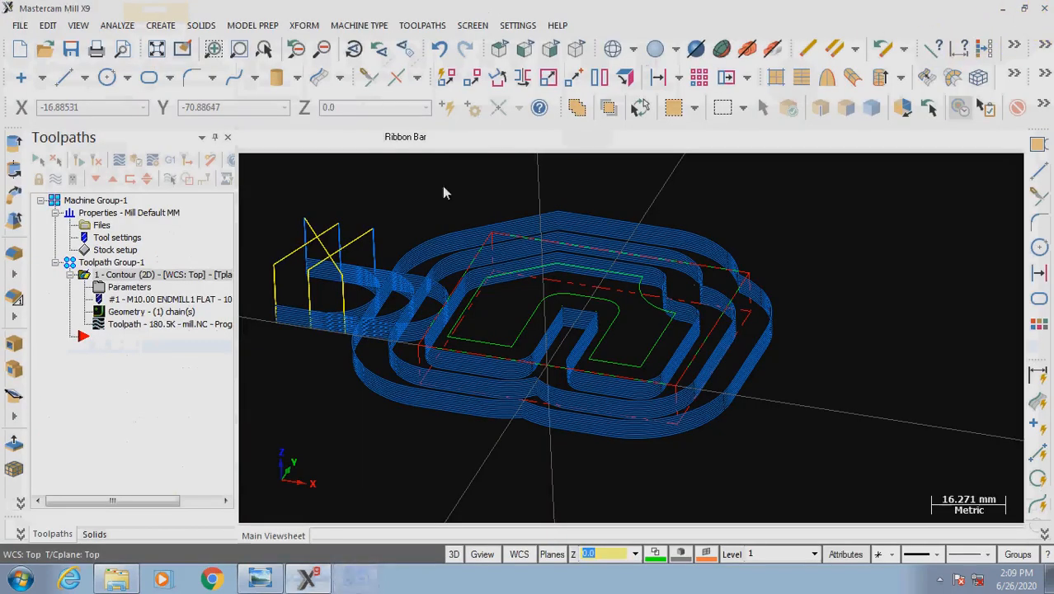
- Set the contour toolpath's compensation type to Control and regenerate the toolpath
click(129, 287)
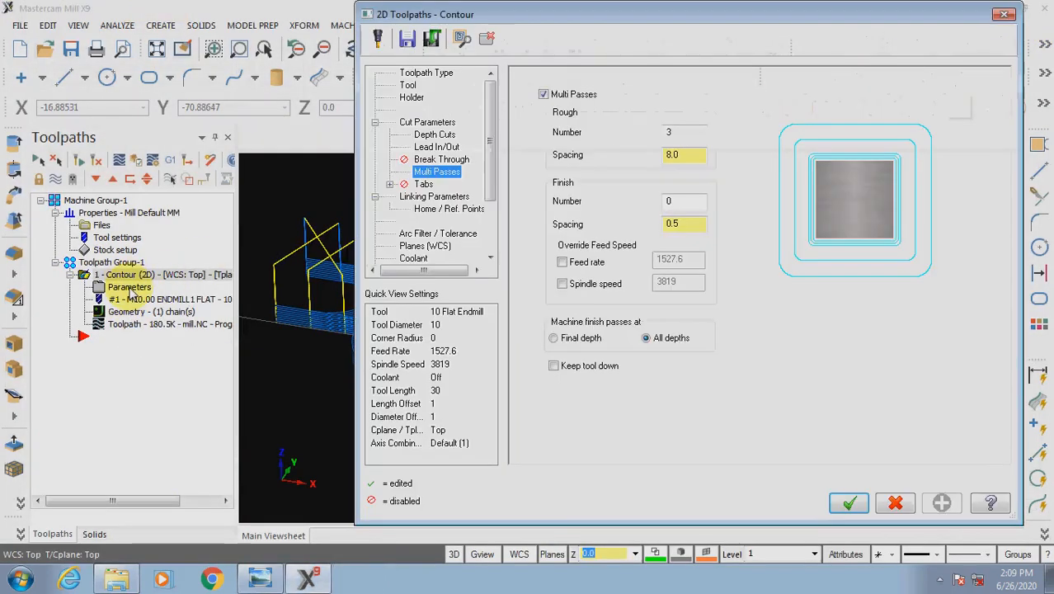
click(445, 123)
click(701, 101)
click(672, 115)
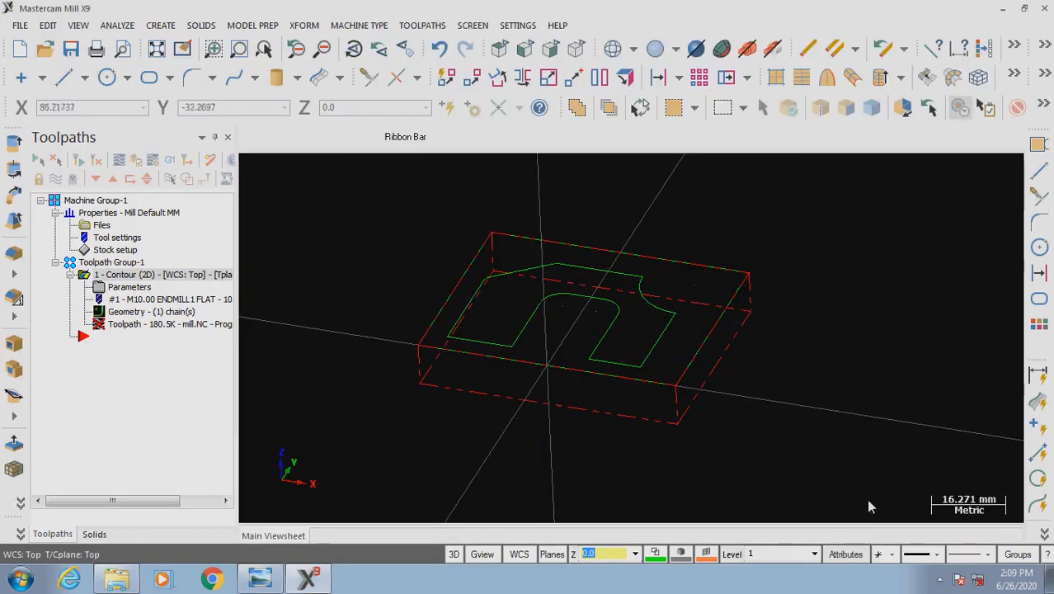
click(850, 504)
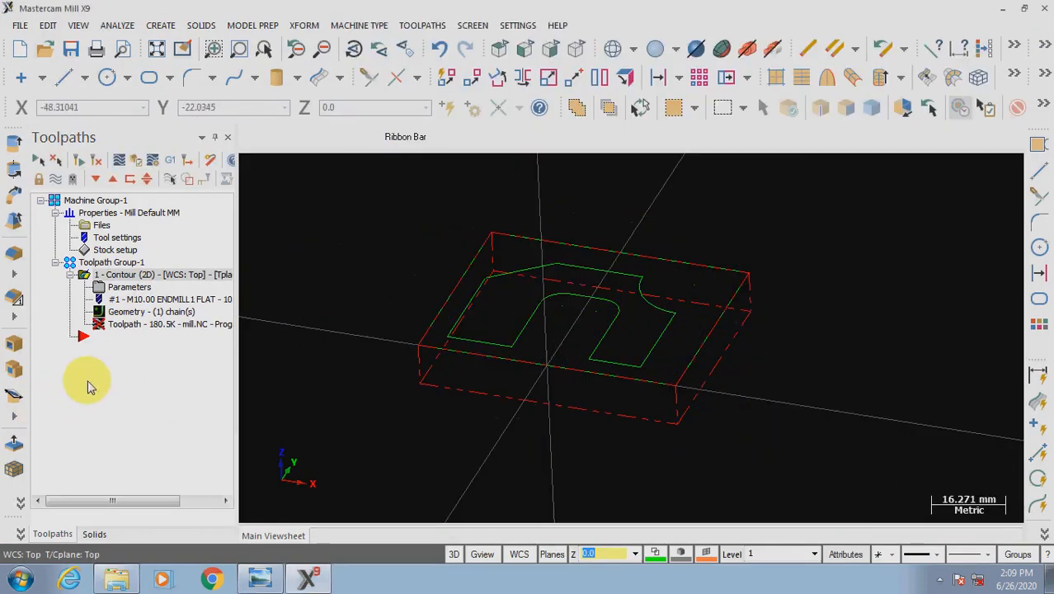
click(142, 323)
click(146, 287)
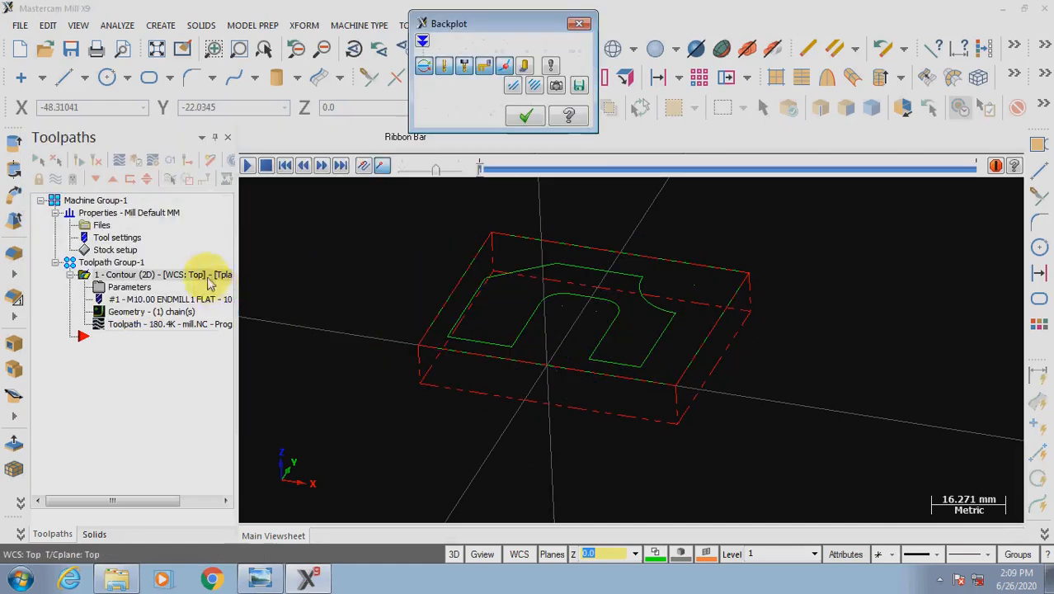
click(523, 116)
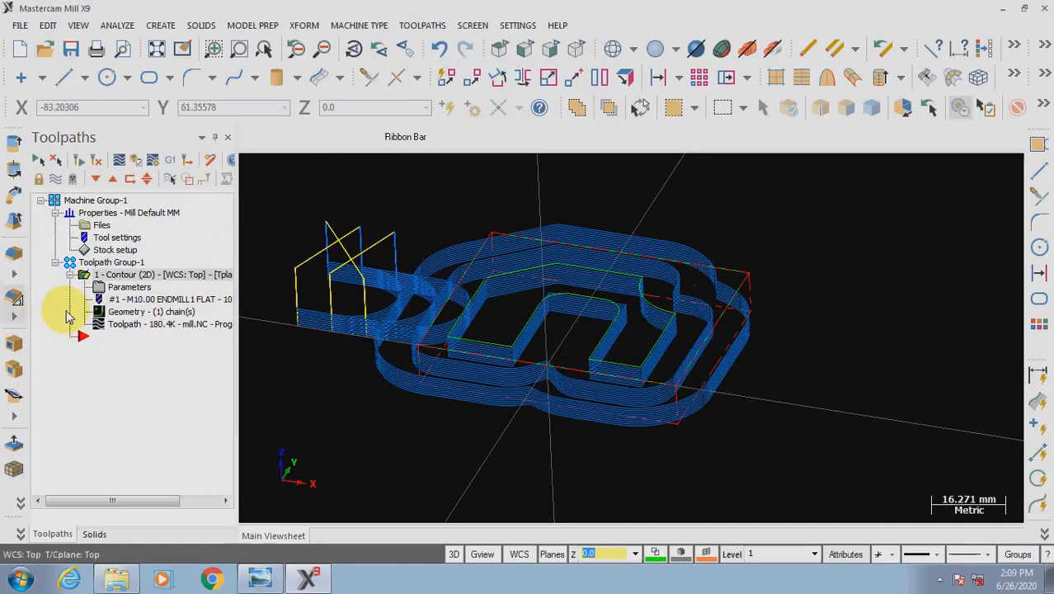
- Post the control-compensated contour toolpath to an NC file named 1
click(170, 160)
click(123, 465)
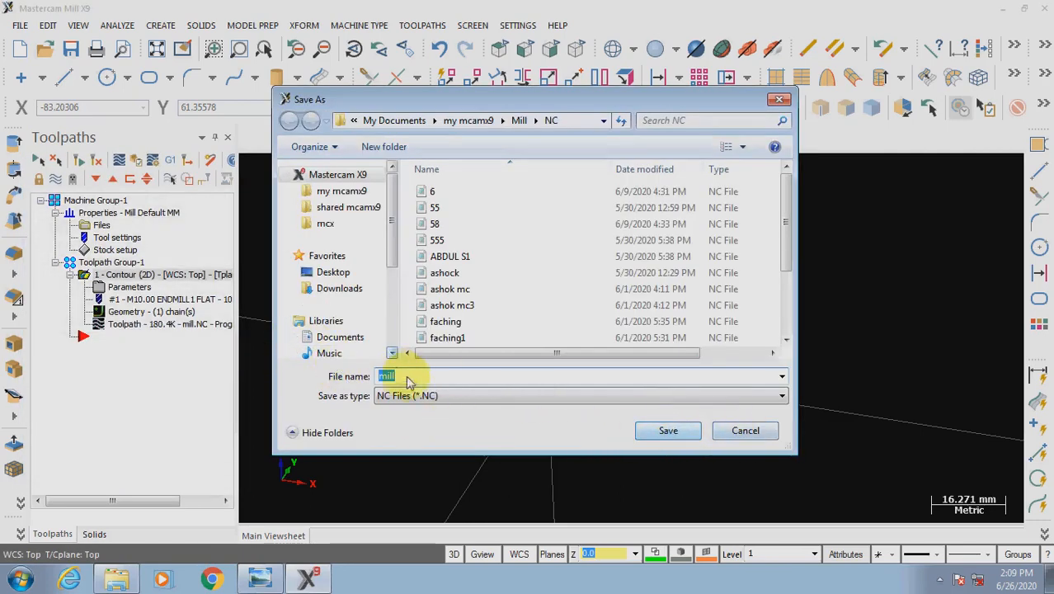
text(1)
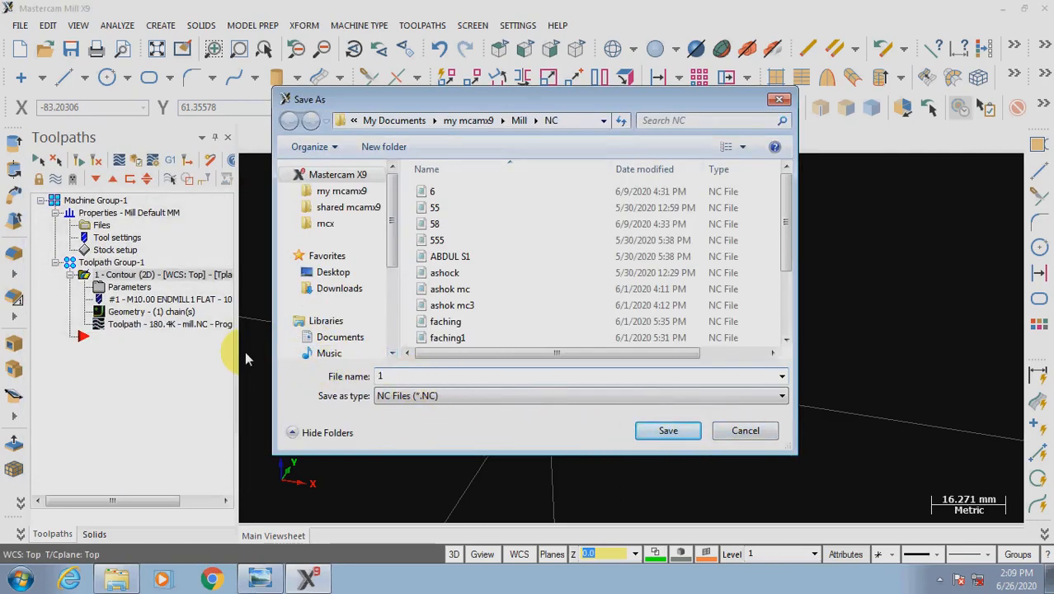
key(Return)
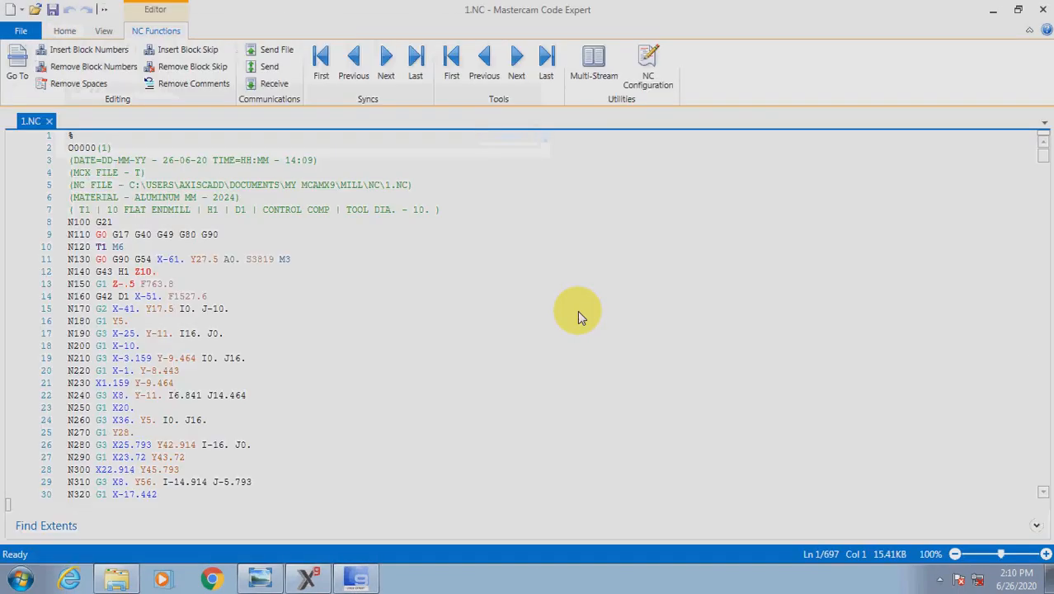
- Examine the G42 D1 and G40 compensation codes and the first pass block in 1.NC, then close the code editor
click(195, 295)
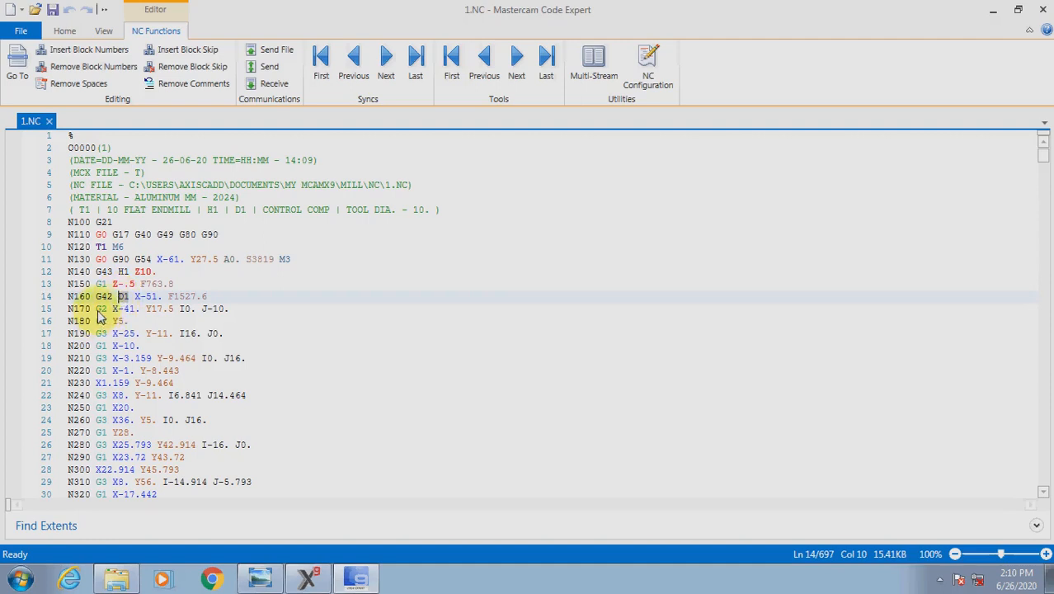
click(89, 296)
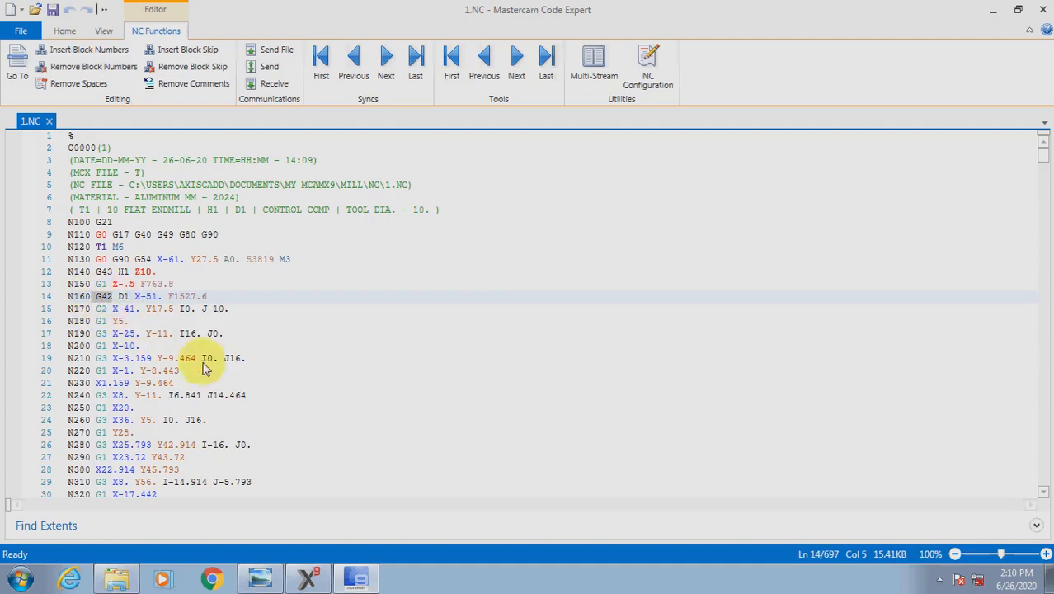
scroll(222, 368, down, 3)
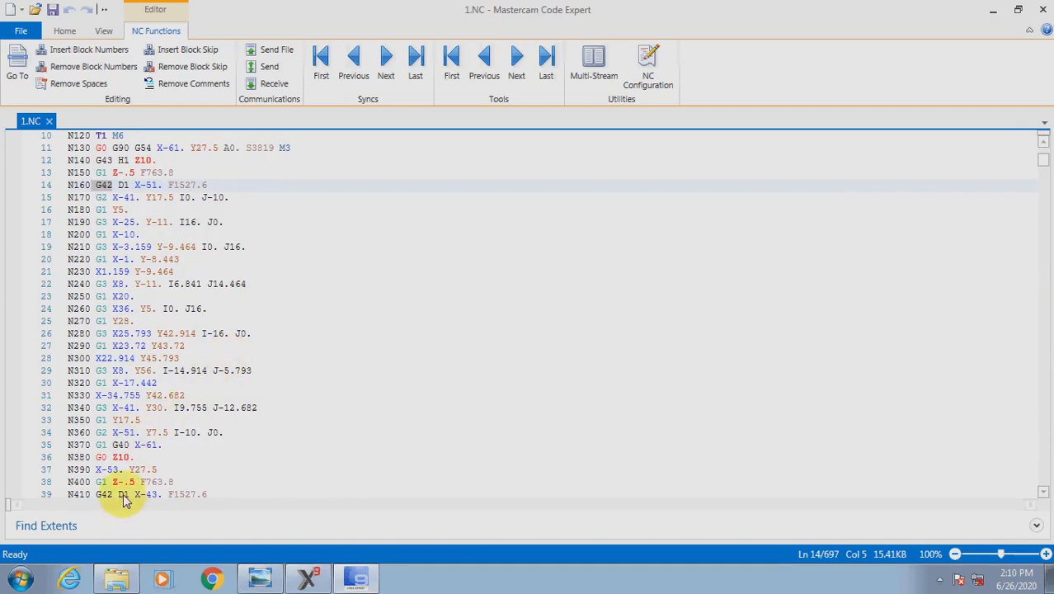
click(130, 445)
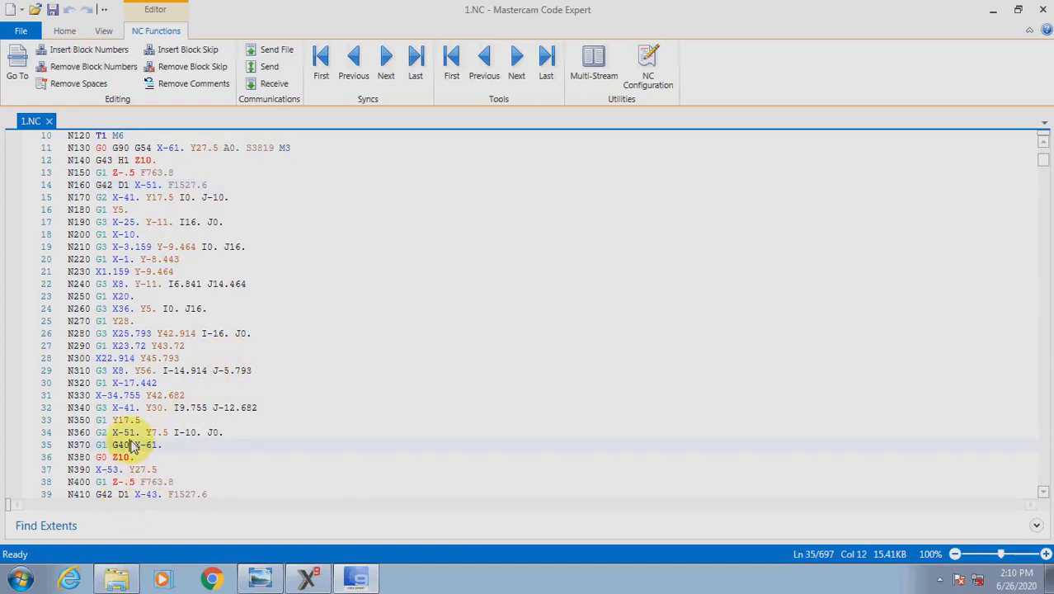
drag(165, 446, 43, 172)
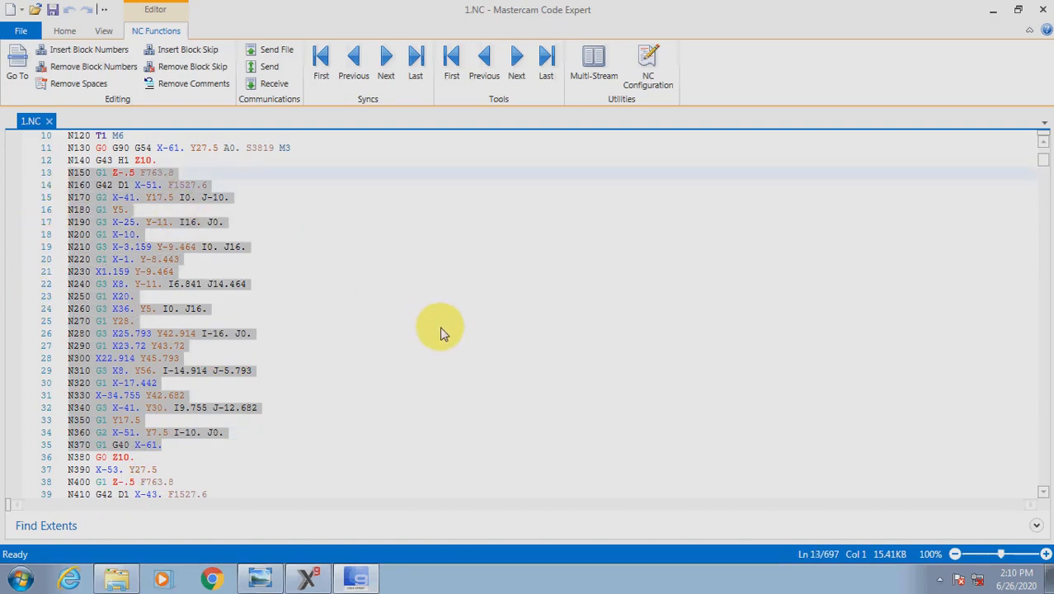
click(442, 328)
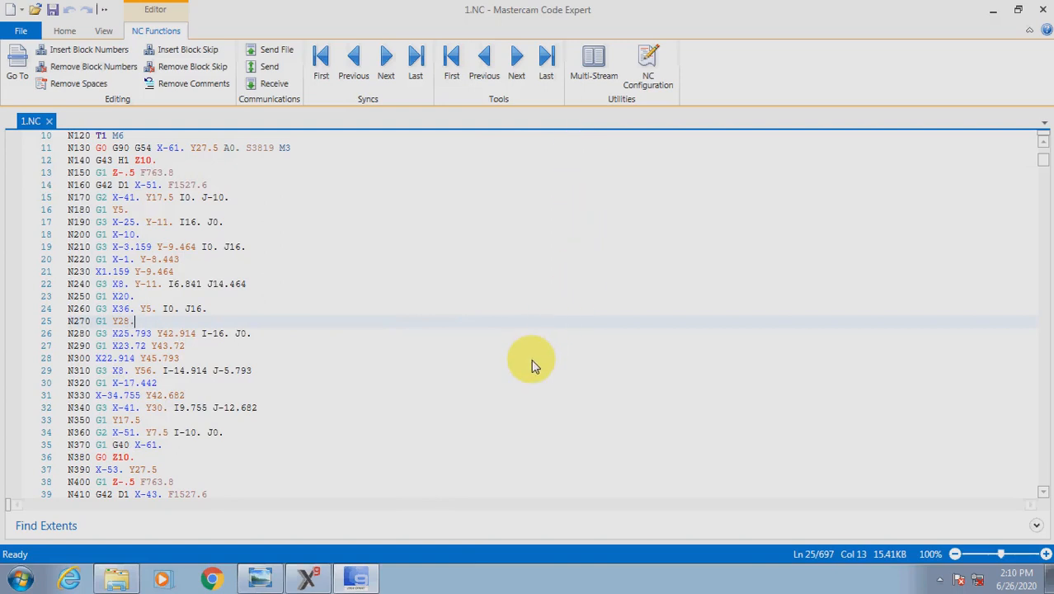
click(1044, 9)
- Save the Mastercam part file as mill_1 in the mcx folder
middle_drag(796, 245, 780, 269)
click(71, 50)
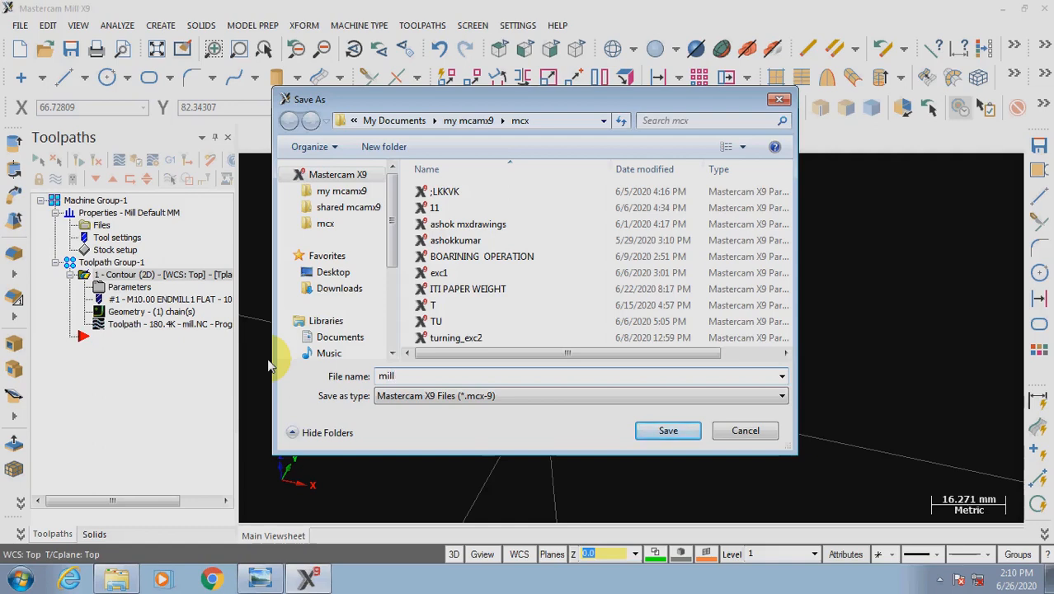
text(mill_1)
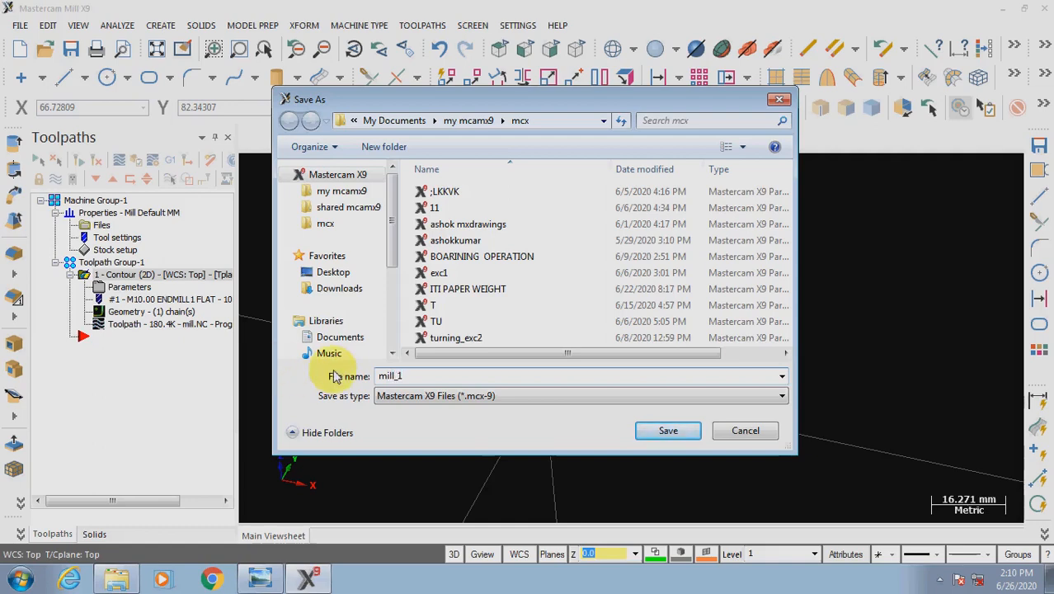
click(667, 430)
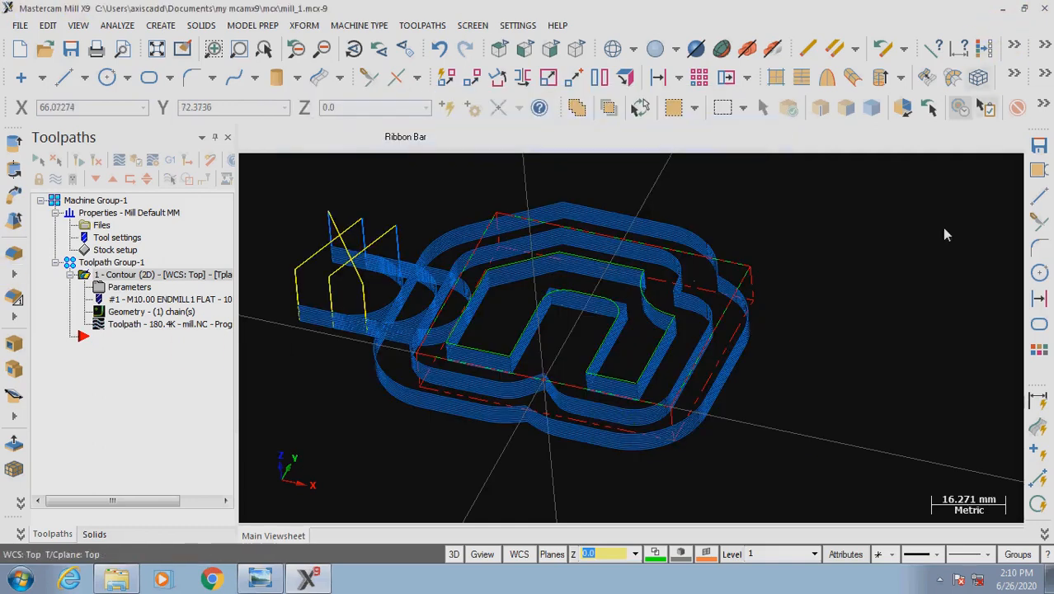